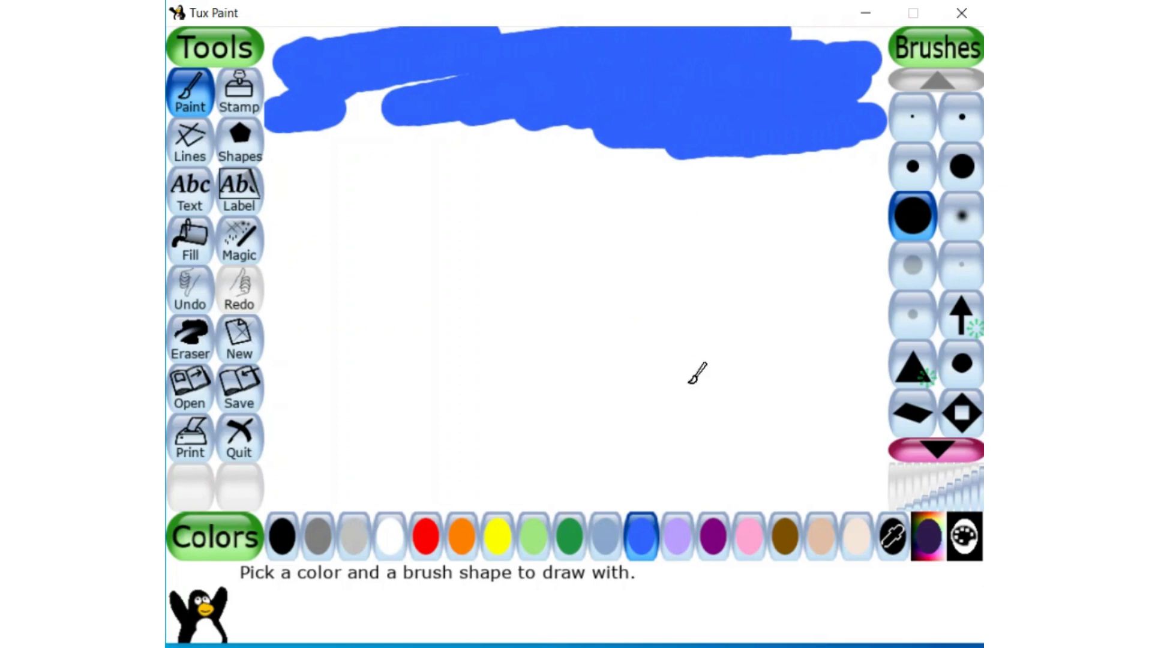
# Step: Paint four separate blue patches in a row across the lower half of the canvas with the large round brush
pyautogui.moveTo(294, 377)
pyautogui.mouseDown()
pyautogui.moveTo(310, 448)
pyautogui.moveTo(276, 489)
pyautogui.mouseUp()
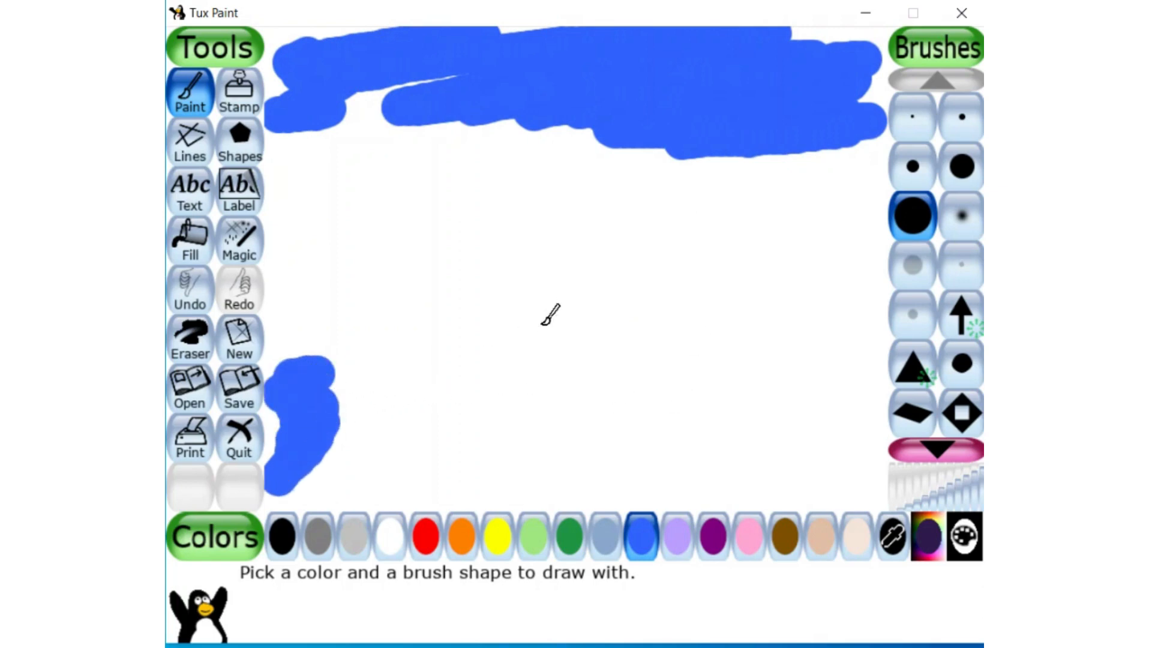
pyautogui.moveTo(424, 361)
pyautogui.mouseDown()
pyautogui.moveTo(490, 382)
pyautogui.moveTo(432, 411)
pyautogui.moveTo(452, 436)
pyautogui.moveTo(477, 423)
pyautogui.mouseUp()
pyautogui.moveTo(597, 330)
pyautogui.mouseDown()
pyautogui.moveTo(633, 352)
pyautogui.moveTo(636, 399)
pyautogui.mouseUp()
pyautogui.moveTo(767, 320)
pyautogui.mouseDown()
pyautogui.moveTo(810, 317)
pyautogui.moveTo(827, 334)
pyautogui.moveTo(856, 431)
pyautogui.mouseUp()
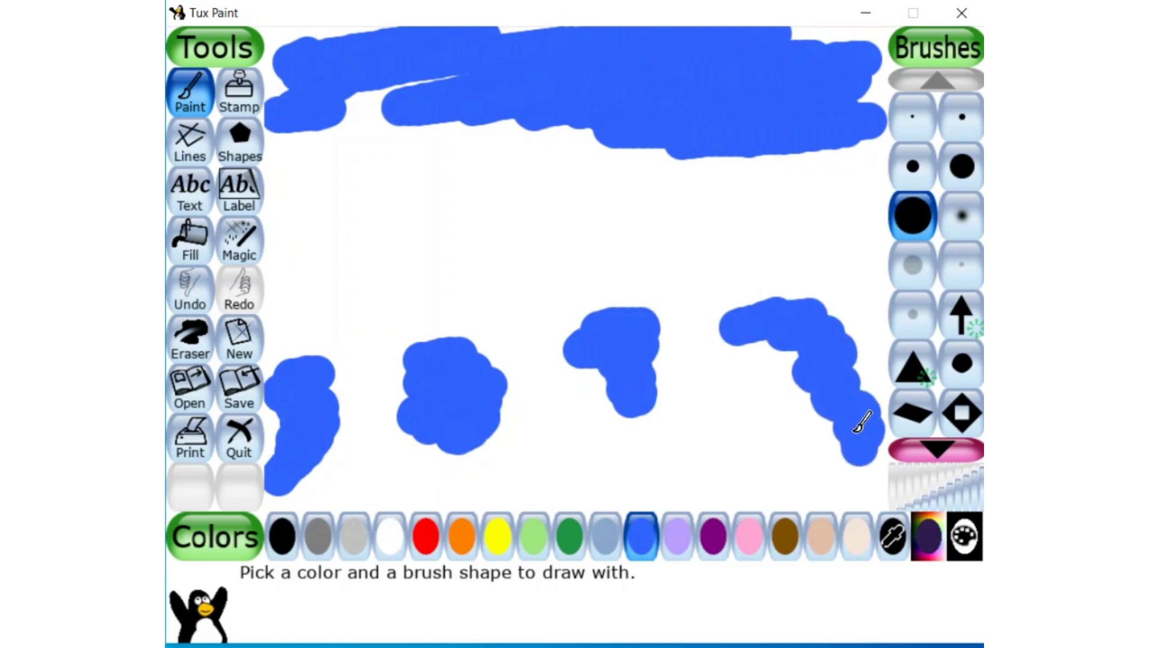
# Step: Mix a dark navy custom colour and paint a wavy band below the blue sky, plus strokes over its sides and centre
pyautogui.click(933, 550)
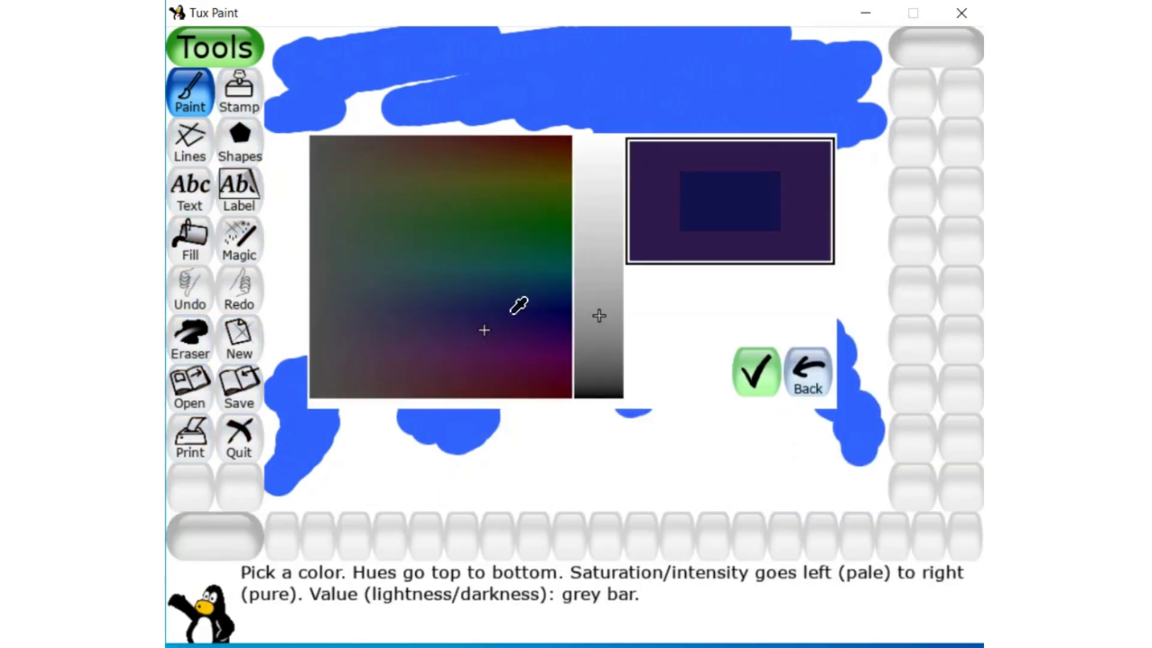
pyautogui.click(543, 305)
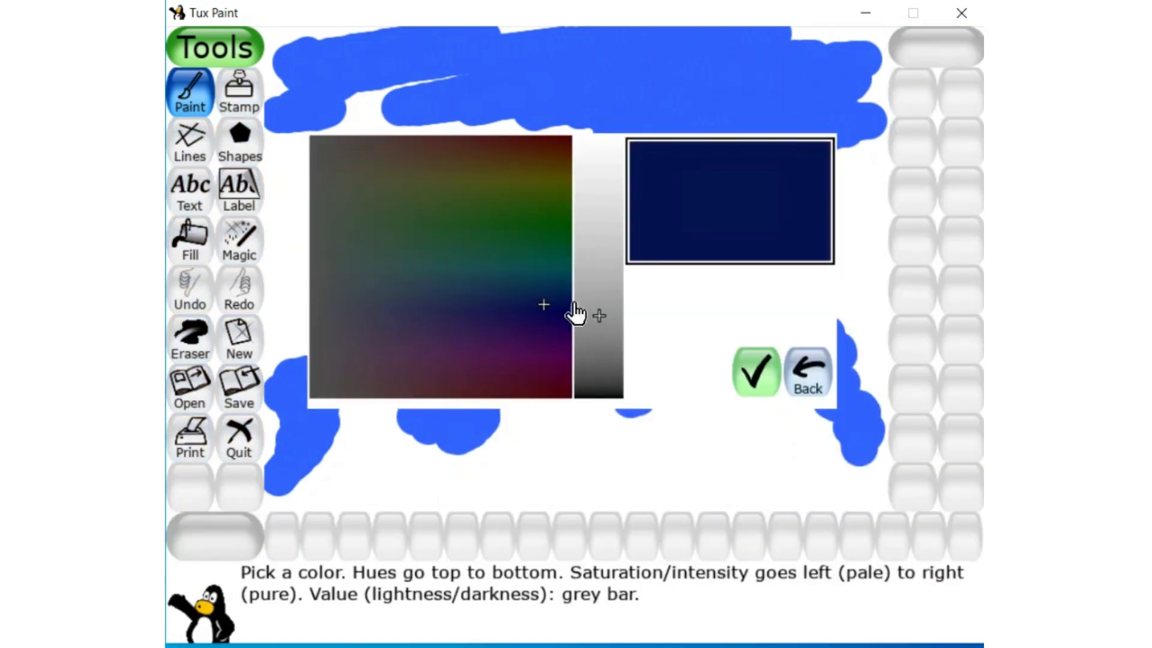
pyautogui.click(754, 372)
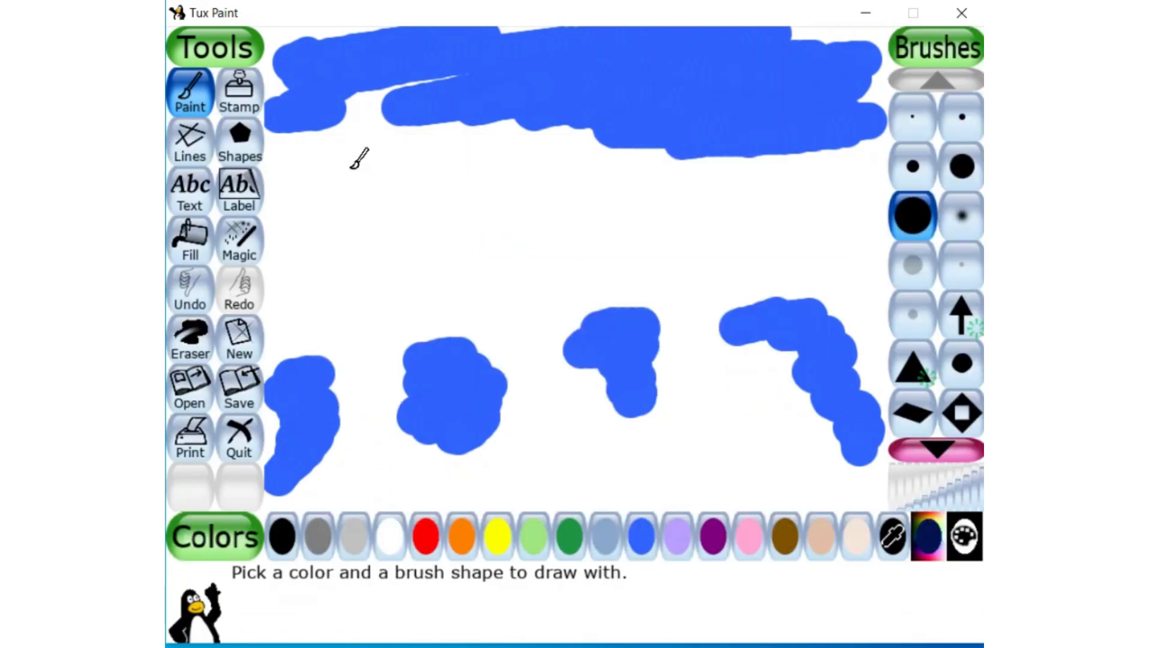
pyautogui.moveTo(294, 232)
pyautogui.mouseDown()
pyautogui.moveTo(369, 215)
pyautogui.moveTo(383, 226)
pyautogui.moveTo(470, 209)
pyautogui.moveTo(519, 170)
pyautogui.moveTo(534, 199)
pyautogui.moveTo(632, 201)
pyautogui.moveTo(680, 218)
pyautogui.moveTo(776, 177)
pyautogui.moveTo(858, 180)
pyautogui.moveTo(855, 220)
pyautogui.moveTo(885, 158)
pyautogui.moveTo(885, 114)
pyautogui.moveTo(883, 209)
pyautogui.moveTo(865, 159)
pyautogui.moveTo(884, 74)
pyautogui.moveTo(871, 112)
pyautogui.moveTo(879, 60)
pyautogui.moveTo(858, 58)
pyautogui.moveTo(859, 40)
pyautogui.moveTo(837, 30)
pyautogui.mouseUp()
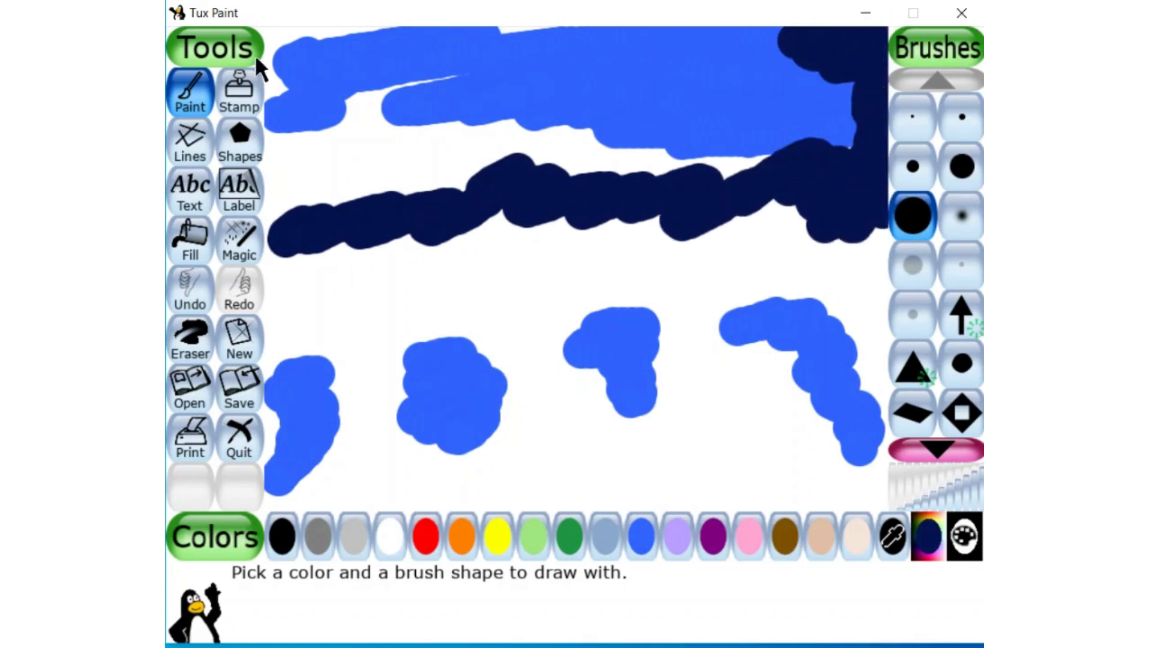
pyautogui.moveTo(271, 41)
pyautogui.mouseDown()
pyautogui.moveTo(353, 26)
pyautogui.moveTo(288, 51)
pyautogui.moveTo(283, 67)
pyautogui.moveTo(297, 74)
pyautogui.mouseUp()
pyautogui.moveTo(528, 71); pyautogui.dragTo(654, 70)
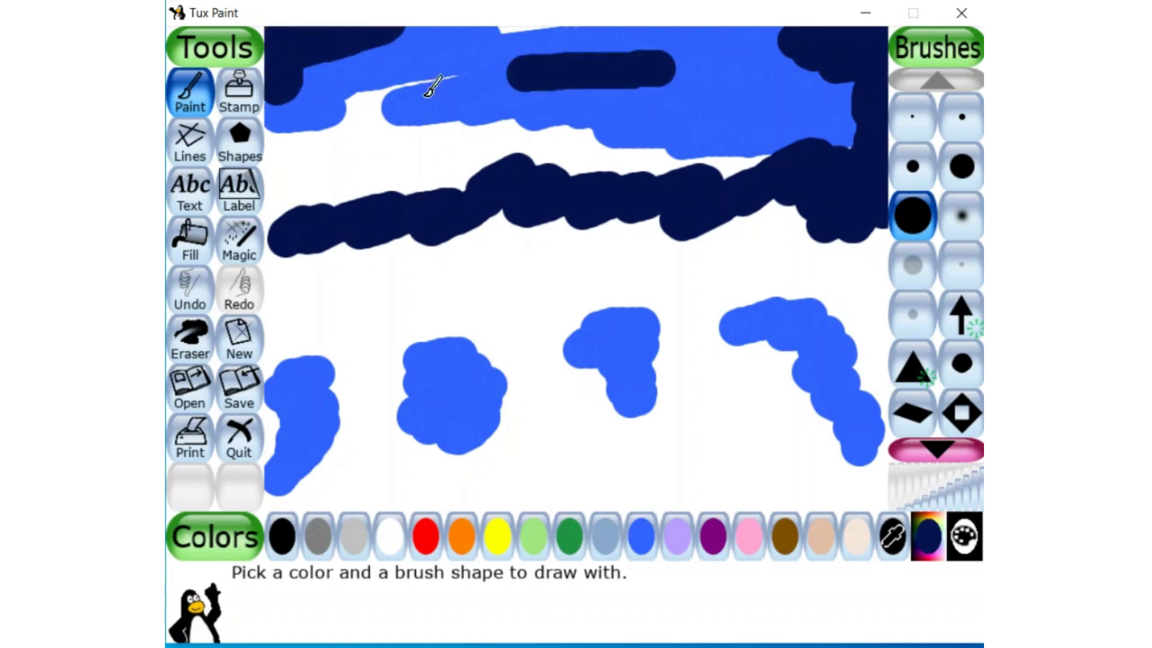
pyautogui.moveTo(339, 103)
pyautogui.mouseDown()
pyautogui.moveTo(438, 77)
pyautogui.moveTo(279, 139)
pyautogui.moveTo(279, 151)
pyautogui.moveTo(344, 147)
pyautogui.moveTo(412, 125)
pyautogui.moveTo(318, 196)
pyautogui.moveTo(289, 189)
pyautogui.moveTo(281, 214)
pyautogui.mouseUp()
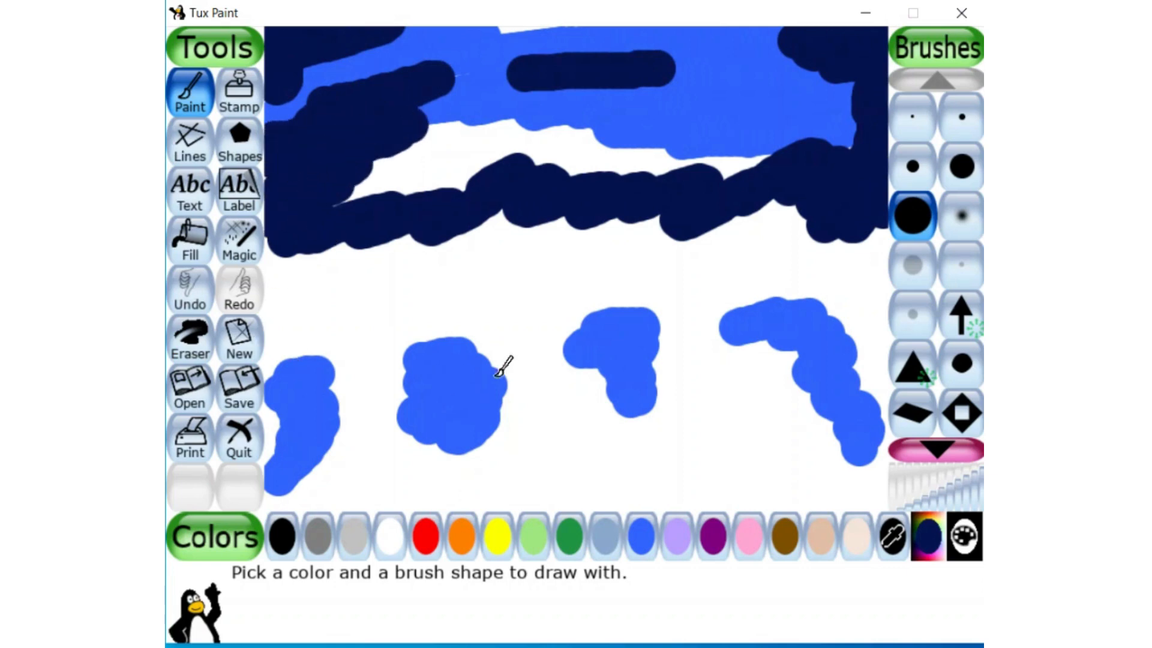
# Step: Paint navy blobs over each of the four blue patches in the lower half of the canvas
pyautogui.moveTo(426, 360); pyautogui.dragTo(480, 381)
pyautogui.moveTo(290, 398)
pyautogui.mouseDown()
pyautogui.moveTo(303, 434)
pyautogui.moveTo(333, 432)
pyautogui.mouseUp()
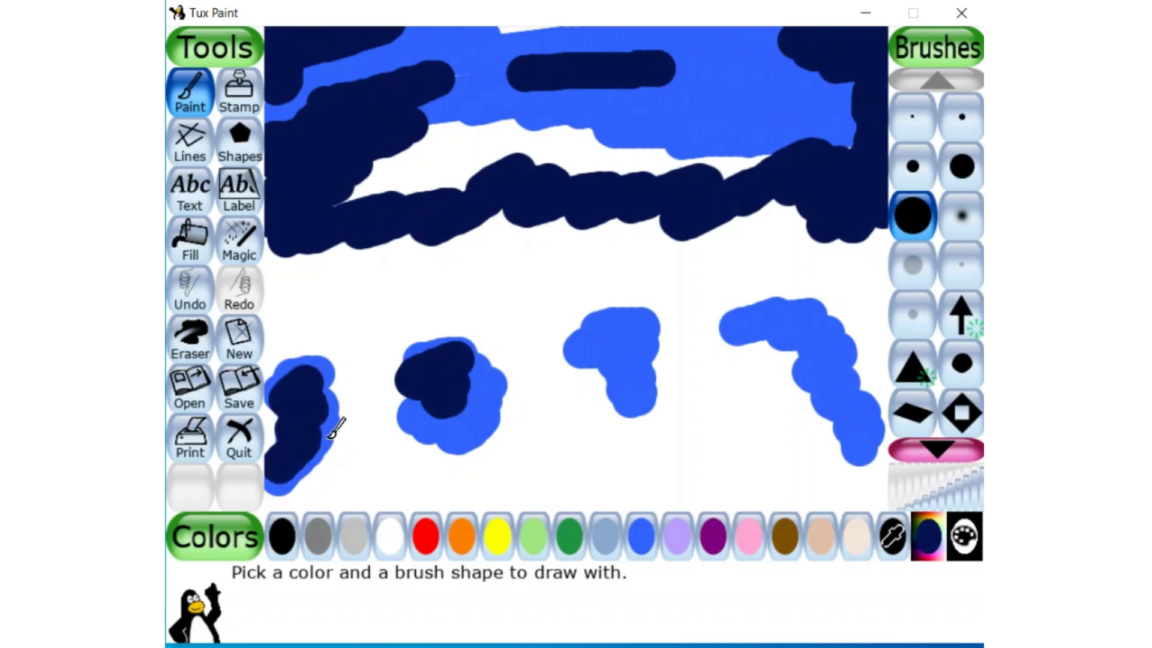
pyautogui.moveTo(802, 319)
pyautogui.mouseDown()
pyautogui.moveTo(929, 310)
pyautogui.moveTo(868, 338)
pyautogui.moveTo(896, 394)
pyautogui.moveTo(886, 495)
pyautogui.mouseUp()
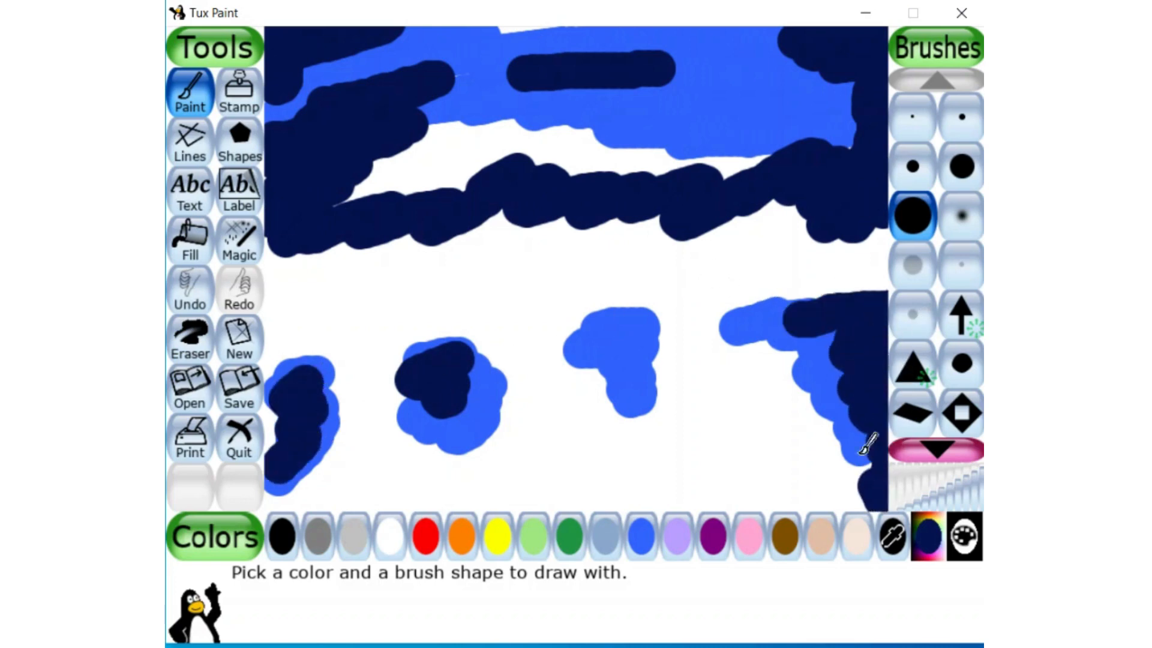
pyautogui.moveTo(600, 327)
pyautogui.mouseDown()
pyautogui.moveTo(610, 319)
pyautogui.moveTo(610, 339)
pyautogui.mouseUp()
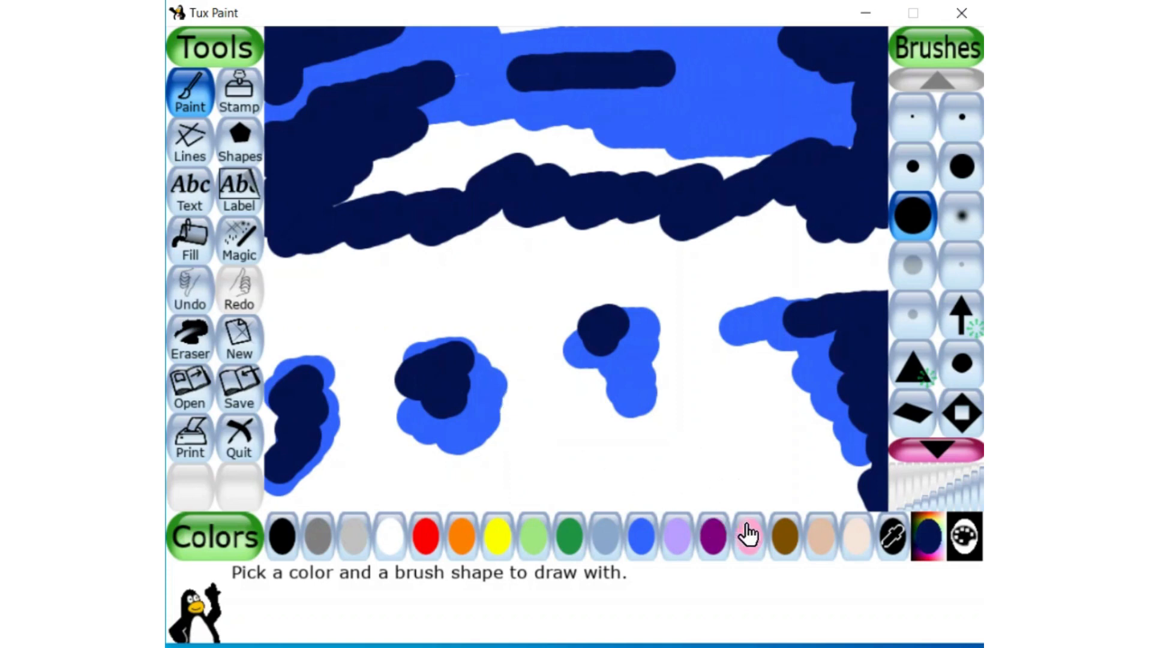
# Step: Mix a bright, light sky-blue custom colour for the brush
pyautogui.click(927, 535)
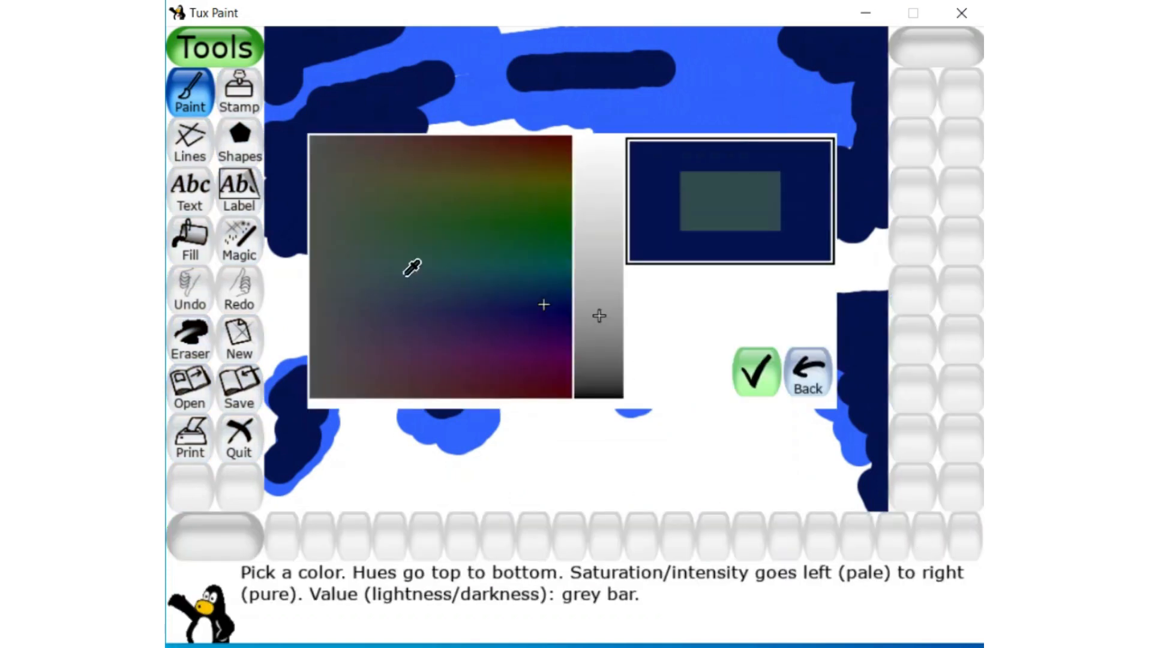
pyautogui.click(599, 231)
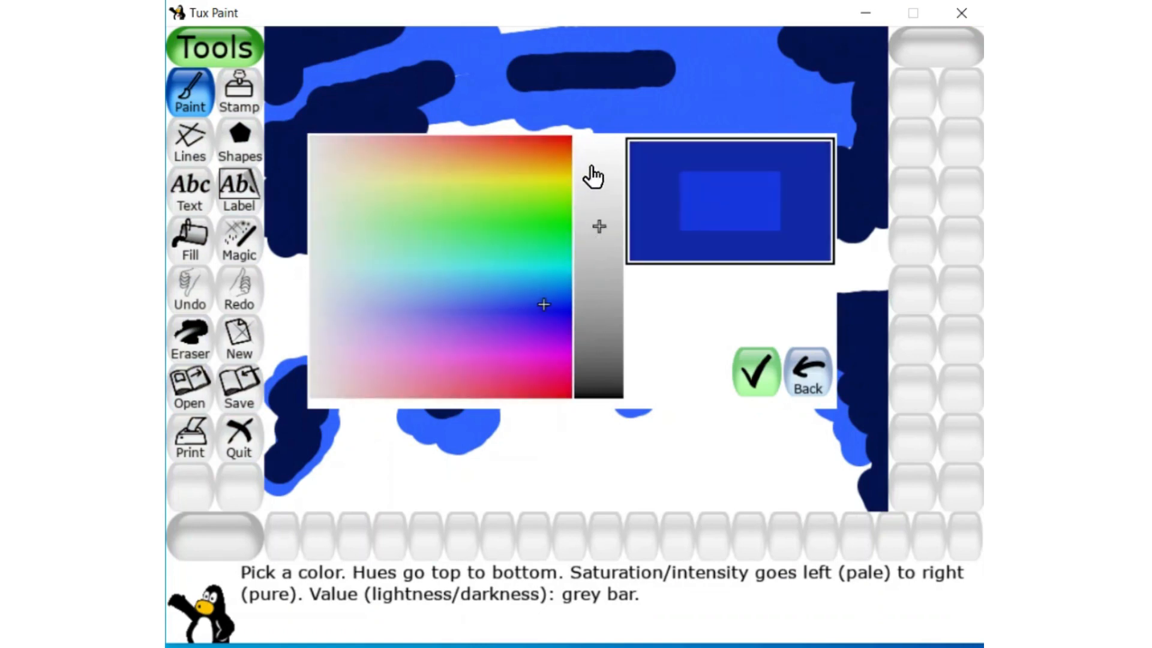
pyautogui.click(593, 155)
pyautogui.click(454, 297)
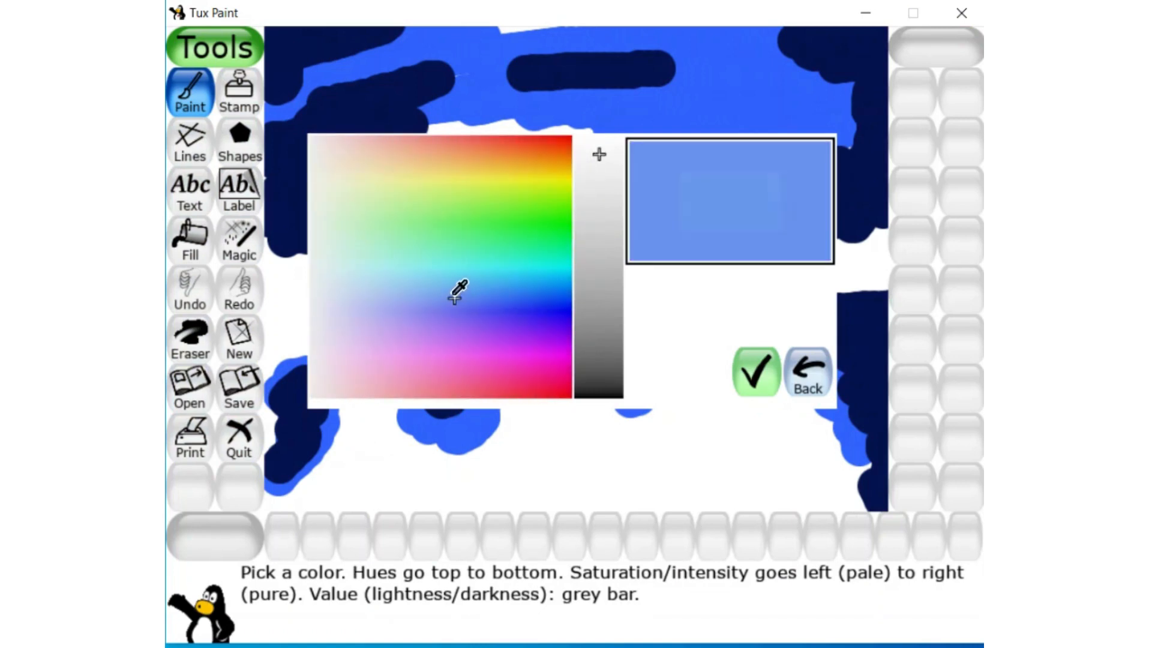
pyautogui.click(417, 305)
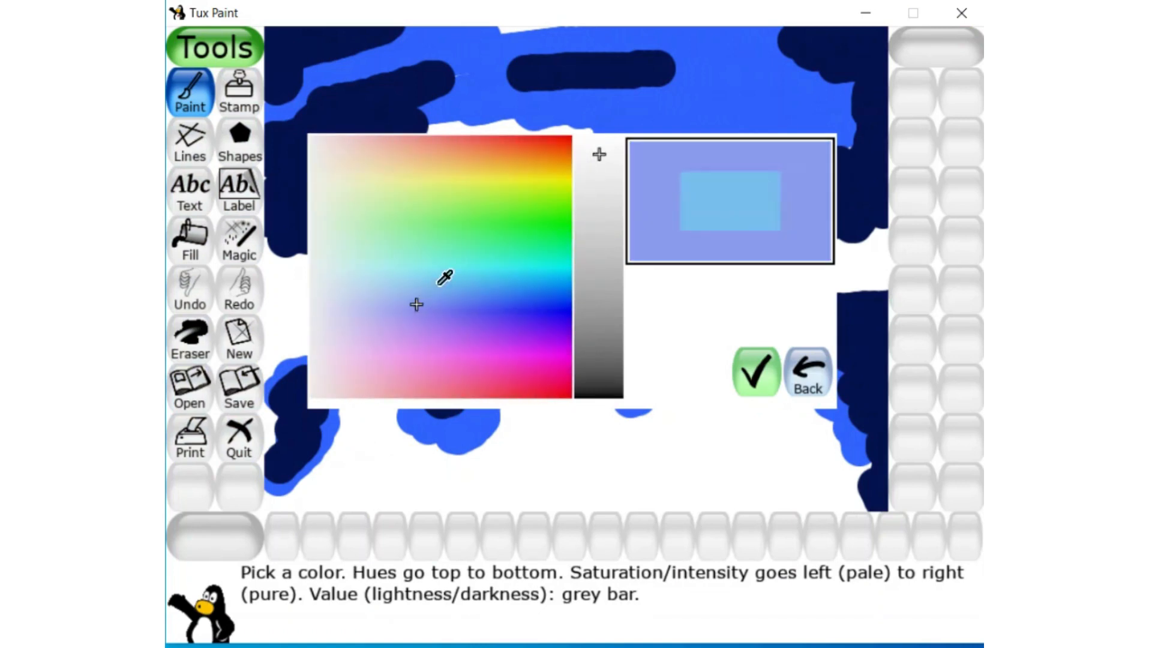
pyautogui.click(437, 283)
pyautogui.click(447, 276)
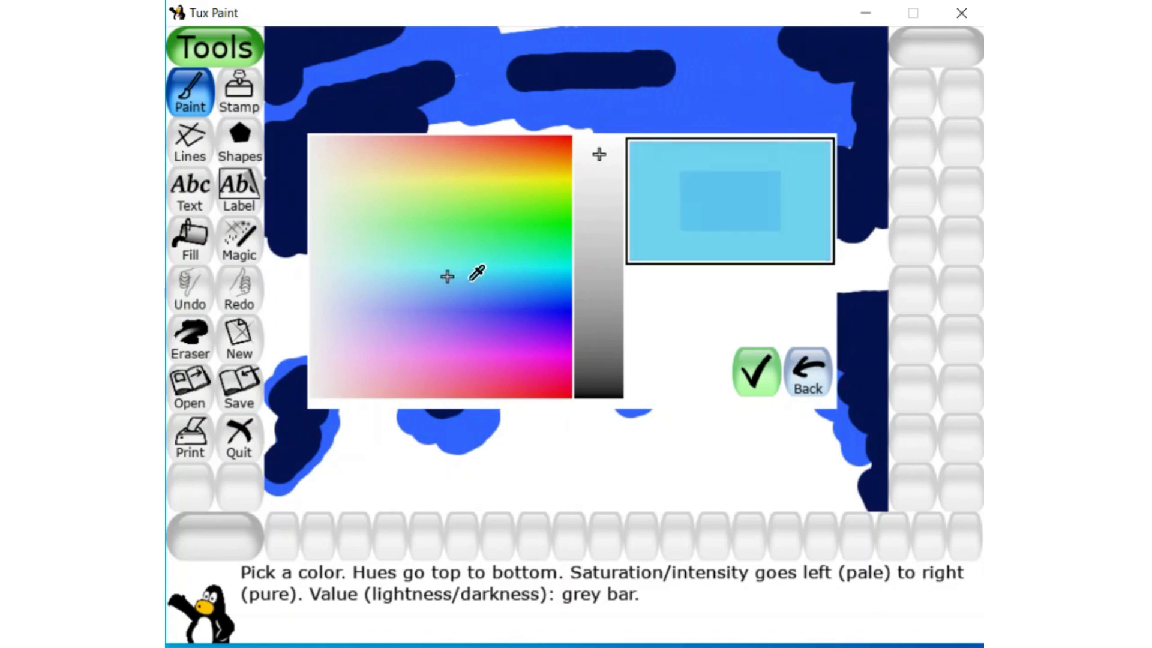
pyautogui.click(756, 372)
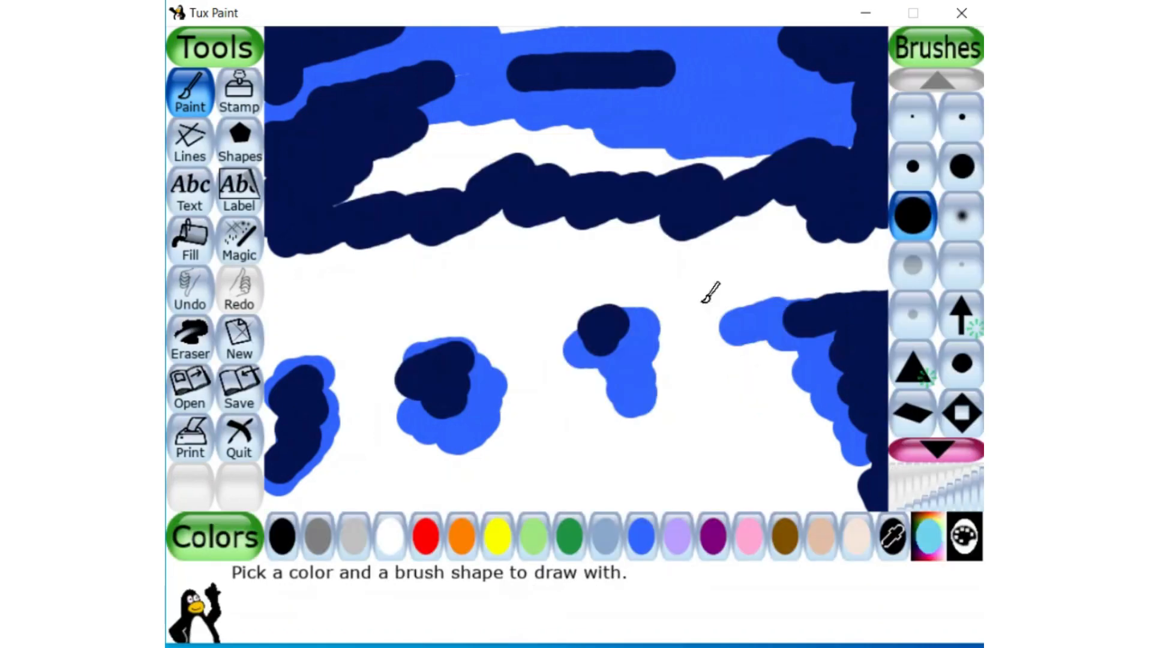
# Step: Paint light blue over the white gap in the sky and add a light blue highlight to each of the four lower patches
pyautogui.moveTo(367, 191)
pyautogui.mouseDown()
pyautogui.moveTo(440, 178)
pyautogui.moveTo(354, 213)
pyautogui.moveTo(356, 198)
pyautogui.moveTo(439, 140)
pyautogui.moveTo(497, 128)
pyautogui.moveTo(450, 168)
pyautogui.moveTo(566, 128)
pyautogui.moveTo(572, 147)
pyautogui.moveTo(624, 143)
pyautogui.moveTo(639, 156)
pyautogui.moveTo(636, 181)
pyautogui.moveTo(735, 153)
pyautogui.moveTo(605, 174)
pyautogui.mouseUp()
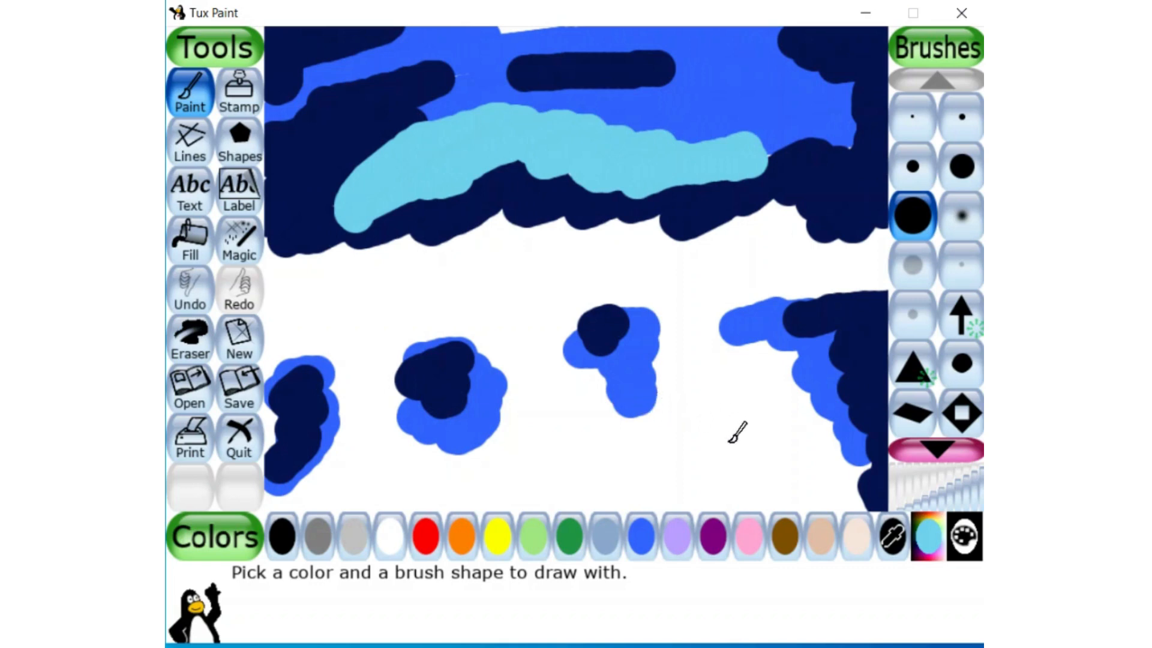
pyautogui.moveTo(816, 313)
pyautogui.mouseDown()
pyautogui.moveTo(801, 332)
pyautogui.moveTo(856, 349)
pyautogui.mouseUp()
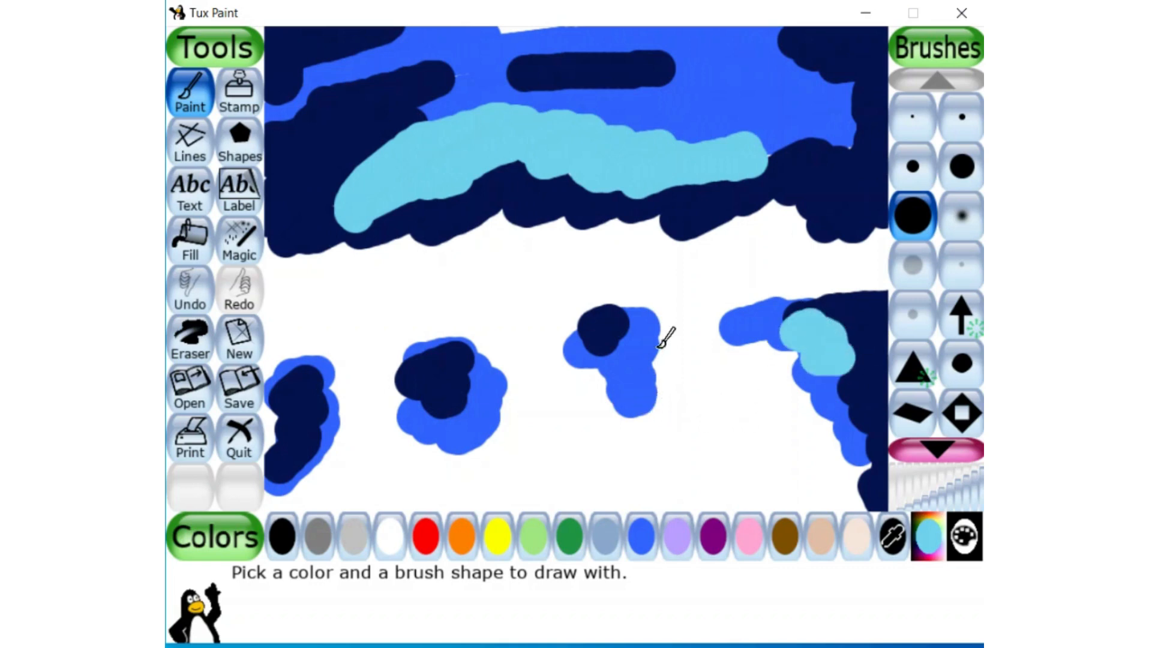
pyautogui.moveTo(659, 346); pyautogui.dragTo(623, 360)
pyautogui.moveTo(455, 372); pyautogui.dragTo(440, 395)
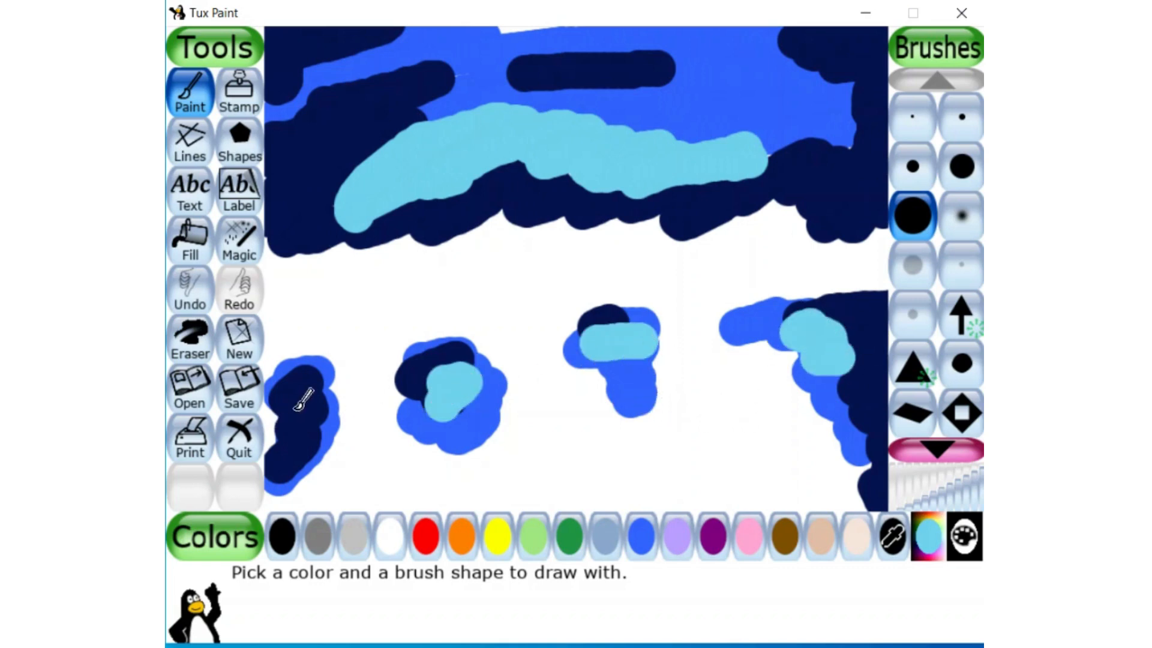
pyautogui.moveTo(303, 400); pyautogui.dragTo(301, 415)
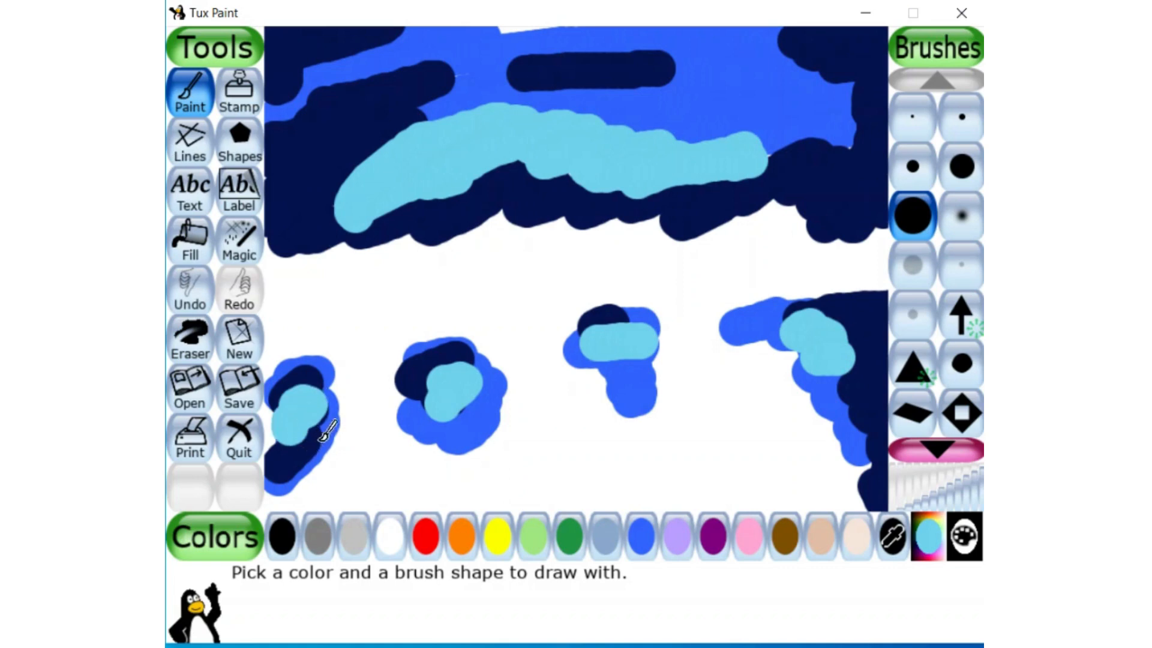
# Step: Paint three dark green bushes along the lower edge of the canvas, at the left, centre and right
pyautogui.click(569, 540)
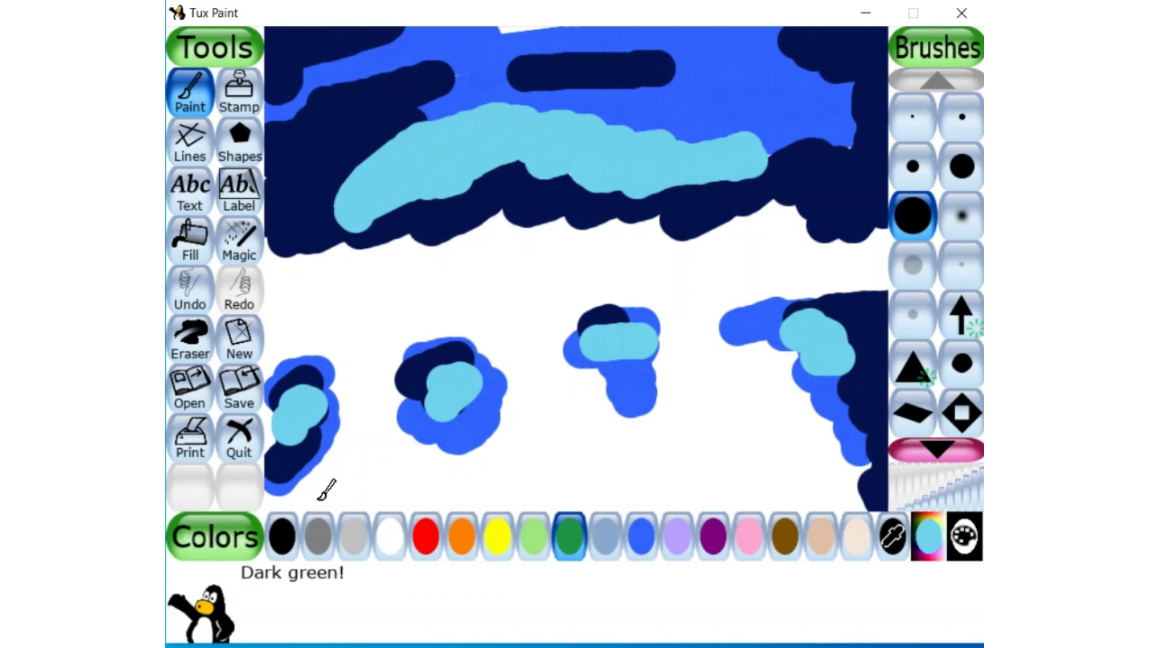
pyautogui.moveTo(320, 497)
pyautogui.mouseDown()
pyautogui.moveTo(278, 506)
pyautogui.moveTo(396, 492)
pyautogui.moveTo(347, 491)
pyautogui.moveTo(373, 471)
pyautogui.moveTo(382, 422)
pyautogui.mouseUp()
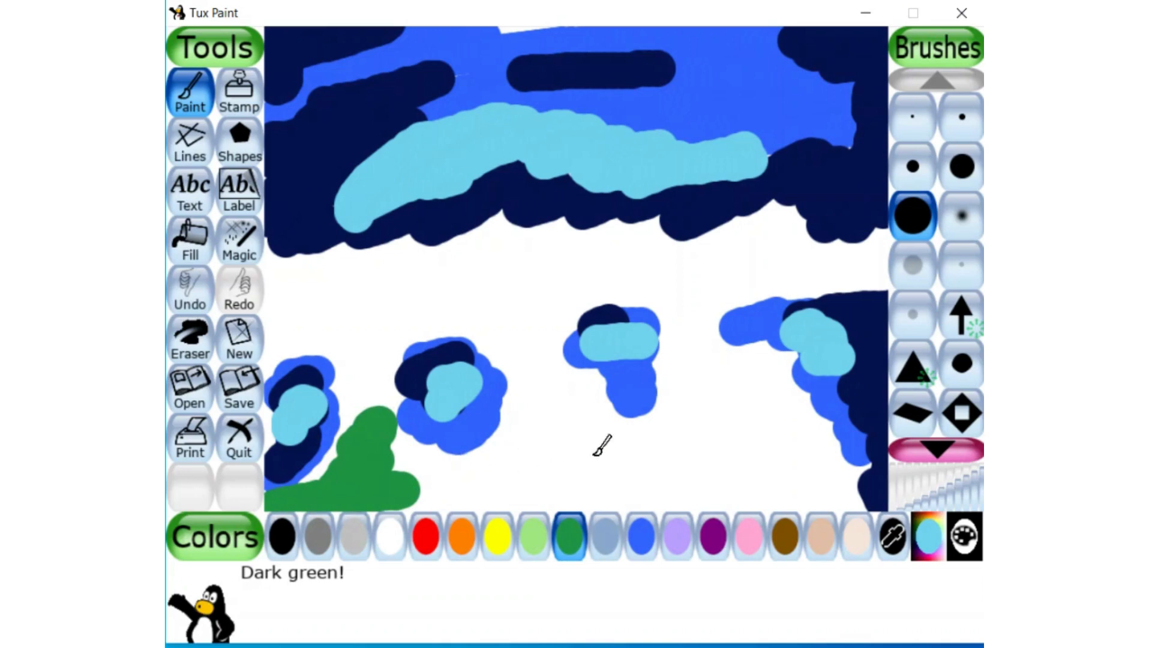
pyautogui.moveTo(592, 483)
pyautogui.mouseDown()
pyautogui.moveTo(567, 475)
pyautogui.moveTo(589, 413)
pyautogui.mouseUp()
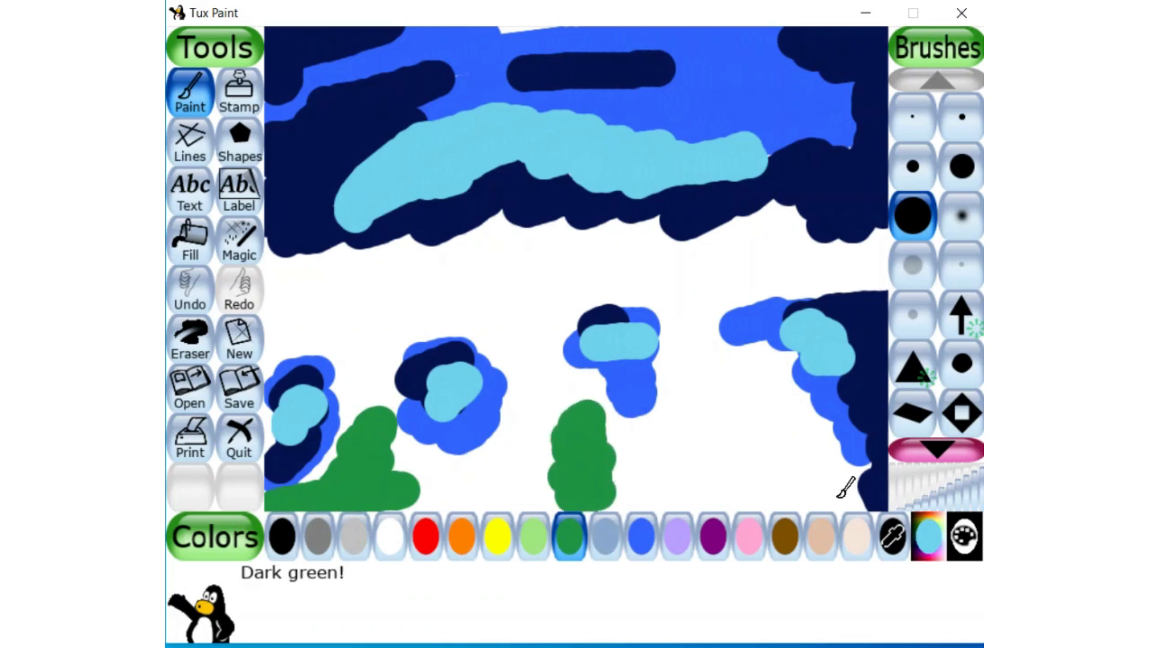
pyautogui.moveTo(867, 489)
pyautogui.mouseDown()
pyautogui.moveTo(798, 487)
pyautogui.moveTo(846, 470)
pyautogui.moveTo(828, 456)
pyautogui.moveTo(795, 459)
pyautogui.mouseUp()
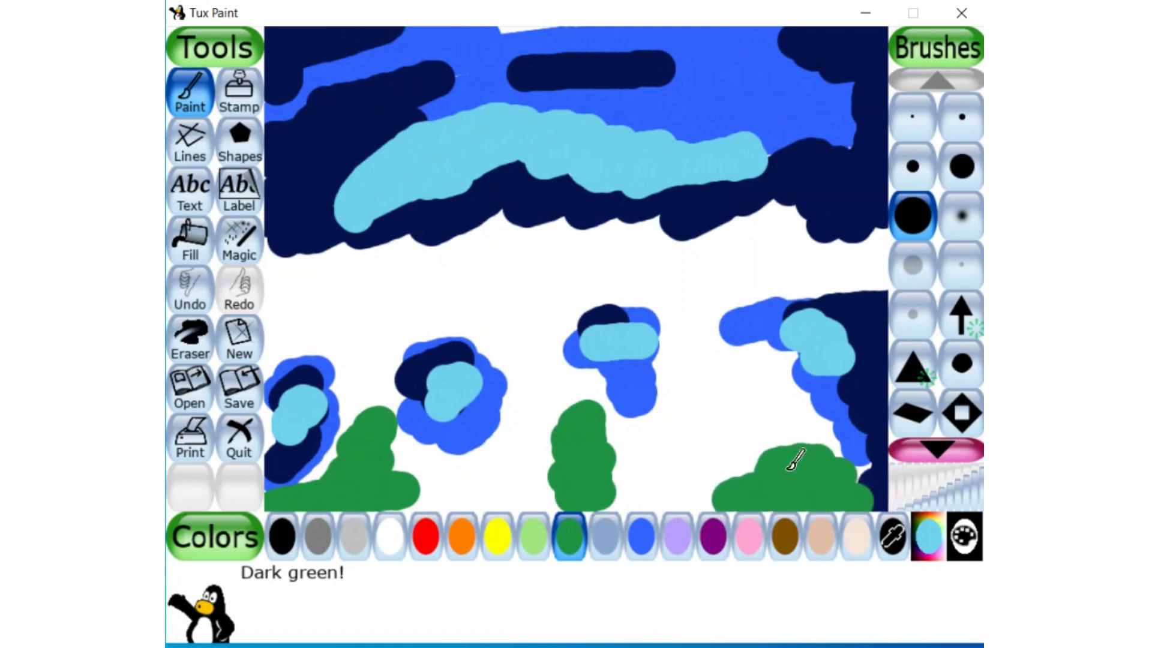
# Step: Paint a large yellow area between the two right-hand blue patches and overlap its left side with orange
pyautogui.click(496, 542)
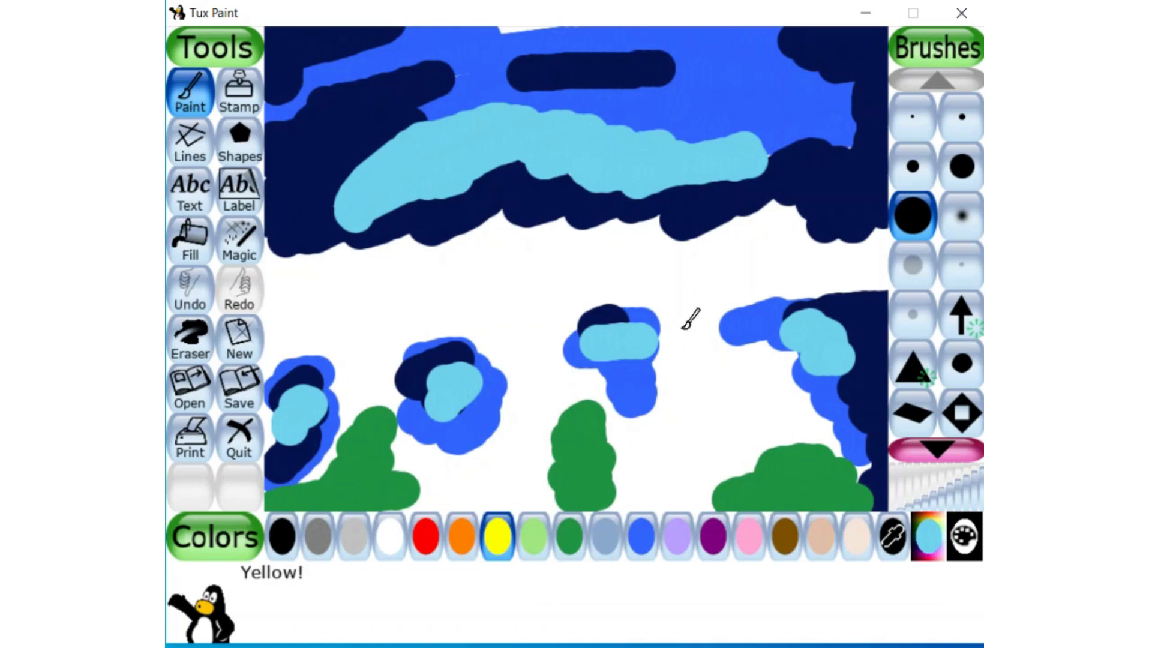
pyautogui.moveTo(714, 303)
pyautogui.mouseDown()
pyautogui.moveTo(713, 340)
pyautogui.moveTo(748, 380)
pyautogui.moveTo(739, 364)
pyautogui.moveTo(762, 376)
pyautogui.moveTo(747, 413)
pyautogui.moveTo(759, 453)
pyautogui.moveTo(698, 487)
pyautogui.moveTo(696, 432)
pyautogui.moveTo(674, 438)
pyautogui.moveTo(679, 447)
pyautogui.moveTo(643, 429)
pyautogui.moveTo(676, 411)
pyautogui.moveTo(674, 370)
pyautogui.moveTo(683, 417)
pyautogui.moveTo(723, 415)
pyautogui.moveTo(643, 466)
pyautogui.moveTo(643, 489)
pyautogui.moveTo(677, 487)
pyautogui.mouseUp()
pyautogui.click(460, 543)
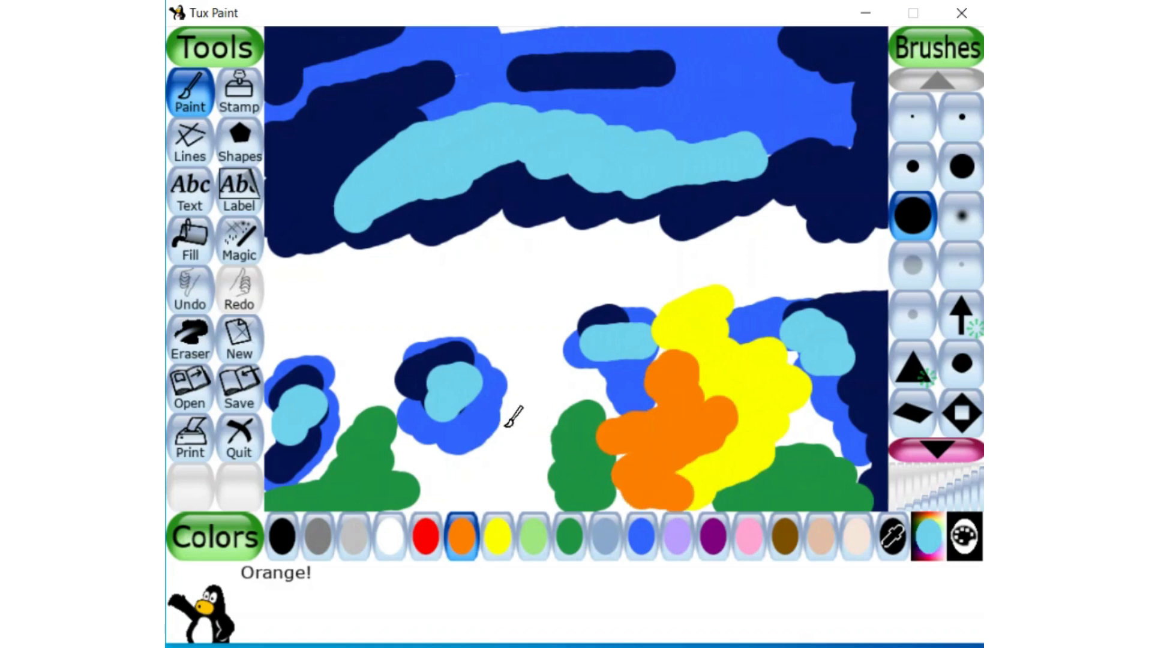
# Step: Paint a small orange blob between the two middle blue patches and cover it with yellow reaching the canvas's lower edge
pyautogui.moveTo(524, 358); pyautogui.dragTo(540, 387)
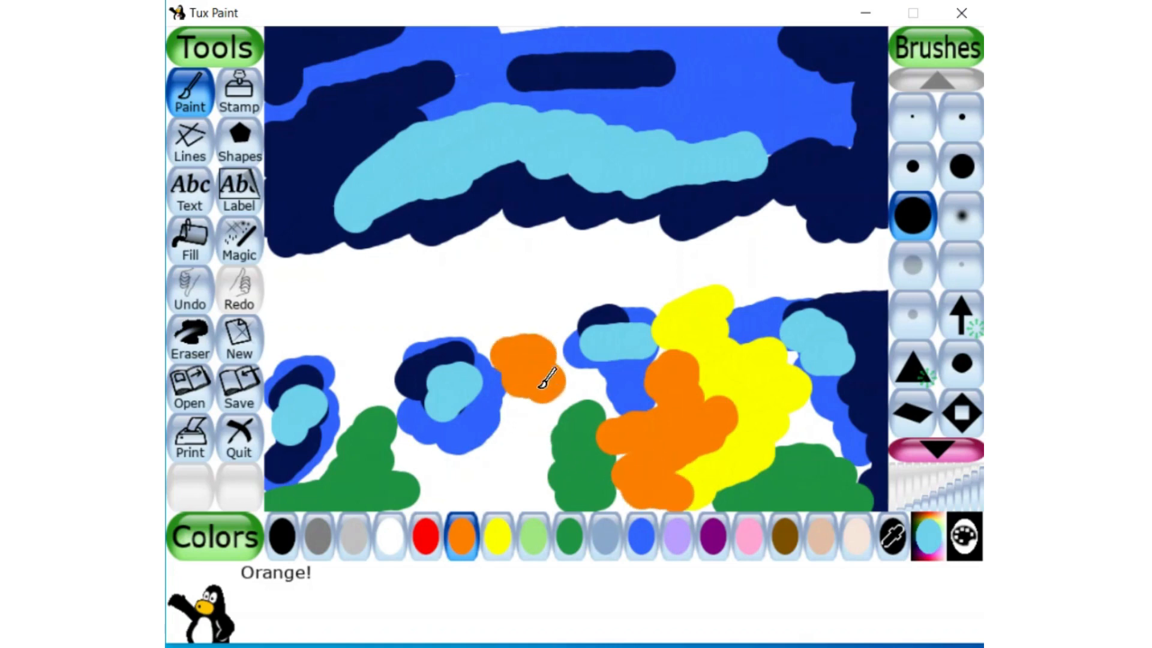
pyautogui.click(513, 537)
pyautogui.moveTo(522, 336)
pyautogui.mouseDown()
pyautogui.moveTo(545, 329)
pyautogui.moveTo(545, 406)
pyautogui.moveTo(513, 456)
pyautogui.moveTo(542, 478)
pyautogui.moveTo(542, 497)
pyautogui.moveTo(453, 502)
pyautogui.moveTo(514, 447)
pyautogui.mouseUp()
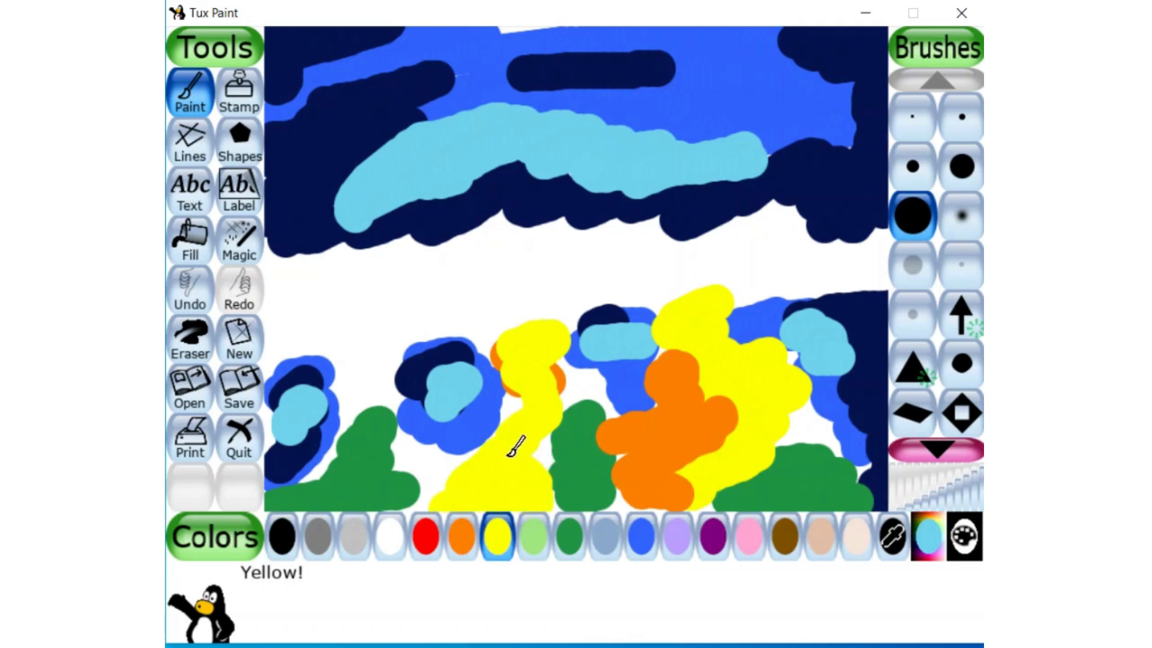
# Step: Add light green patches beside and over the yellow and dark green areas in the lower middle of the canvas
pyautogui.click(534, 535)
pyautogui.moveTo(419, 488)
pyautogui.mouseDown()
pyautogui.moveTo(440, 472)
pyautogui.moveTo(417, 463)
pyautogui.moveTo(459, 442)
pyautogui.mouseUp()
pyautogui.click(540, 457)
pyautogui.moveTo(570, 383); pyautogui.dragTo(610, 403)
pyautogui.moveTo(525, 495); pyautogui.dragTo(621, 499)
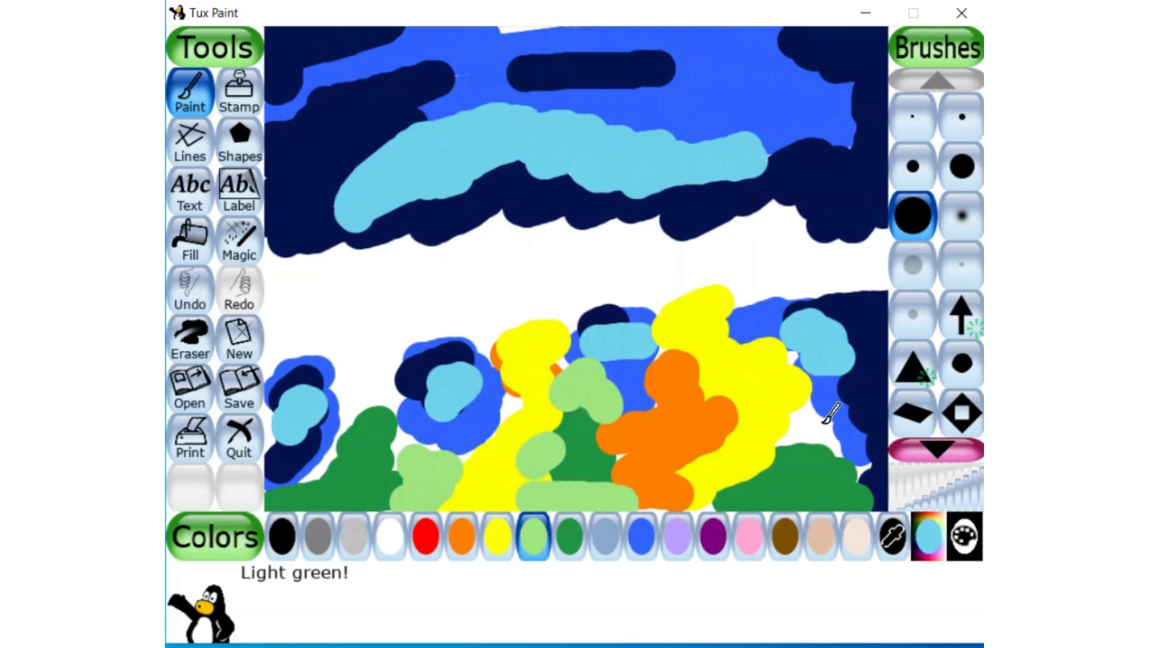
# Step: Fill the white gaps above the right-hand bush and around the second blue patch from the left with blue
pyautogui.click(648, 547)
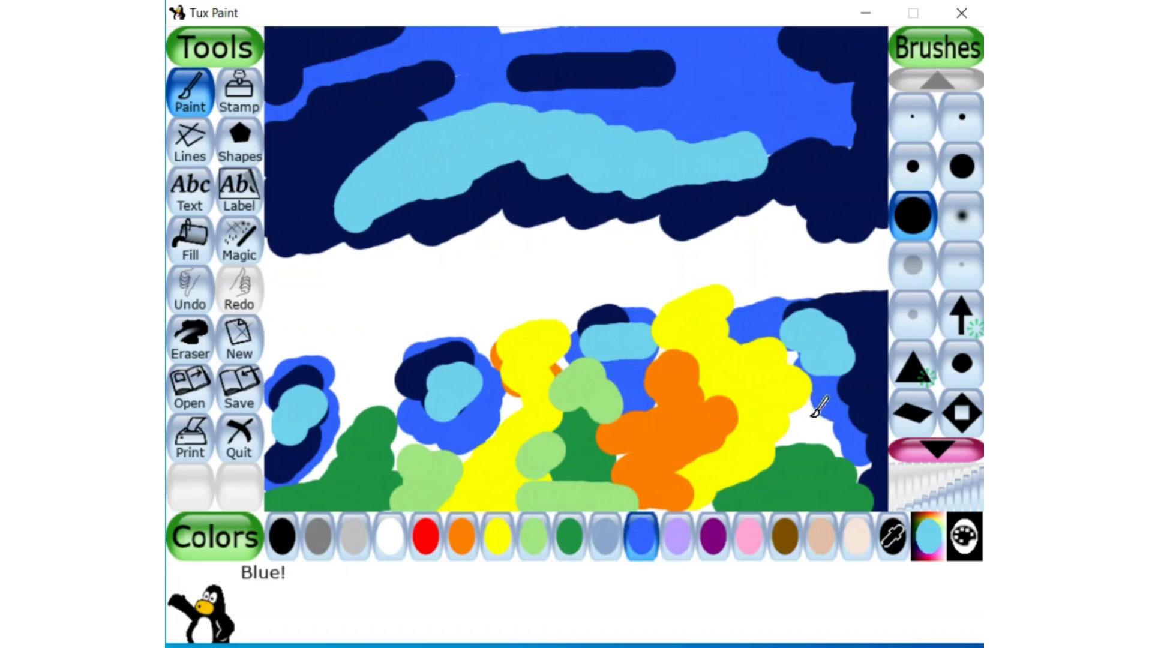
pyautogui.moveTo(820, 409)
pyautogui.mouseDown()
pyautogui.moveTo(814, 438)
pyautogui.moveTo(830, 449)
pyautogui.moveTo(830, 436)
pyautogui.moveTo(859, 463)
pyautogui.mouseUp()
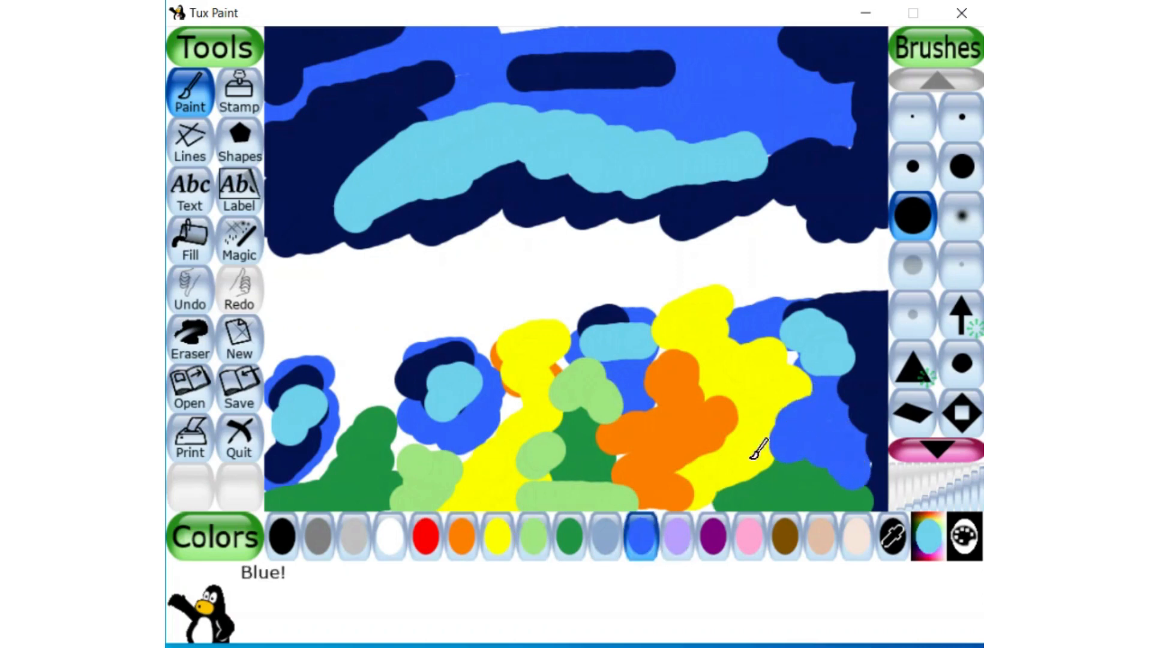
pyautogui.moveTo(458, 459); pyautogui.dragTo(502, 402)
pyautogui.moveTo(459, 445)
pyautogui.mouseDown()
pyautogui.moveTo(406, 454)
pyautogui.moveTo(399, 409)
pyautogui.moveTo(412, 399)
pyautogui.moveTo(381, 402)
pyautogui.mouseUp()
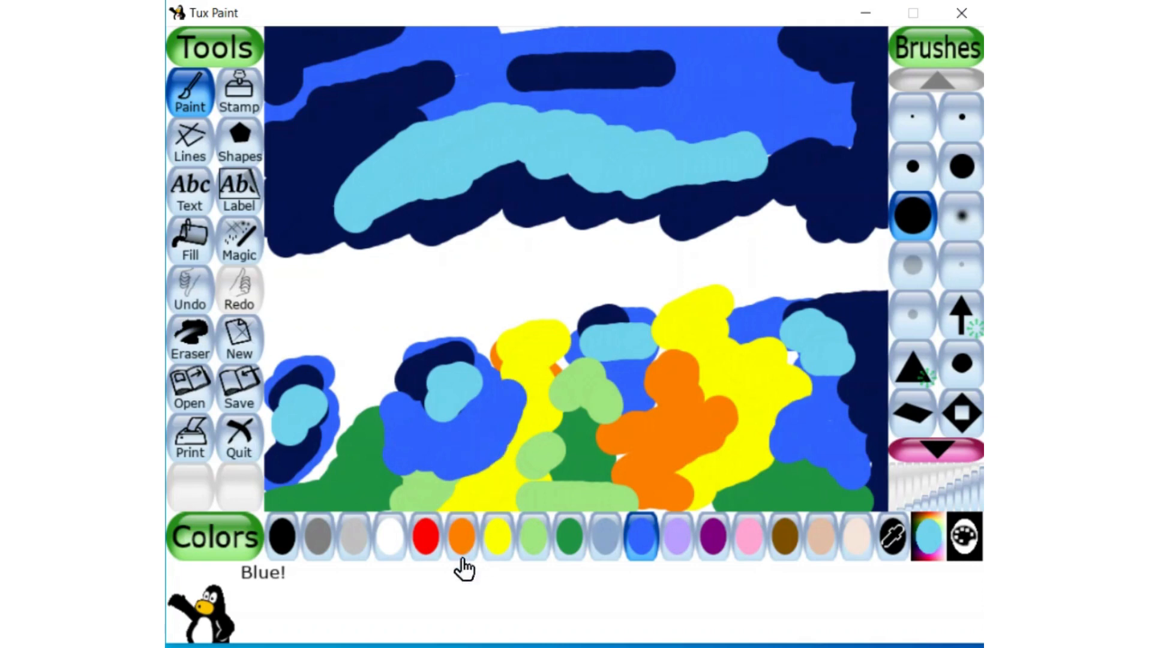
# Step: Paint a wavy red band across the full width of the white gap in the middle of the canvas
pyautogui.click(426, 536)
pyautogui.moveTo(278, 288)
pyautogui.mouseDown()
pyautogui.moveTo(522, 277)
pyautogui.moveTo(690, 252)
pyautogui.moveTo(882, 259)
pyautogui.moveTo(888, 273)
pyautogui.mouseUp()
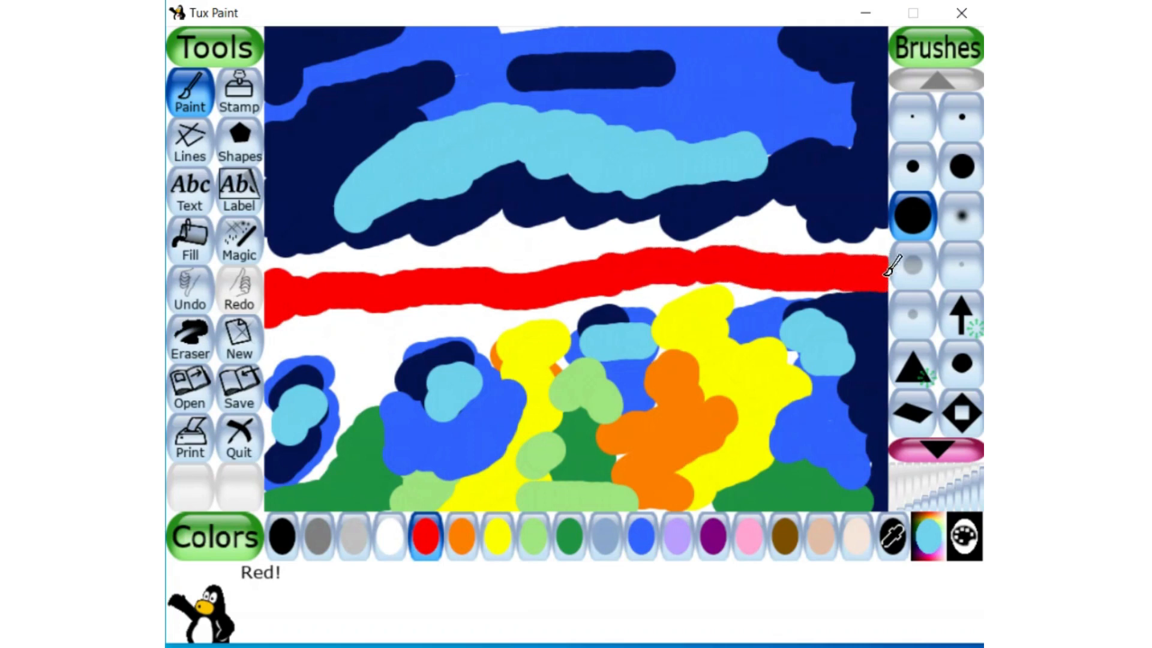
# Step: Paint an orange band along the red band's lower edge and place dark green patches at intervals over both bands
pyautogui.click(462, 536)
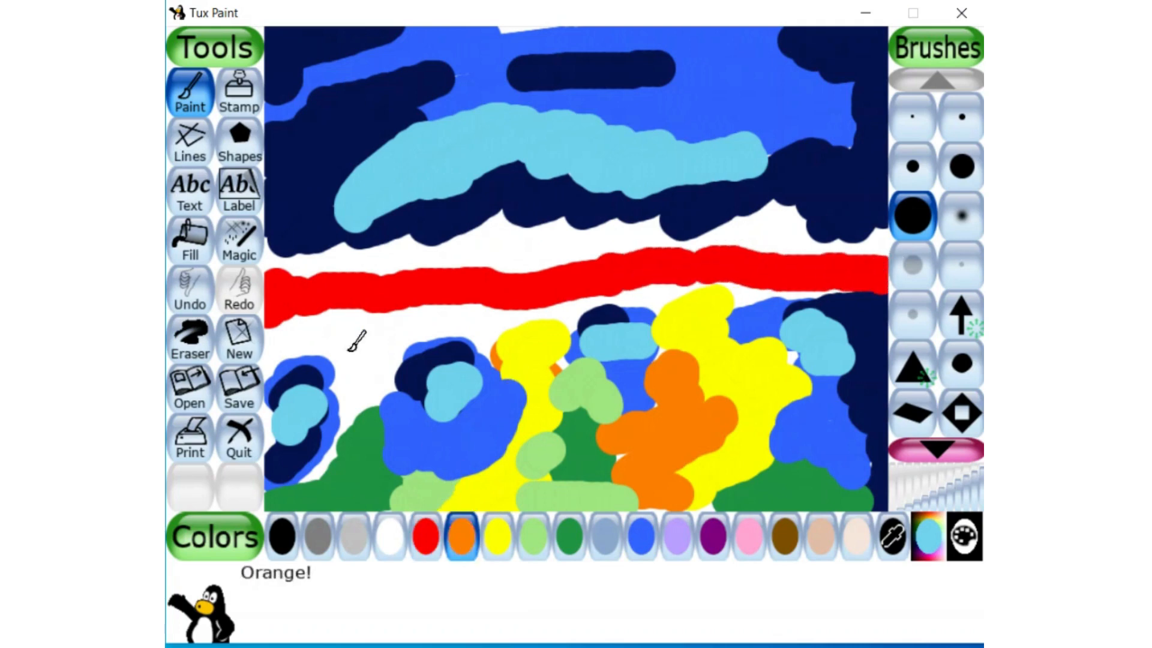
pyautogui.moveTo(276, 312)
pyautogui.mouseDown()
pyautogui.moveTo(474, 314)
pyautogui.moveTo(673, 285)
pyautogui.moveTo(836, 288)
pyautogui.mouseUp()
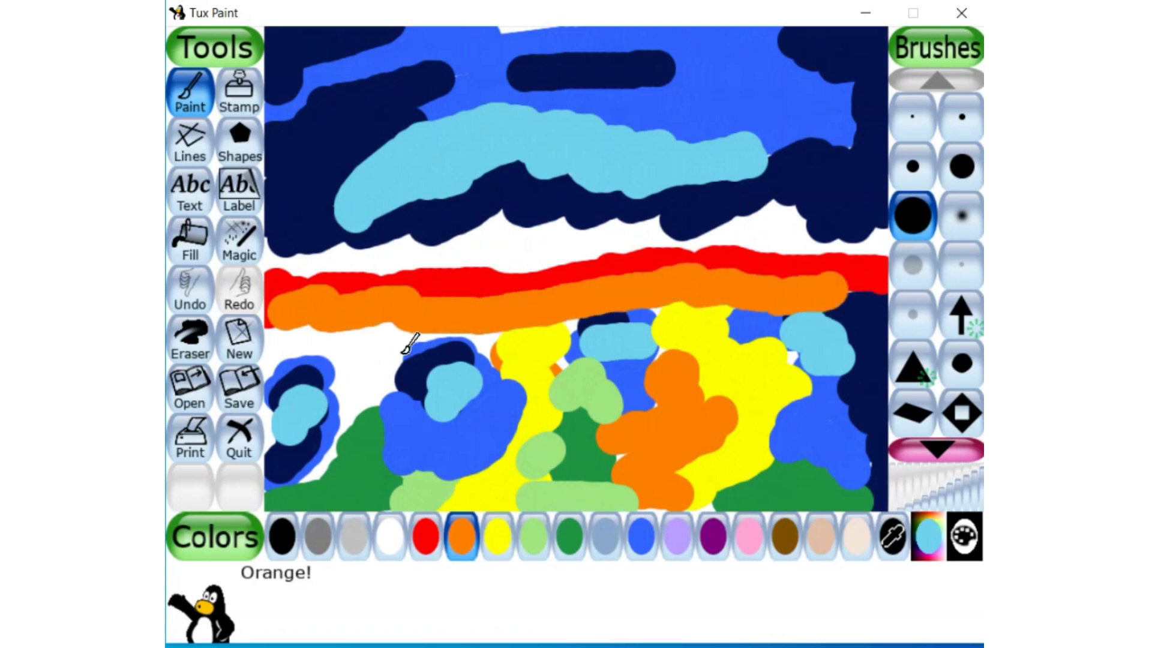
pyautogui.click(569, 537)
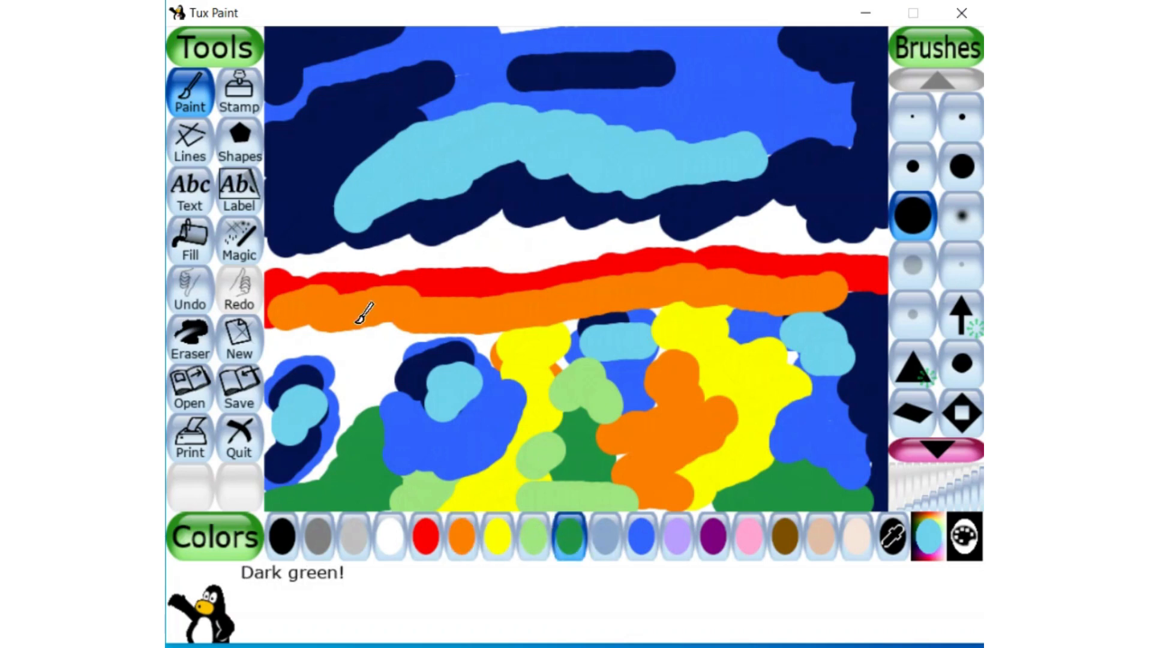
pyautogui.click(303, 302)
pyautogui.click(393, 291)
pyautogui.moveTo(489, 303)
pyautogui.mouseDown()
pyautogui.moveTo(528, 274)
pyautogui.moveTo(581, 278)
pyautogui.mouseUp()
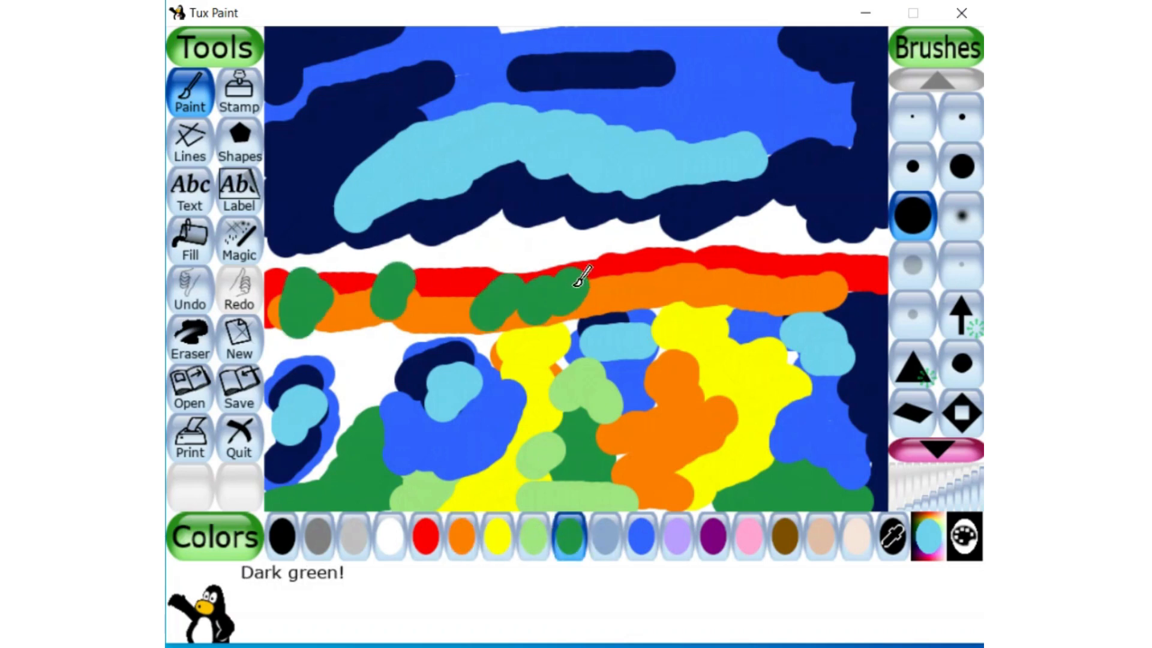
pyautogui.click(641, 283)
pyautogui.click(792, 278)
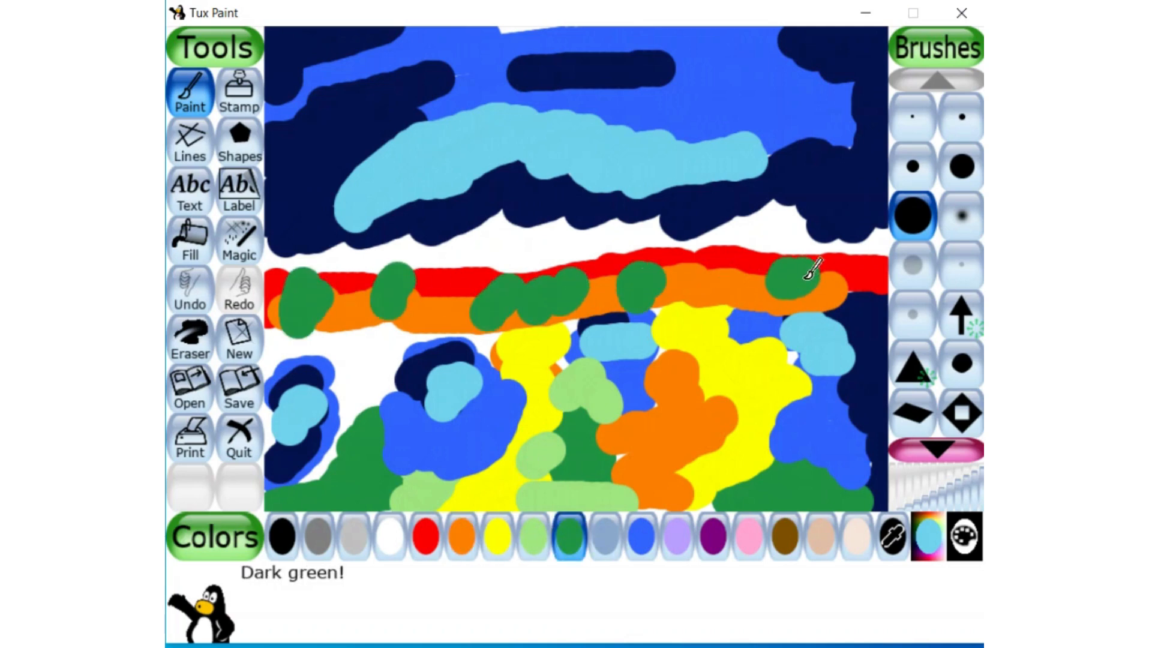
# Step: Add four yellow patches between and beside the dark green patches on the red and orange bands
pyautogui.click(497, 535)
pyautogui.click(434, 303)
pyautogui.click(708, 279)
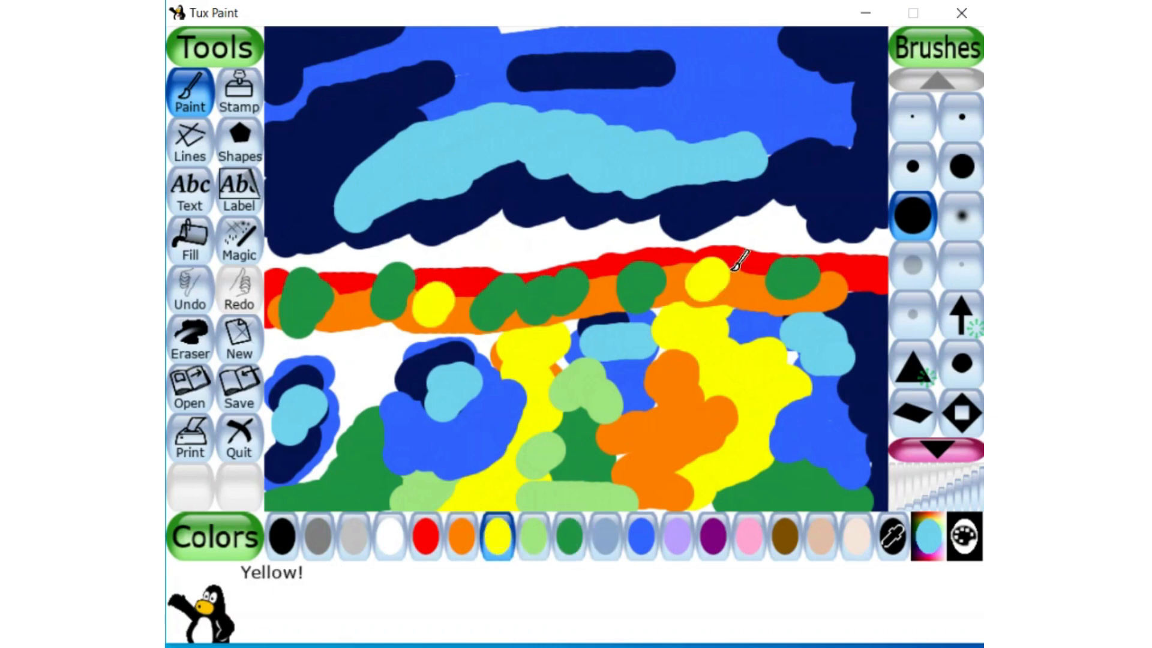
pyautogui.click(834, 281)
pyautogui.moveTo(340, 309); pyautogui.dragTo(357, 294)
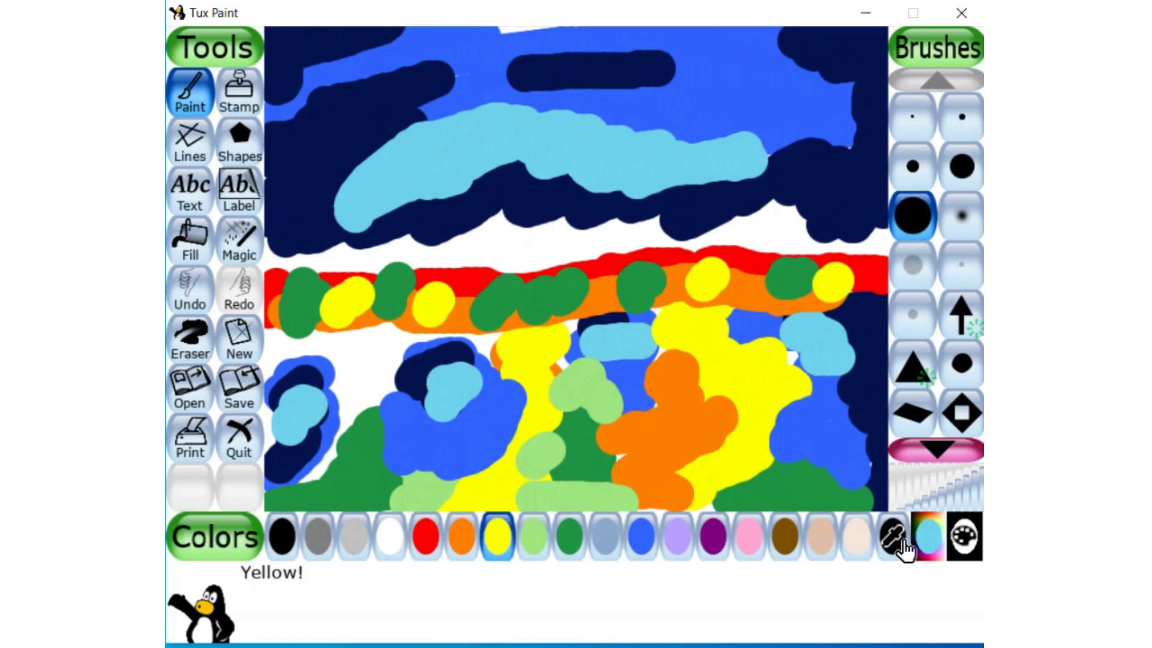
# Step: Mix a very dark indigo as the custom brush colour
pyautogui.click(930, 543)
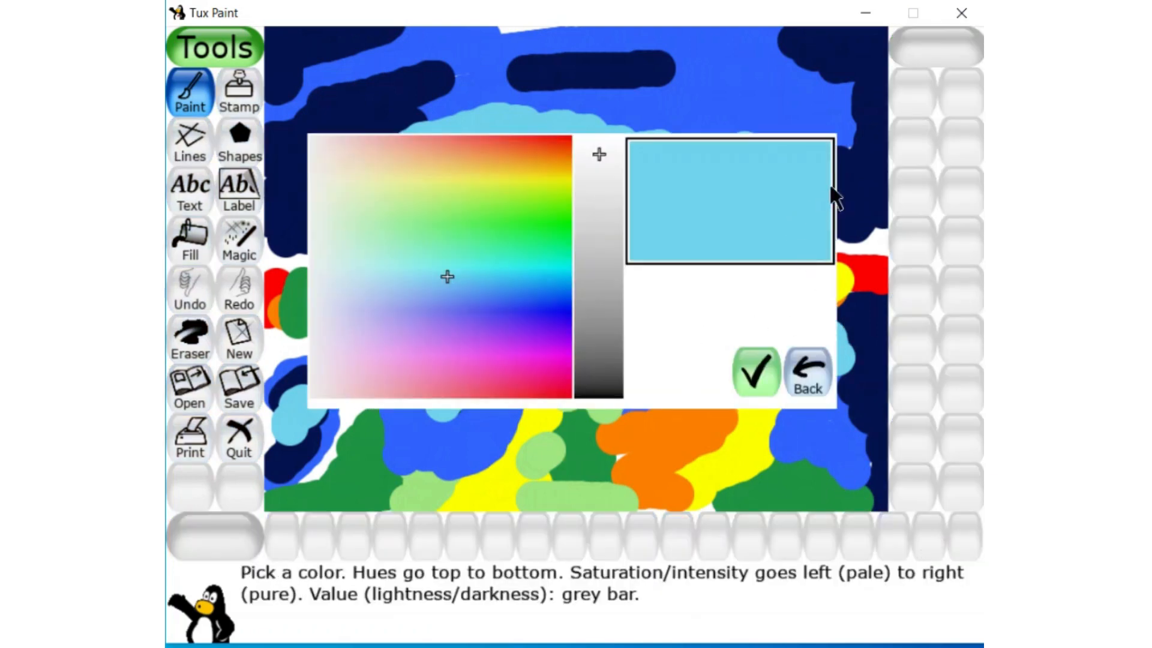
pyautogui.click(535, 318)
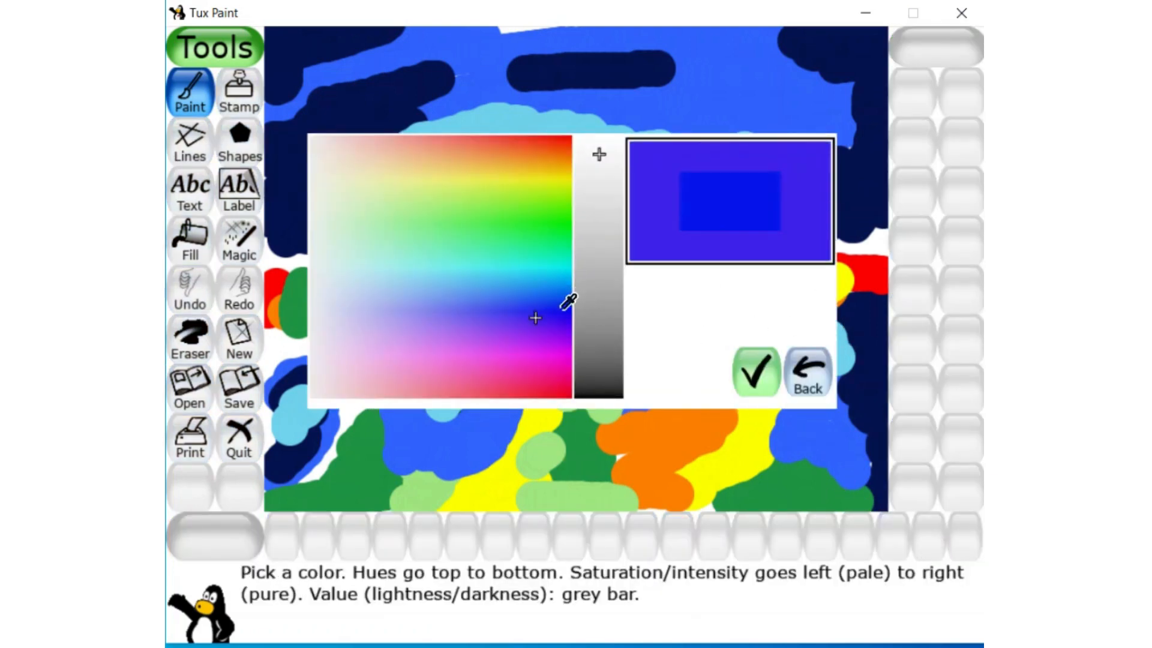
pyautogui.click(524, 319)
pyautogui.click(581, 318)
pyautogui.click(581, 317)
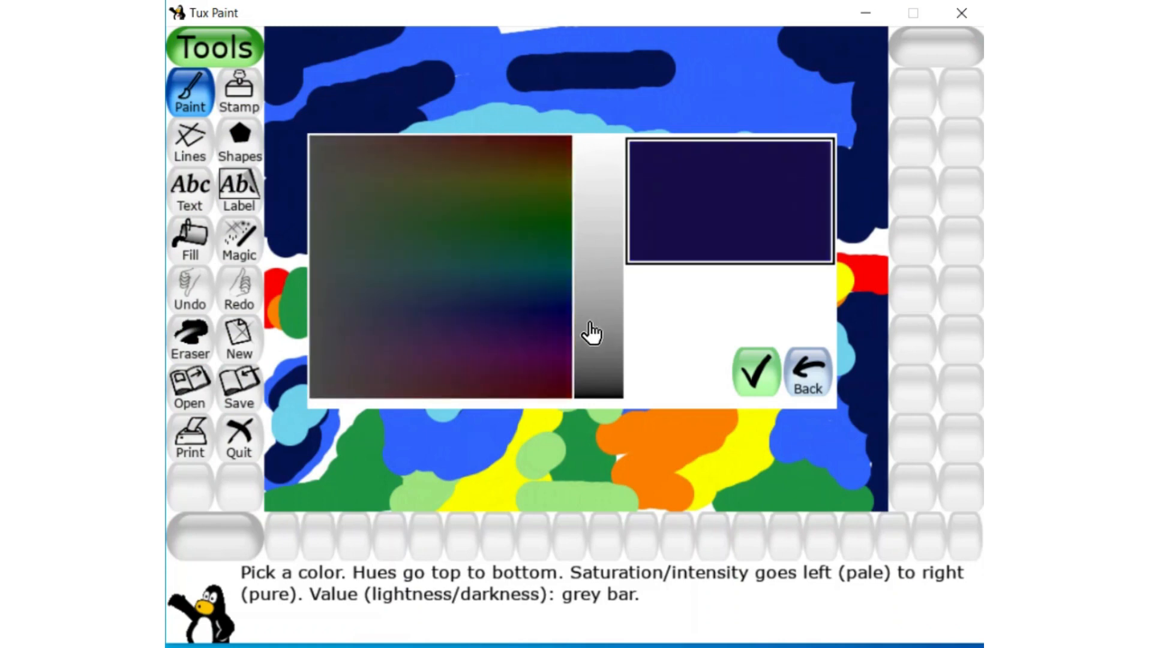
pyautogui.click(744, 370)
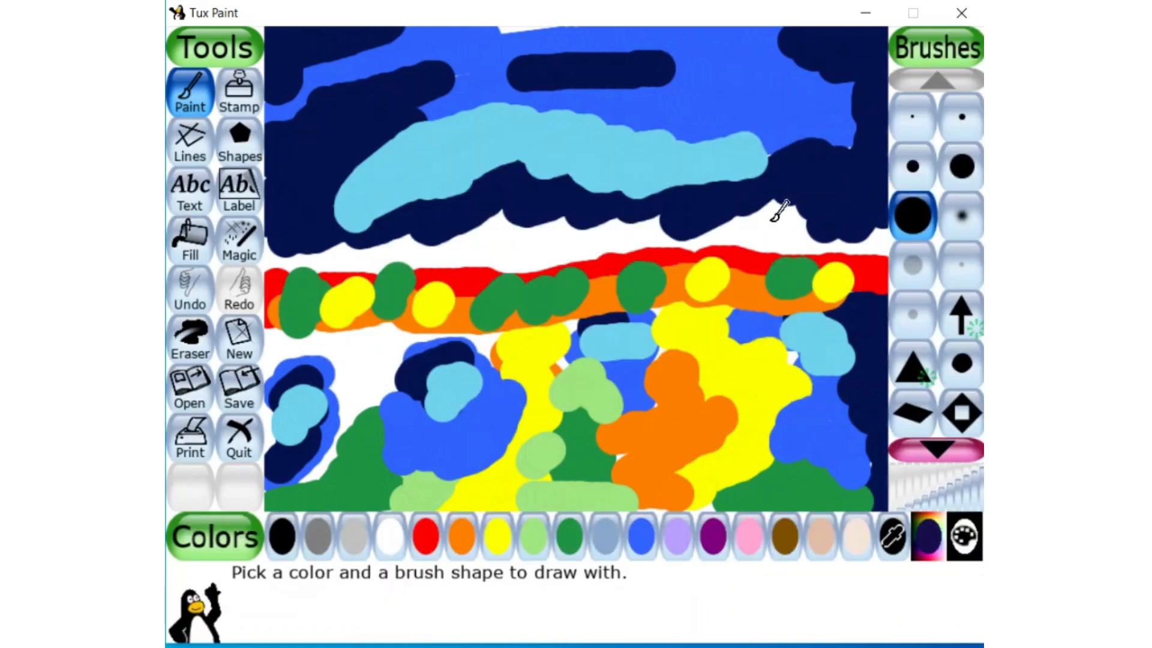
# Step: Fill the white gap above the red band with dark indigo and add two indigo patches beneath the orange band's left part
pyautogui.moveTo(774, 218)
pyautogui.mouseDown()
pyautogui.moveTo(792, 237)
pyautogui.moveTo(840, 249)
pyautogui.moveTo(879, 228)
pyautogui.moveTo(838, 237)
pyautogui.moveTo(766, 215)
pyautogui.moveTo(526, 246)
pyautogui.mouseUp()
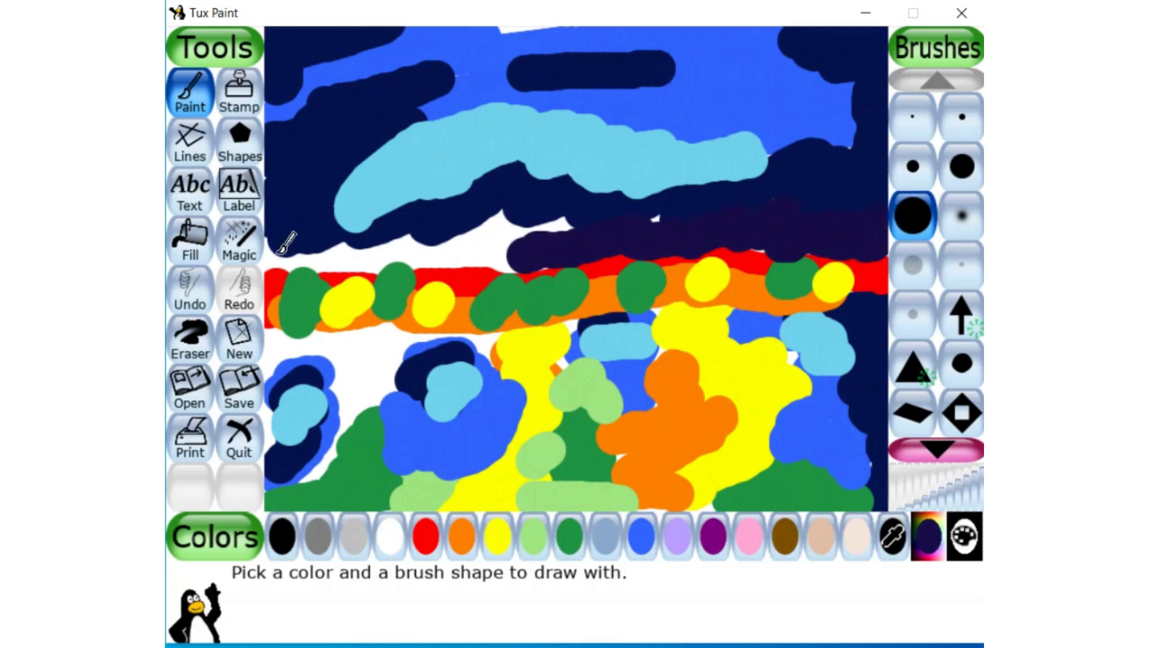
pyautogui.moveTo(282, 250)
pyautogui.mouseDown()
pyautogui.moveTo(422, 247)
pyautogui.moveTo(510, 221)
pyautogui.moveTo(499, 238)
pyautogui.moveTo(569, 216)
pyautogui.moveTo(515, 246)
pyautogui.moveTo(449, 253)
pyautogui.moveTo(518, 257)
pyautogui.mouseUp()
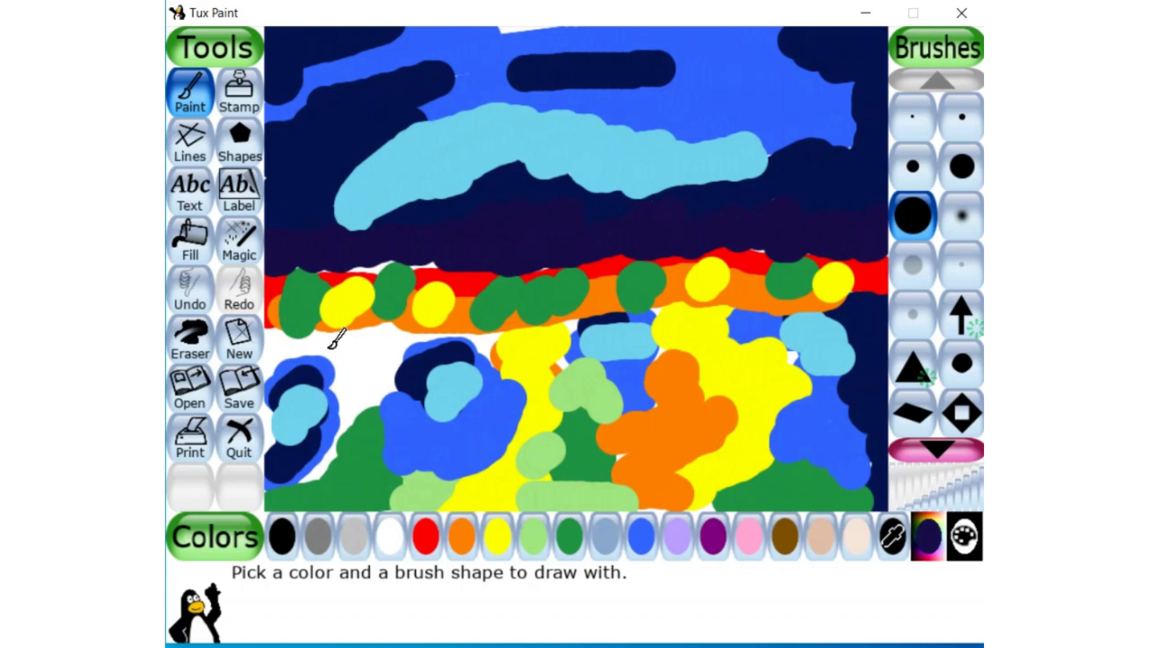
pyautogui.moveTo(334, 342)
pyautogui.mouseDown()
pyautogui.moveTo(368, 337)
pyautogui.moveTo(365, 347)
pyautogui.mouseUp()
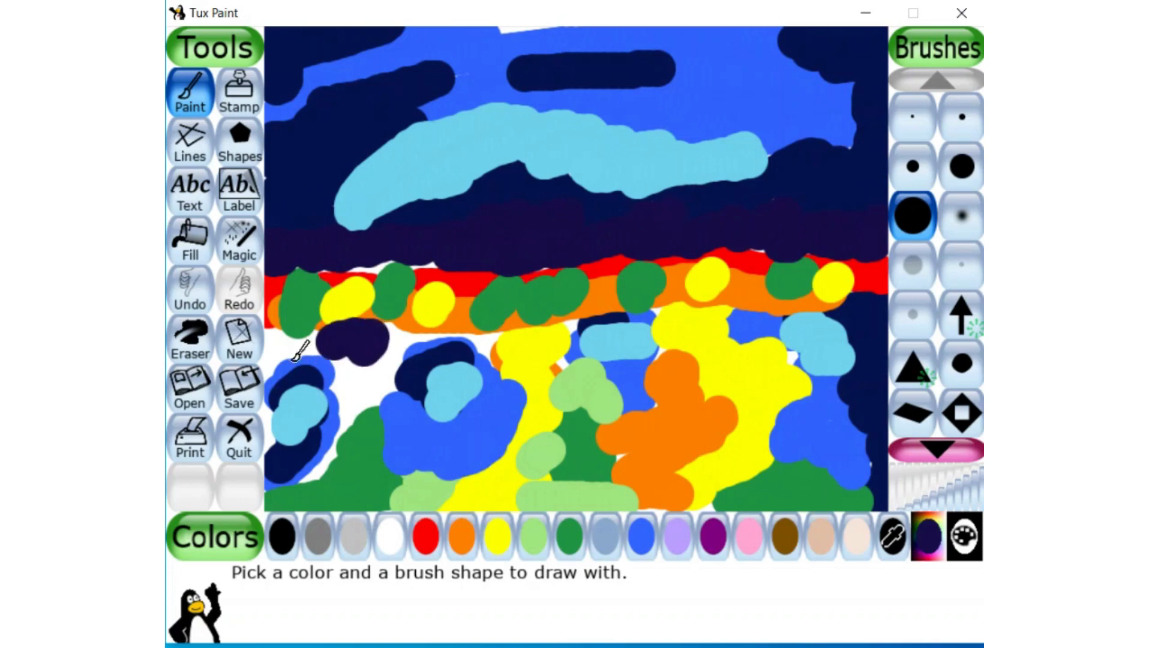
pyautogui.moveTo(294, 347); pyautogui.dragTo(331, 340)
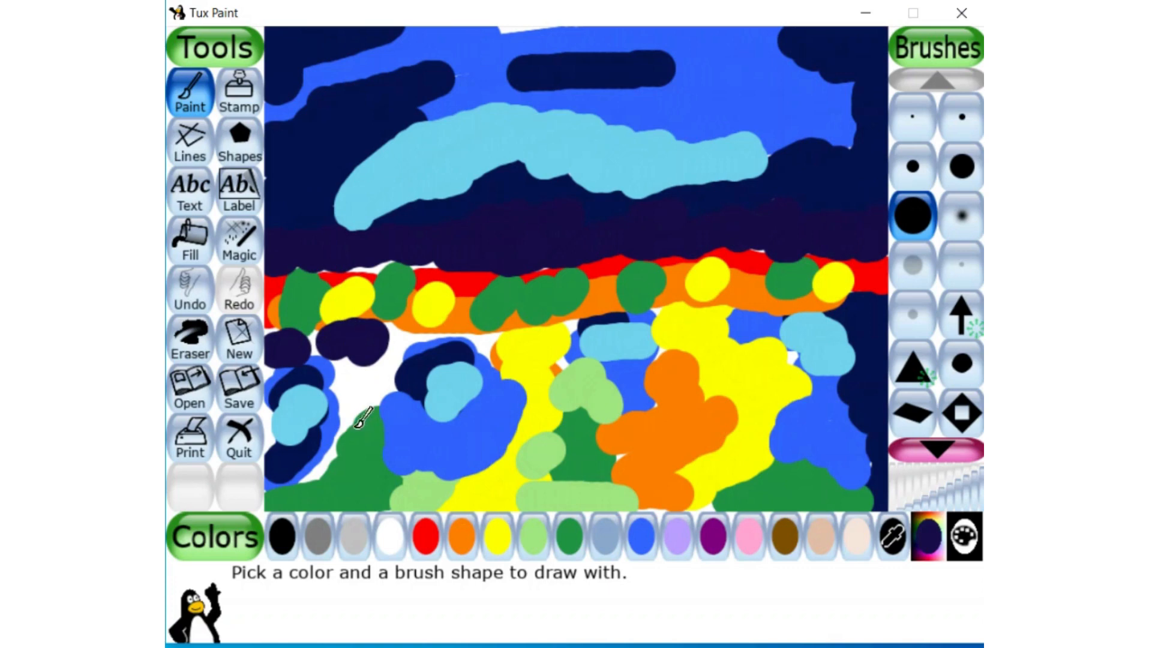
# Step: Cover the white area between the two leftmost blue patches and the gap beneath the orange band with yellow
pyautogui.click(495, 536)
pyautogui.moveTo(375, 399)
pyautogui.mouseDown()
pyautogui.moveTo(368, 360)
pyautogui.moveTo(372, 381)
pyautogui.moveTo(389, 369)
pyautogui.moveTo(300, 491)
pyautogui.mouseUp()
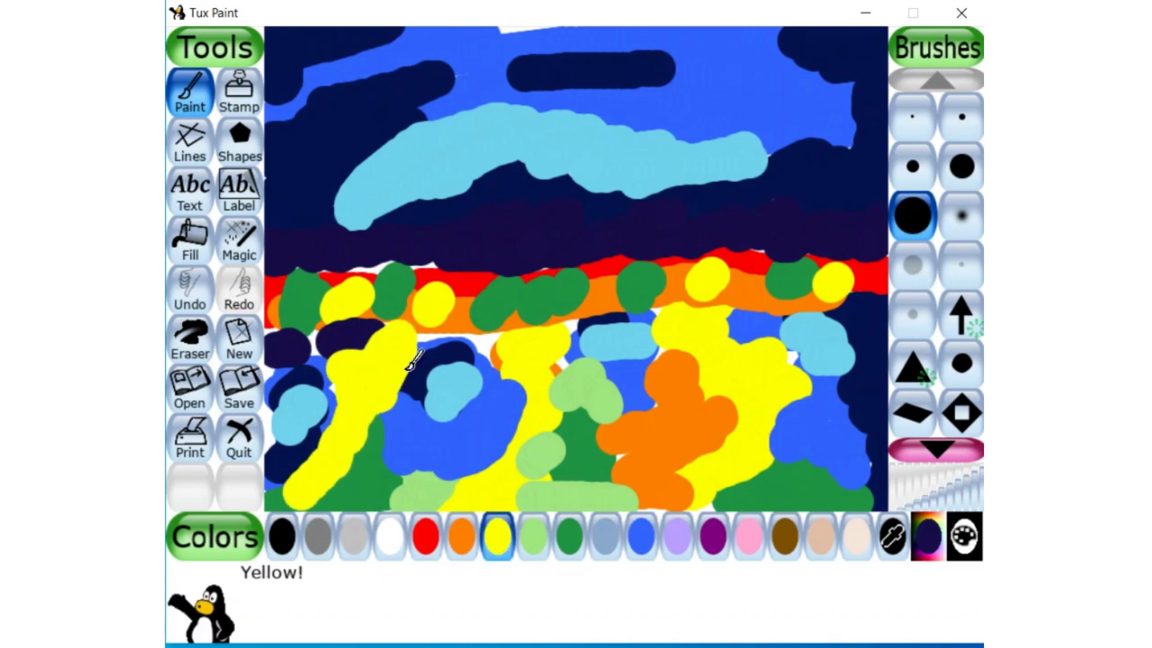
pyautogui.moveTo(414, 336)
pyautogui.mouseDown()
pyautogui.moveTo(479, 327)
pyautogui.moveTo(490, 351)
pyautogui.mouseUp()
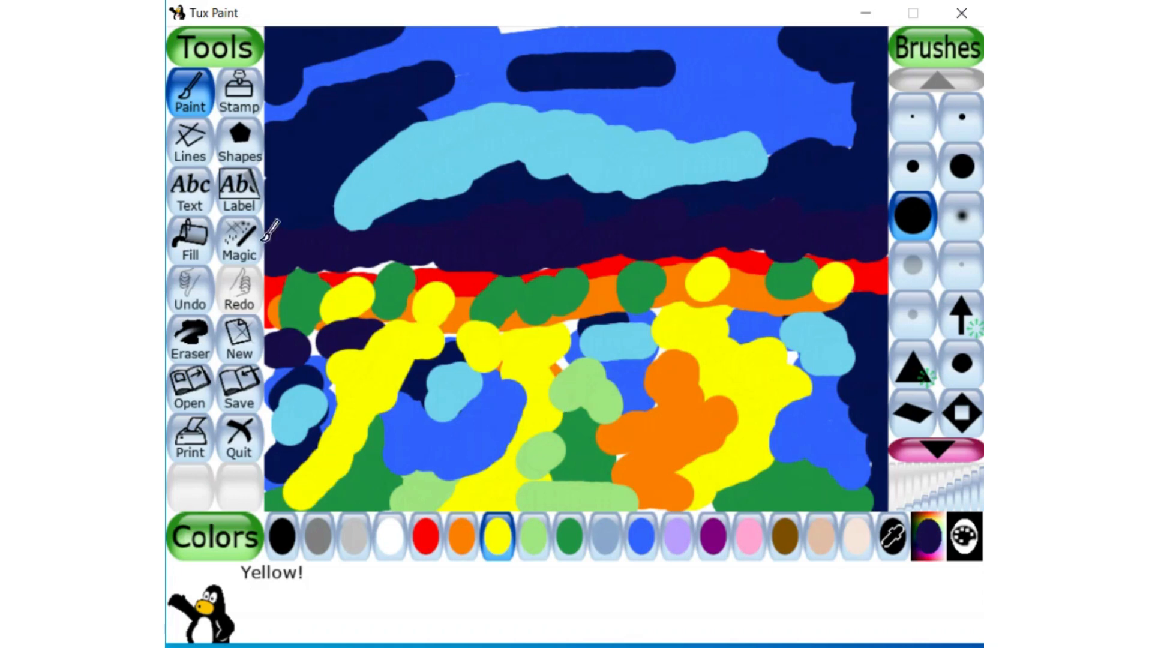
# Step: Distort the whole picture with the horizontal Waves effect and the vertical Wavelets effect
pyautogui.click(240, 243)
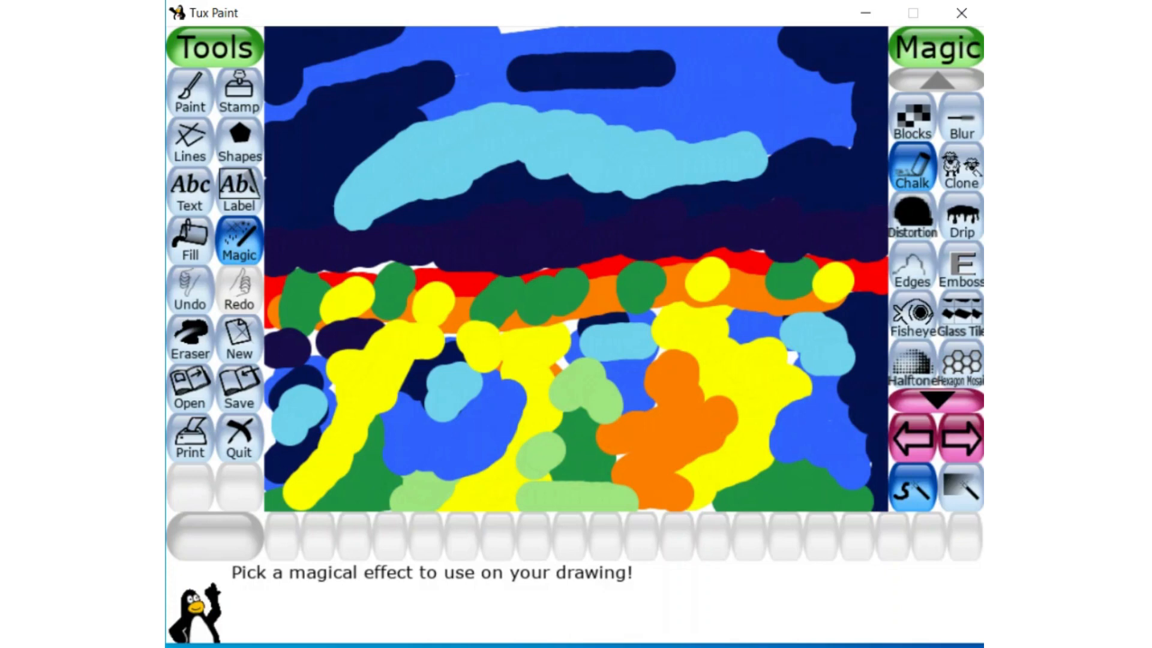
pyautogui.click(962, 438)
pyautogui.click(962, 438)
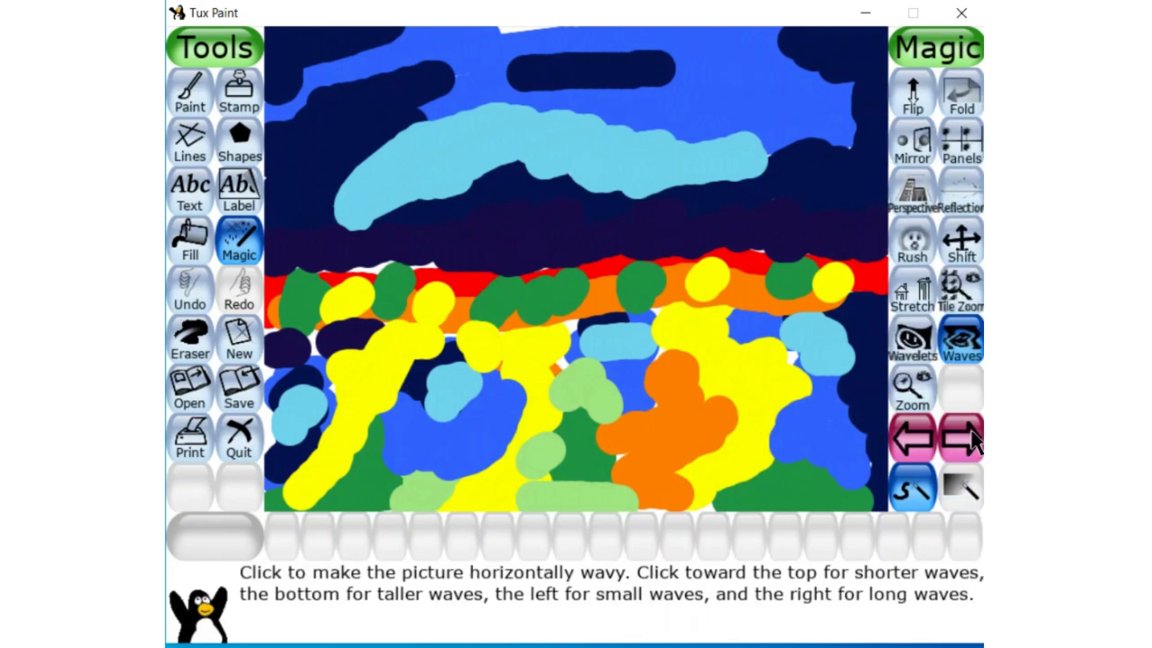
pyautogui.click(679, 340)
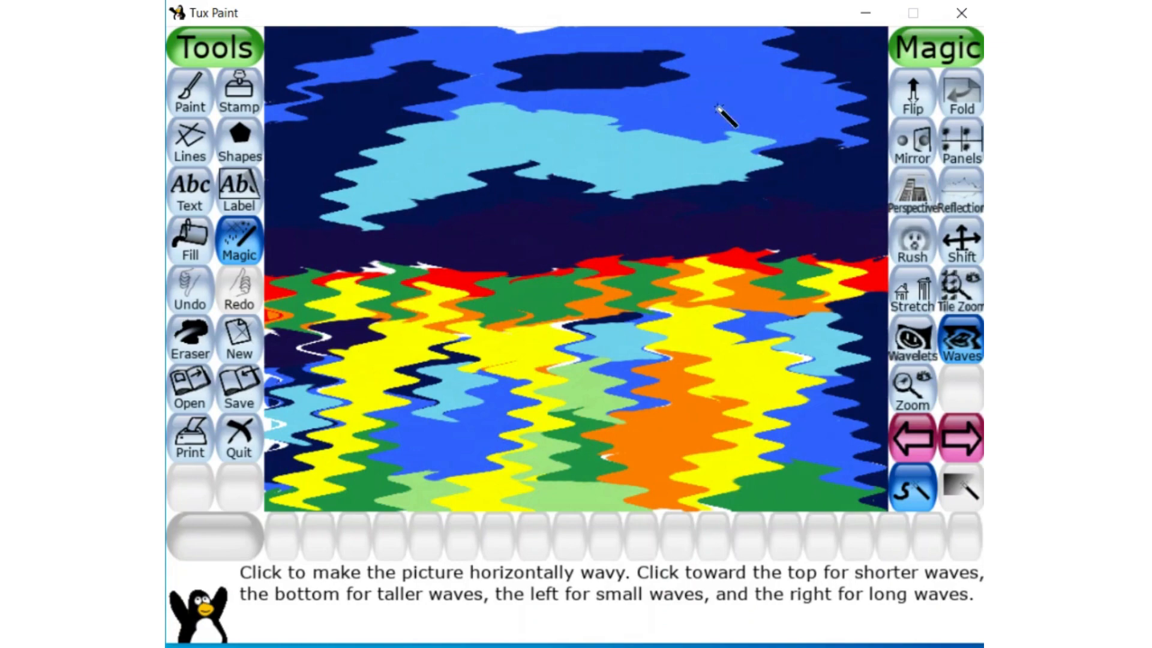
pyautogui.click(912, 351)
pyautogui.click(707, 241)
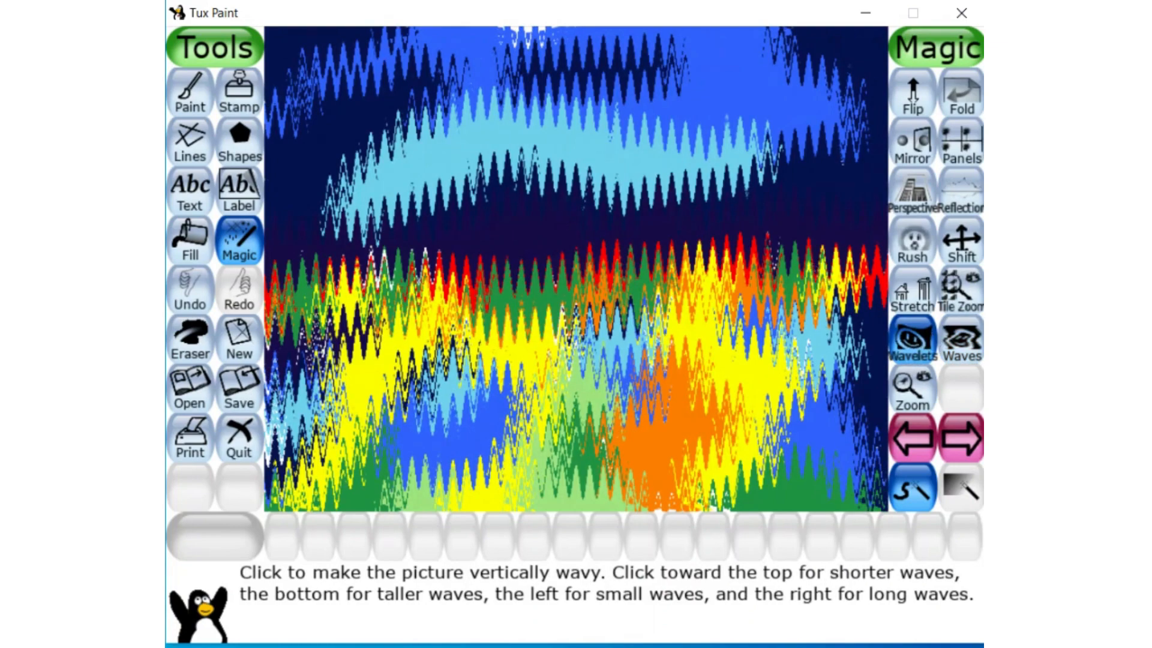
# Step: Alternate the Waves and Wavelets effects repeatedly over the picture, finishing with Waves, to break the colours into fine speckles
pyautogui.click(967, 347)
pyautogui.click(739, 306)
pyautogui.click(923, 355)
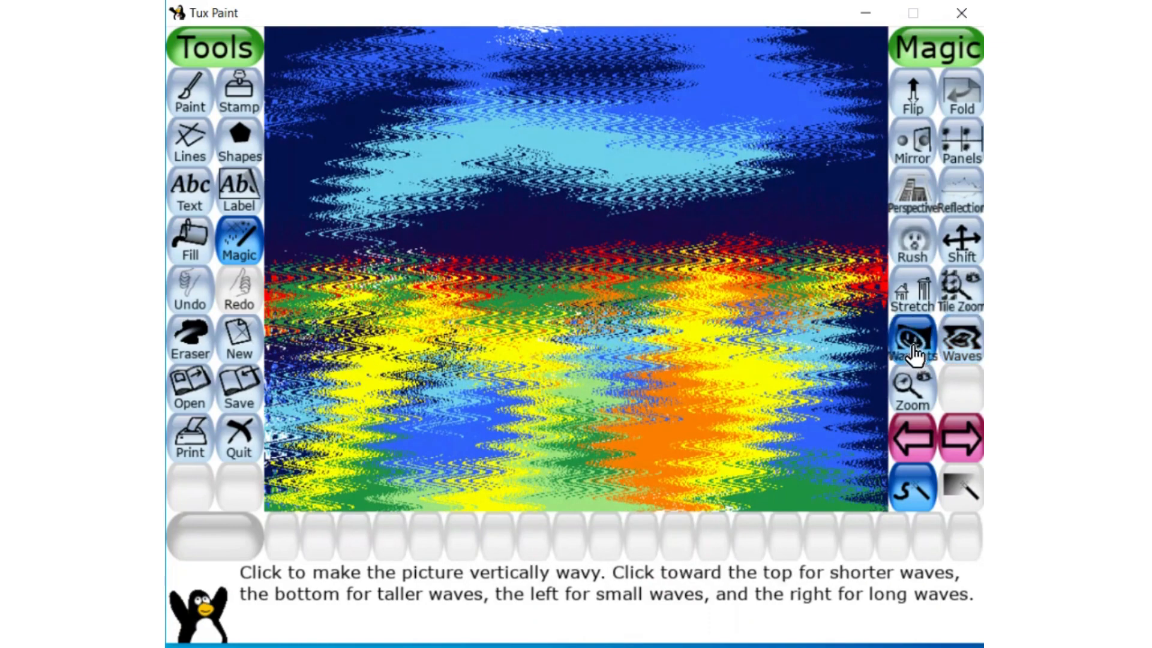
pyautogui.click(774, 316)
pyautogui.click(960, 345)
pyautogui.click(772, 314)
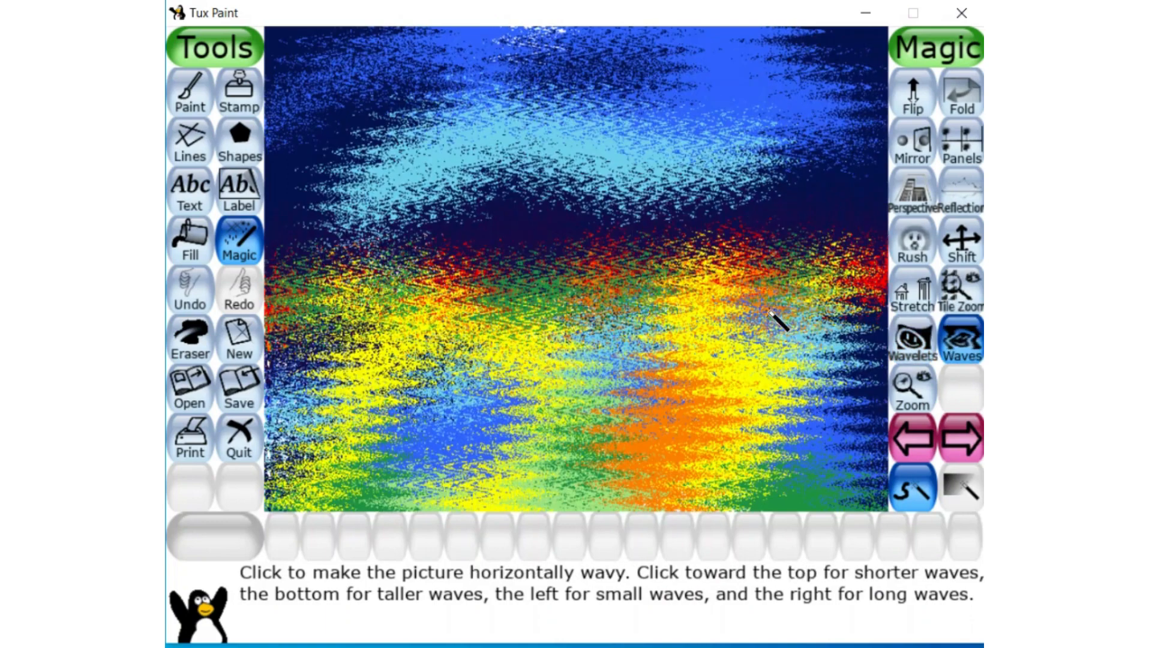
pyautogui.click(913, 342)
pyautogui.click(781, 324)
pyautogui.click(960, 347)
pyautogui.click(801, 344)
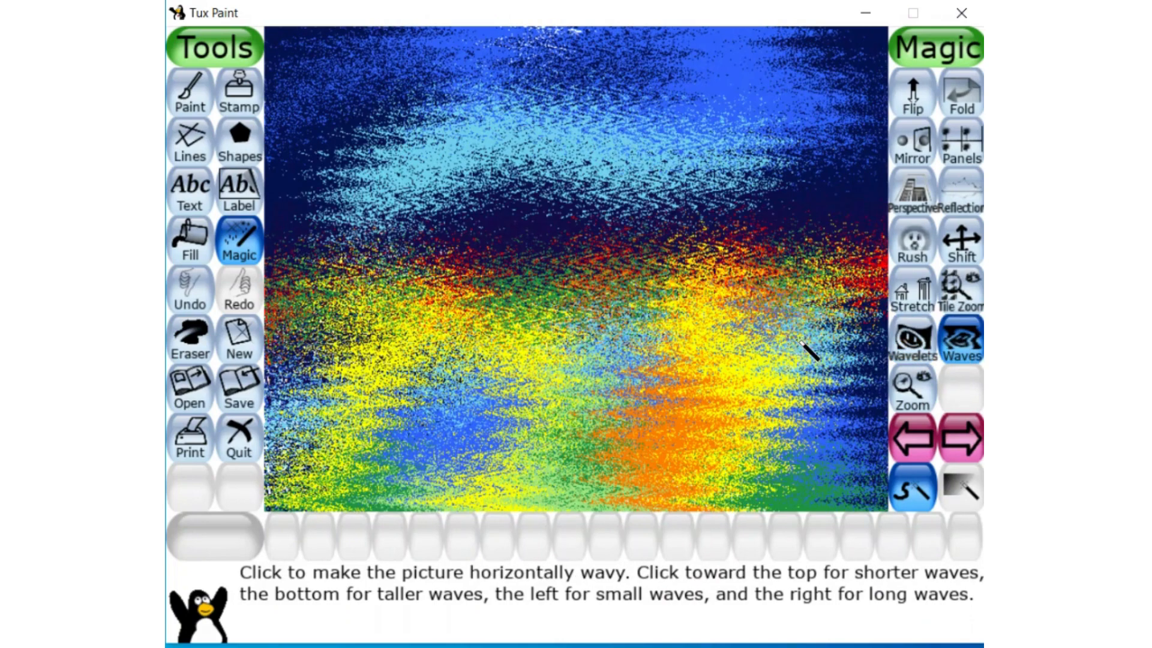
pyautogui.click(913, 351)
pyautogui.click(789, 331)
pyautogui.click(963, 347)
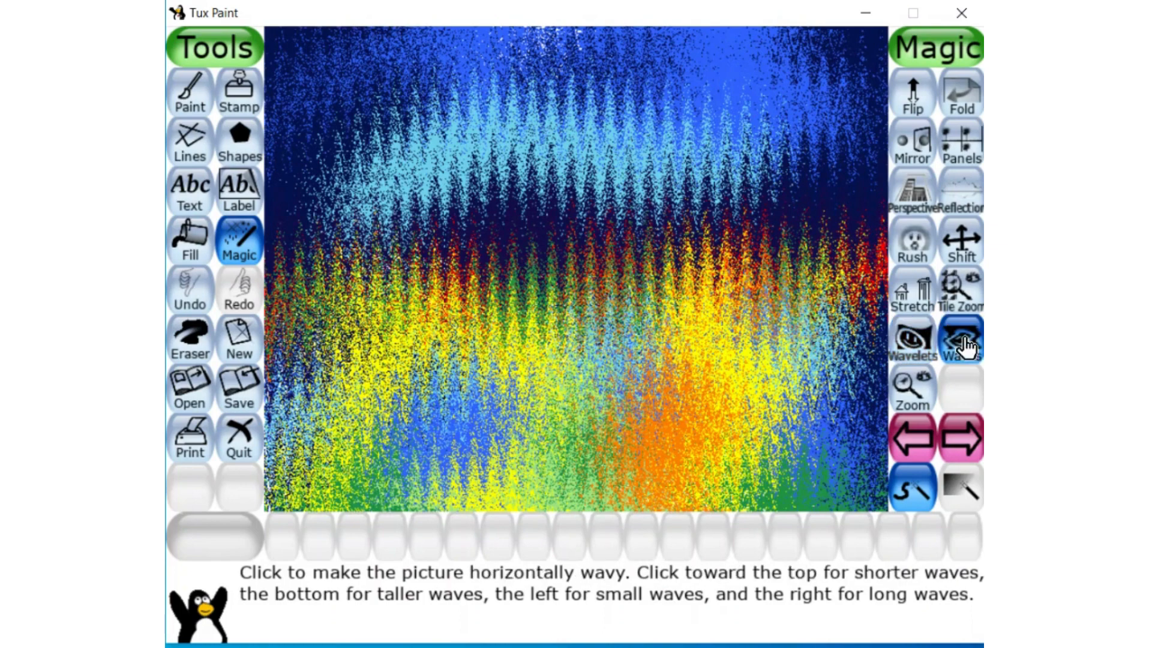
pyautogui.click(804, 327)
pyautogui.click(913, 347)
pyautogui.click(732, 332)
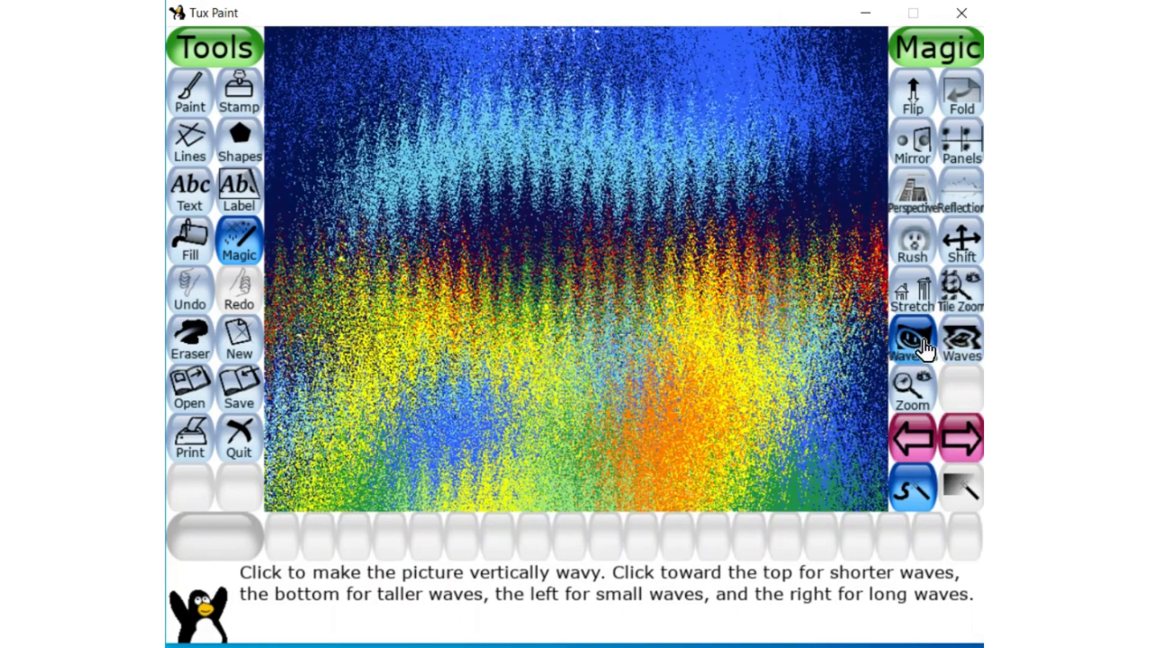
pyautogui.click(962, 348)
pyautogui.click(758, 324)
pyautogui.click(913, 346)
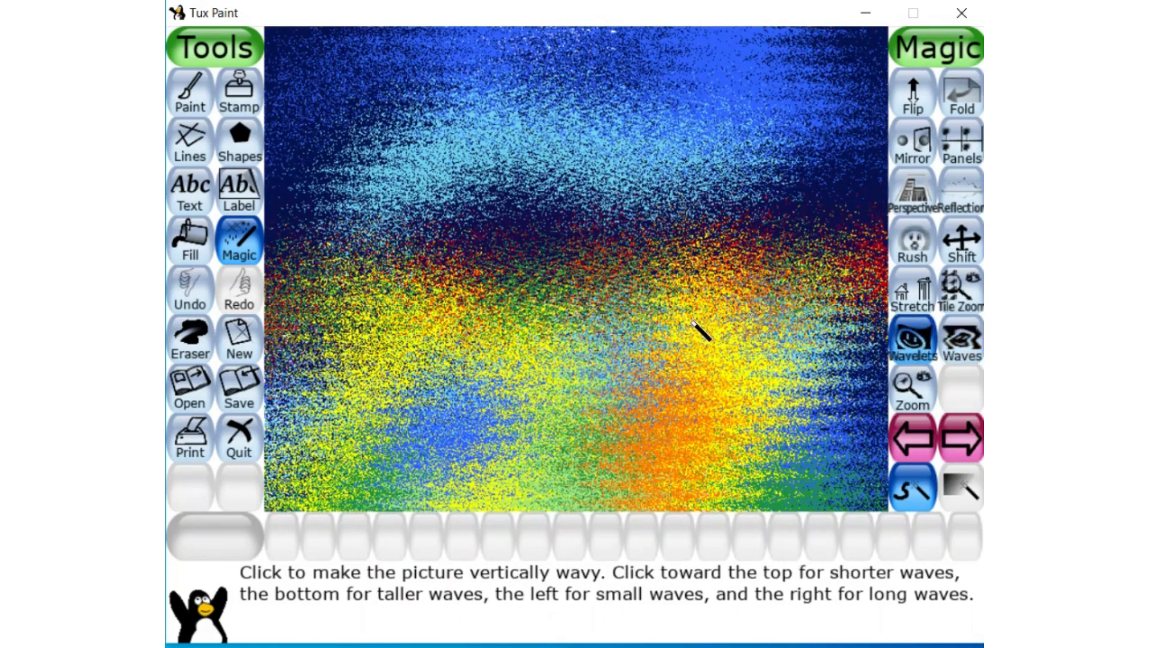
pyautogui.click(695, 325)
pyautogui.click(962, 348)
pyautogui.click(732, 330)
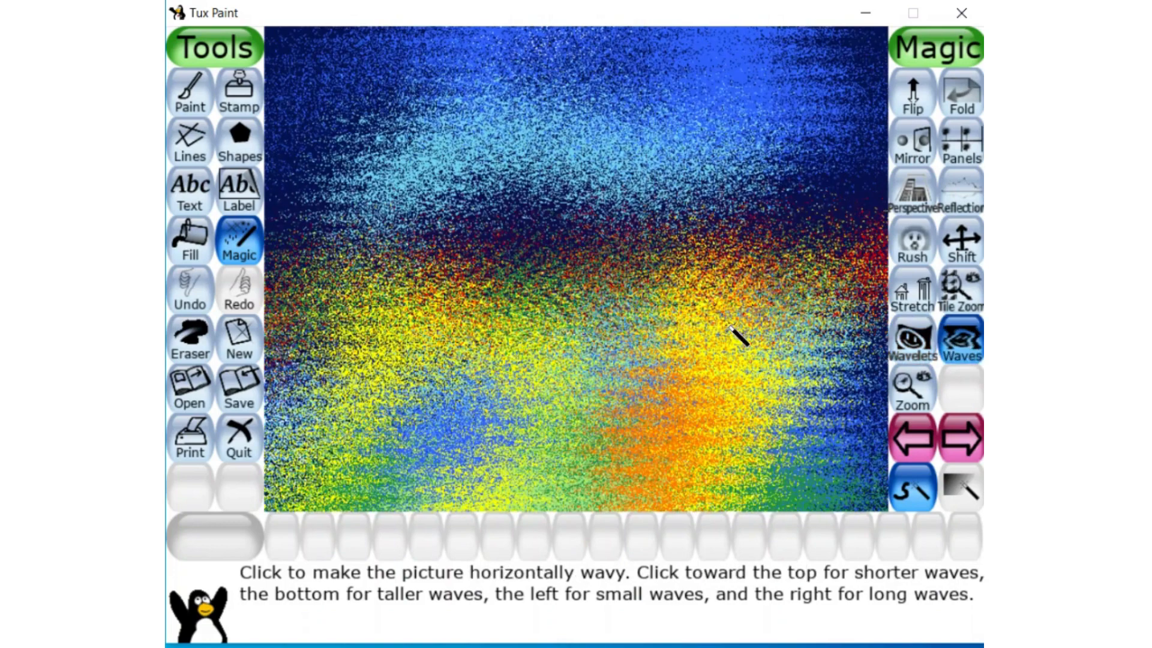
pyautogui.click(899, 350)
pyautogui.click(723, 334)
pyautogui.click(978, 345)
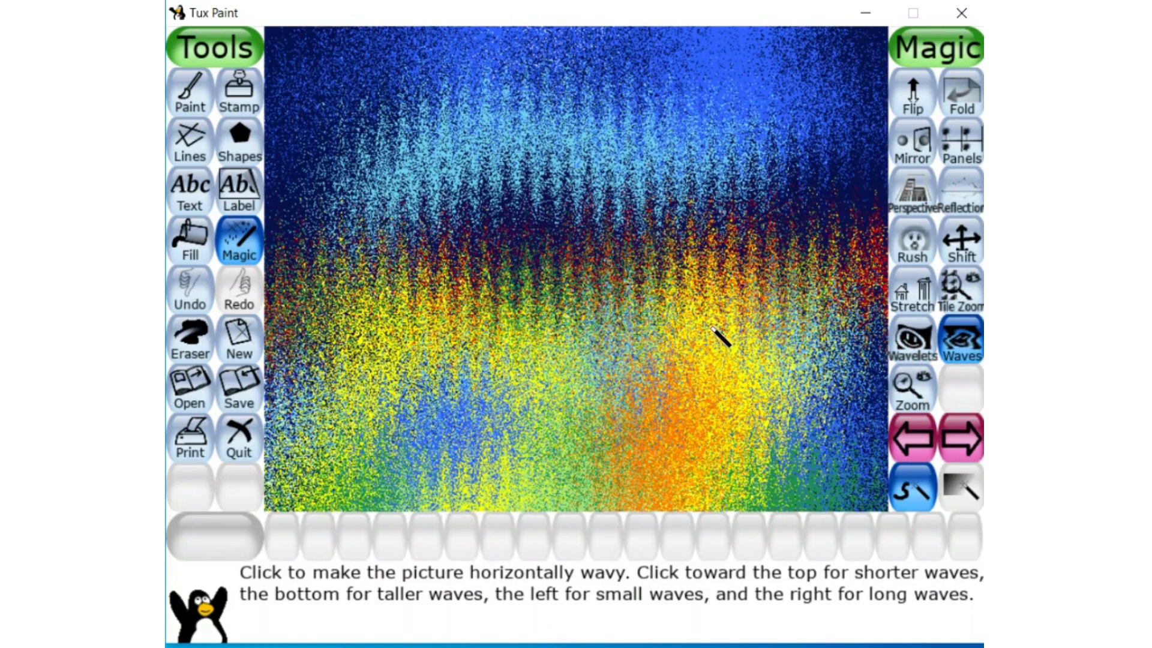
pyautogui.click(721, 334)
pyautogui.click(902, 347)
pyautogui.click(733, 343)
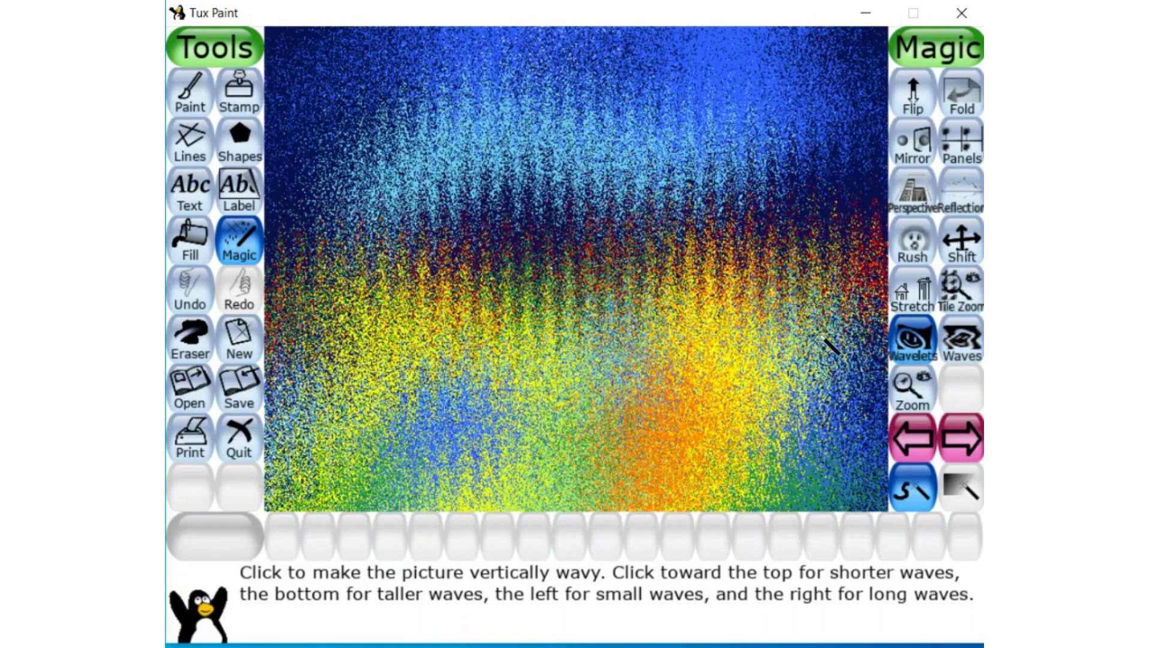
pyautogui.click(962, 345)
pyautogui.click(690, 330)
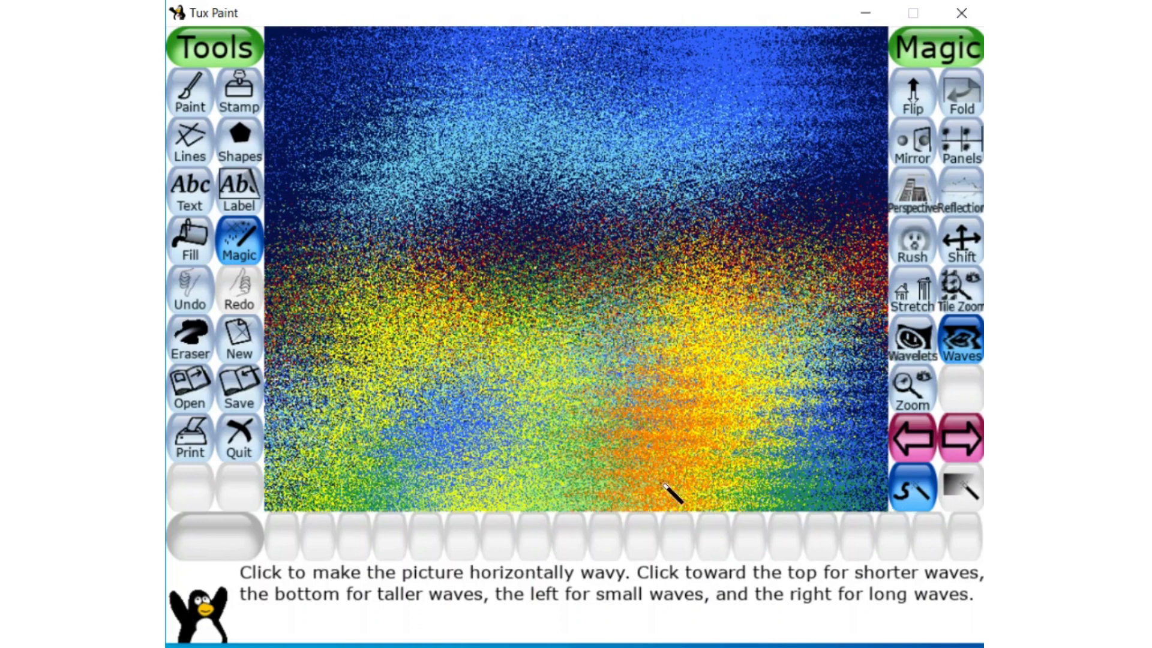
# Step: Smudge the speckles along the picture's top edge and across the upper-right sky with horizontal strokes, and save the picture
pyautogui.click(900, 447)
pyautogui.click(904, 445)
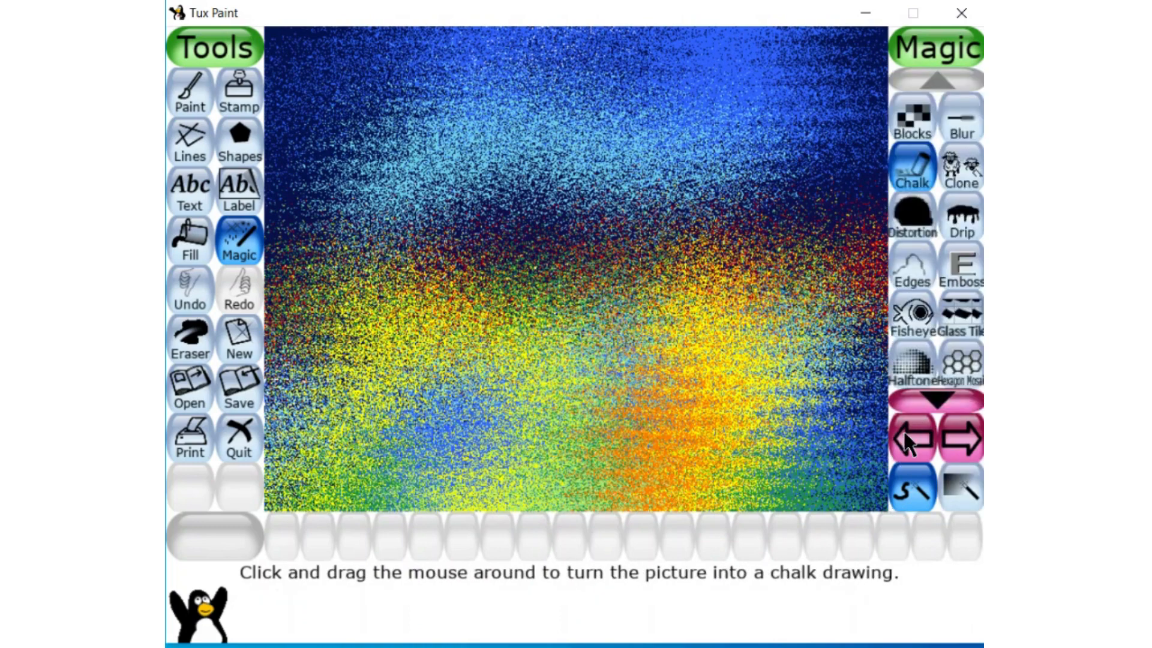
pyautogui.click(909, 445)
pyautogui.click(963, 438)
pyautogui.scroll(-5, 952, 396)
pyautogui.scroll(-2, 952, 395)
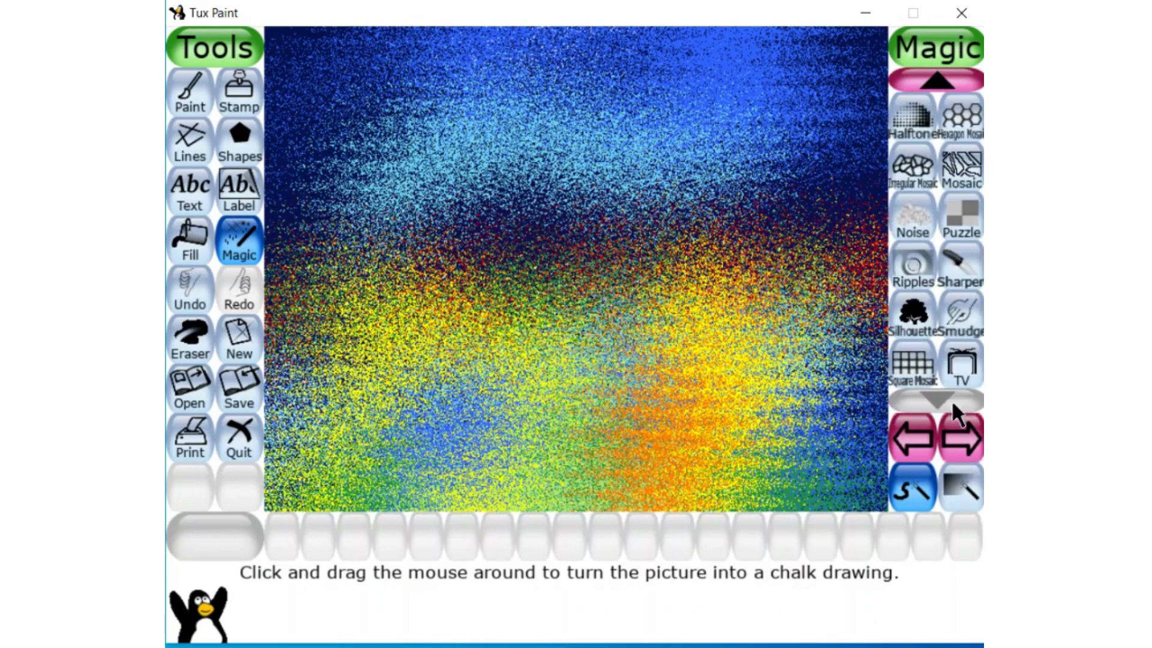
pyautogui.click(960, 318)
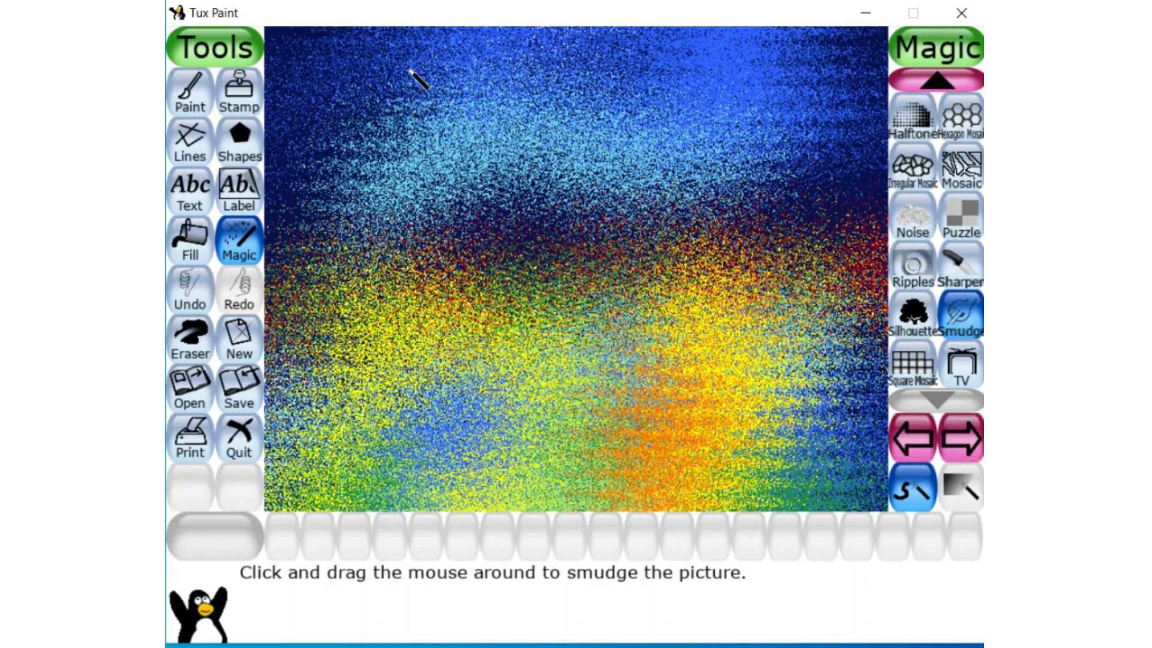
pyautogui.moveTo(277, 33)
pyautogui.mouseDown()
pyautogui.moveTo(763, 24)
pyautogui.moveTo(735, 48)
pyautogui.moveTo(714, 39)
pyautogui.moveTo(854, 30)
pyautogui.moveTo(723, 34)
pyautogui.moveTo(850, 44)
pyautogui.moveTo(669, 58)
pyautogui.moveTo(858, 46)
pyautogui.moveTo(643, 38)
pyautogui.moveTo(882, 36)
pyautogui.moveTo(703, 44)
pyautogui.mouseUp()
pyautogui.moveTo(894, 60)
pyautogui.mouseDown()
pyautogui.moveTo(783, 62)
pyautogui.moveTo(796, 74)
pyautogui.moveTo(653, 77)
pyautogui.mouseUp()
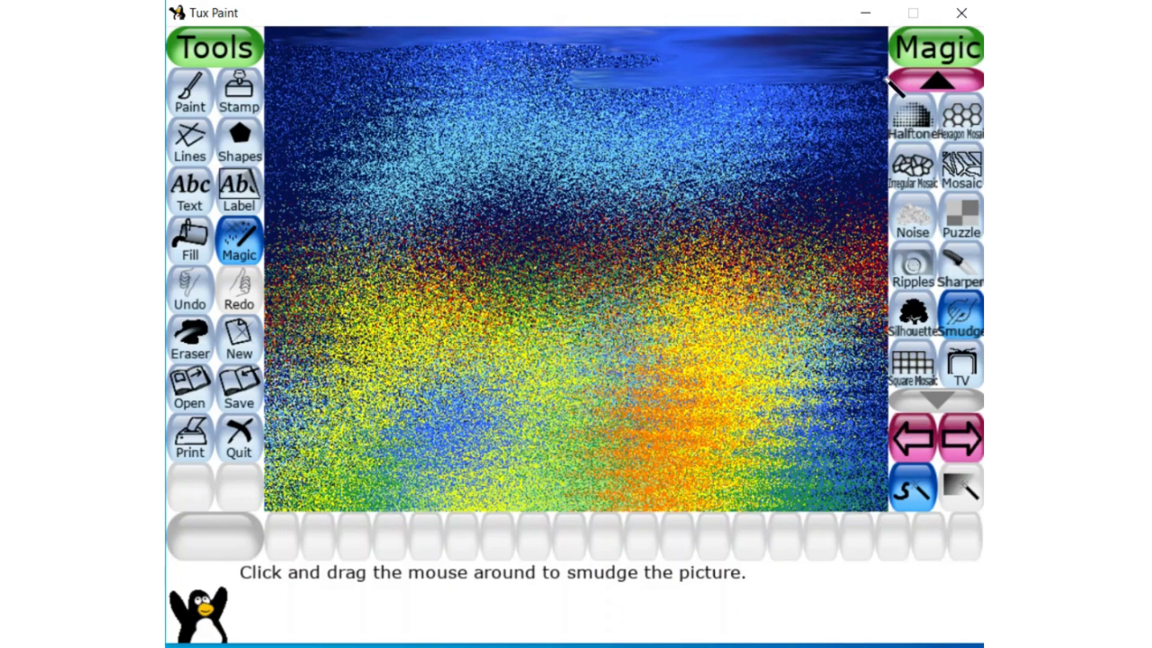
pyautogui.moveTo(886, 78)
pyautogui.mouseDown()
pyautogui.moveTo(862, 84)
pyautogui.moveTo(864, 99)
pyautogui.moveTo(884, 94)
pyautogui.moveTo(687, 91)
pyautogui.moveTo(851, 93)
pyautogui.moveTo(883, 107)
pyautogui.moveTo(682, 114)
pyautogui.moveTo(875, 123)
pyautogui.moveTo(752, 130)
pyautogui.moveTo(872, 133)
pyautogui.moveTo(663, 149)
pyautogui.mouseUp()
pyautogui.click(897, 157)
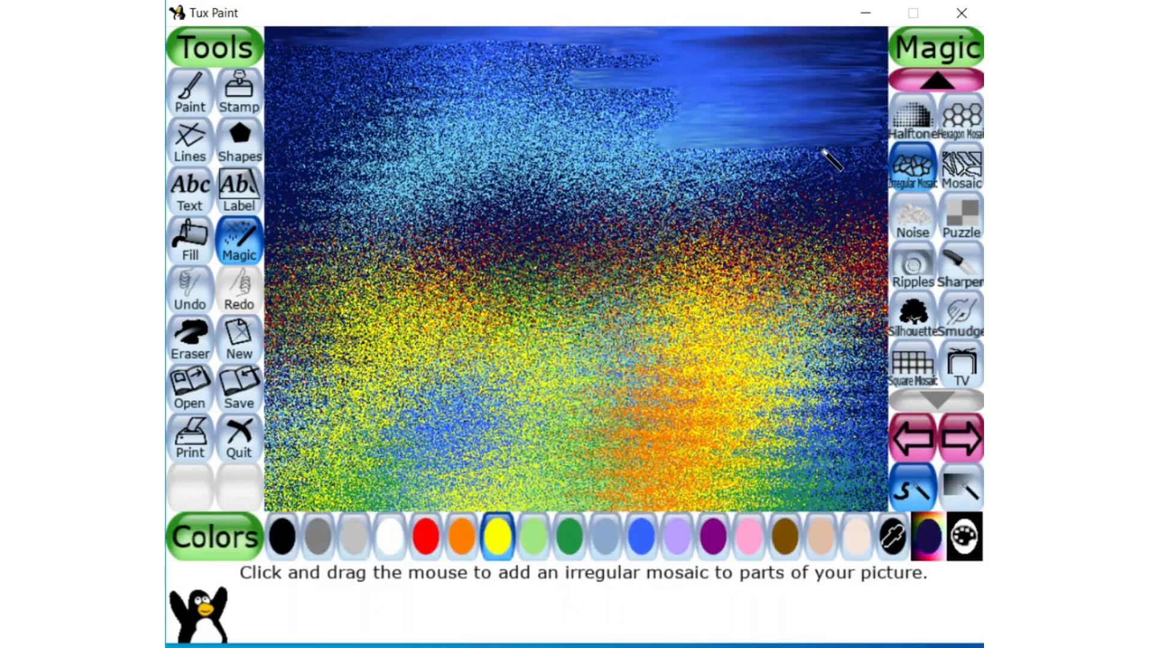
pyautogui.click(960, 312)
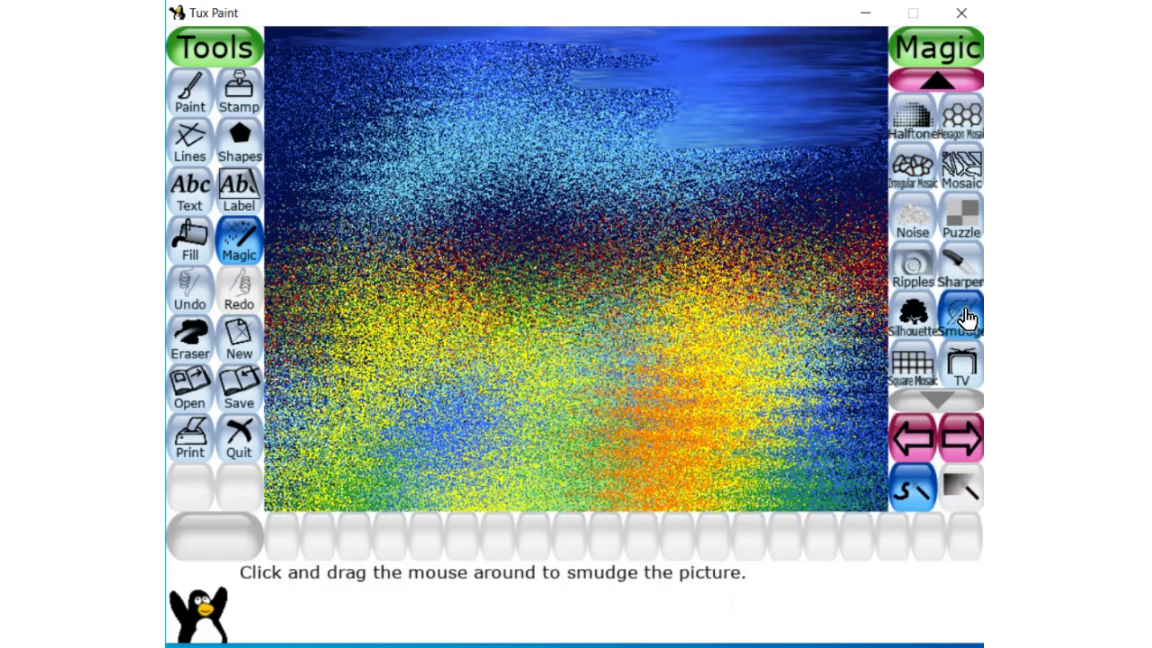
pyautogui.click(240, 391)
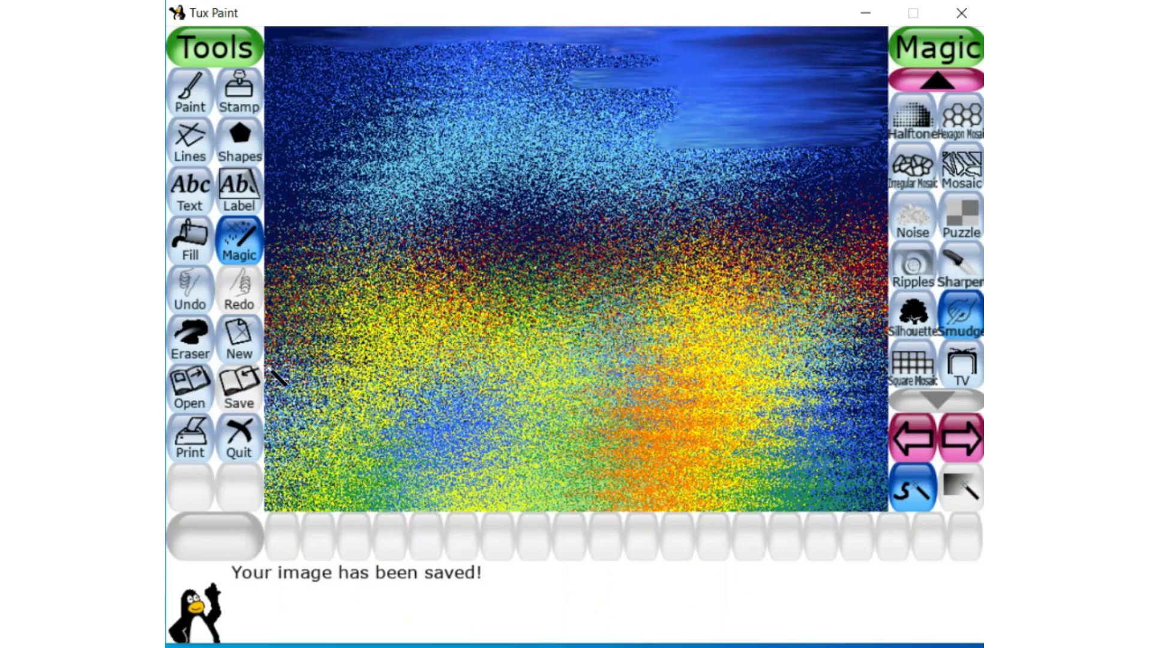
# Step: Smudge the right part of the sky down to the dark band and the upper-left sky from the picture's left edge
pyautogui.moveTo(882, 157)
pyautogui.mouseDown()
pyautogui.moveTo(794, 157)
pyautogui.moveTo(848, 163)
pyautogui.moveTo(761, 174)
pyautogui.moveTo(850, 183)
pyautogui.moveTo(627, 189)
pyautogui.mouseUp()
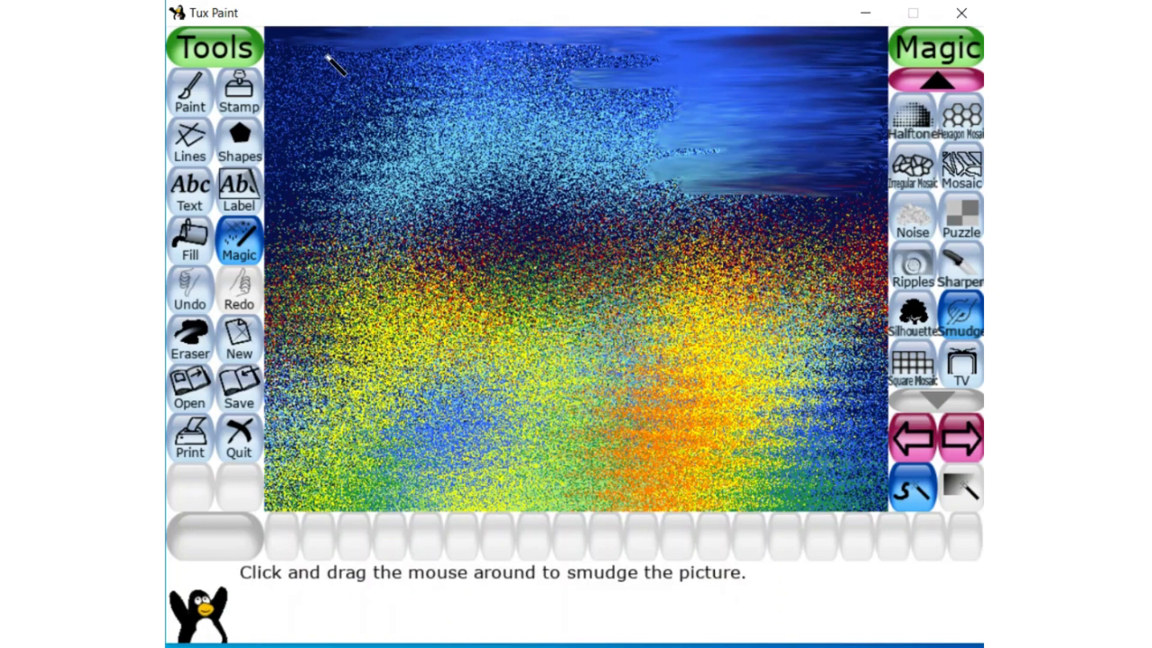
pyautogui.moveTo(276, 49); pyautogui.dragTo(550, 53)
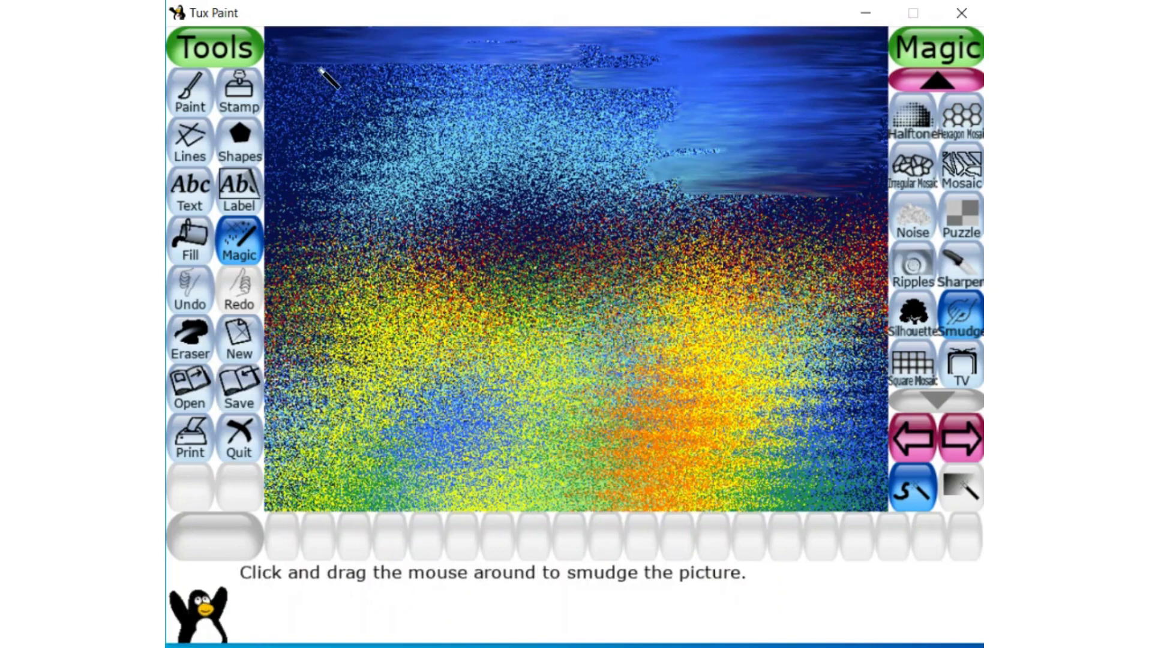
pyautogui.moveTo(282, 68)
pyautogui.mouseDown()
pyautogui.moveTo(528, 62)
pyautogui.moveTo(303, 92)
pyautogui.moveTo(651, 75)
pyautogui.moveTo(348, 98)
pyautogui.moveTo(657, 99)
pyautogui.moveTo(301, 119)
pyautogui.moveTo(612, 103)
pyautogui.mouseUp()
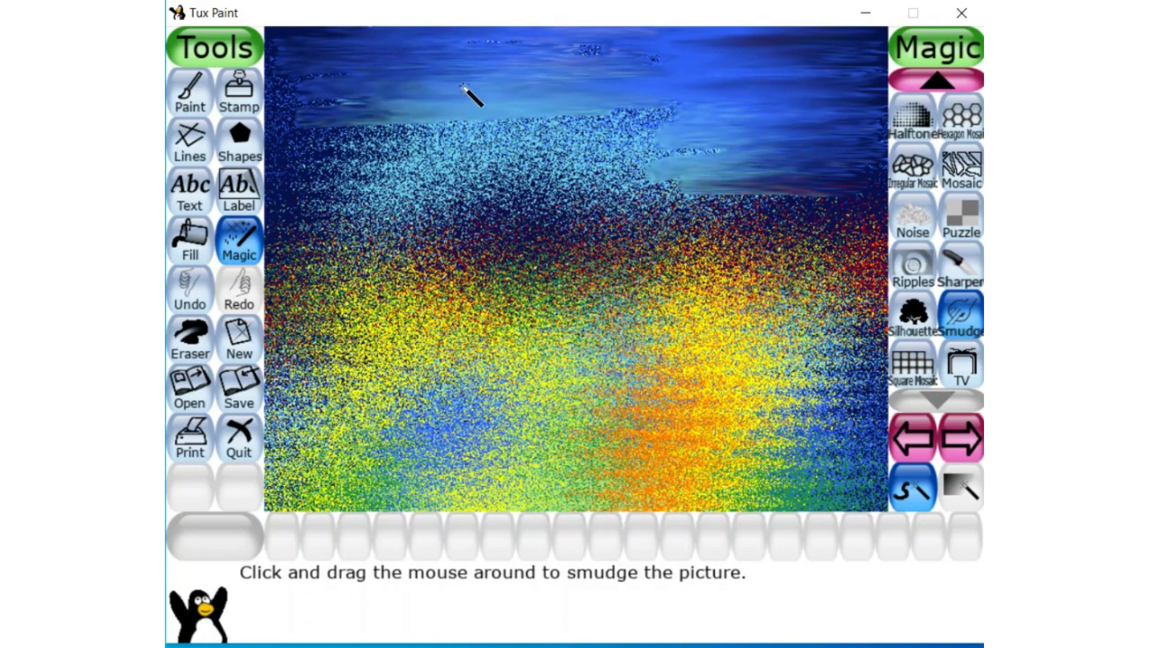
pyautogui.moveTo(775, 48)
pyautogui.mouseDown()
pyautogui.moveTo(483, 72)
pyautogui.moveTo(748, 77)
pyautogui.moveTo(430, 94)
pyautogui.mouseUp()
pyautogui.moveTo(694, 57)
pyautogui.mouseDown()
pyautogui.moveTo(365, 46)
pyautogui.moveTo(511, 53)
pyautogui.mouseUp()
pyautogui.moveTo(298, 36)
pyautogui.mouseDown()
pyautogui.moveTo(300, 63)
pyautogui.moveTo(283, 77)
pyautogui.moveTo(470, 69)
pyautogui.moveTo(536, 75)
pyautogui.moveTo(419, 77)
pyautogui.moveTo(588, 84)
pyautogui.moveTo(267, 110)
pyautogui.moveTo(327, 96)
pyautogui.moveTo(290, 81)
pyautogui.mouseUp()
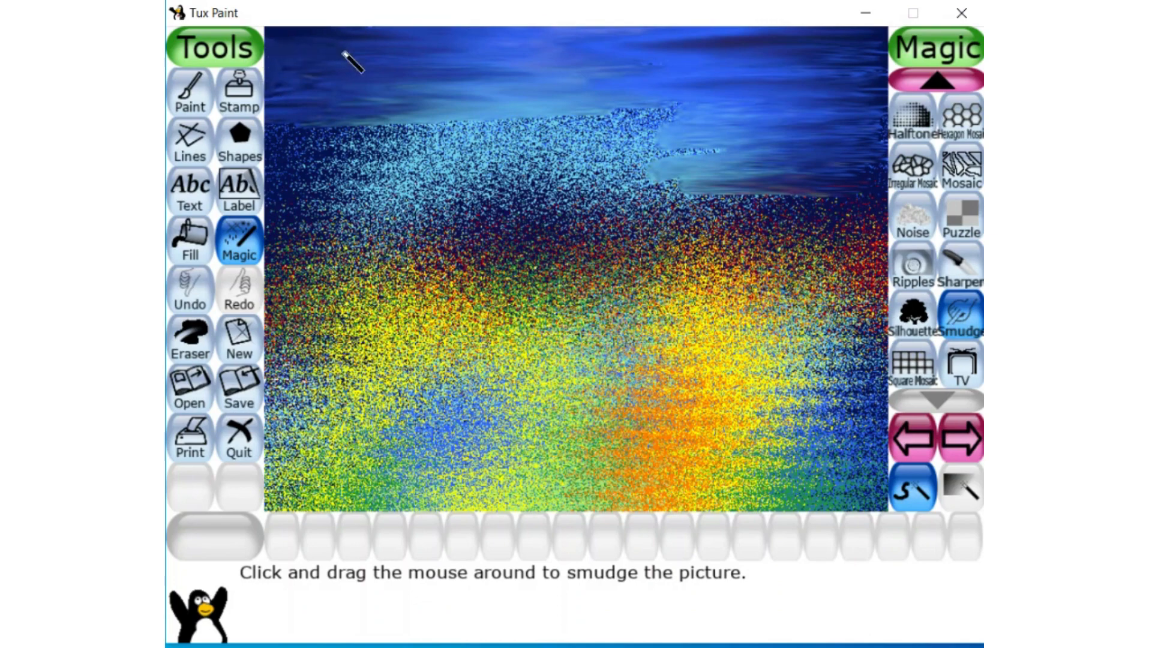
# Step: Smudge the remaining light-blue speckles in the left and middle sky down to the dark red band
pyautogui.click(238, 92)
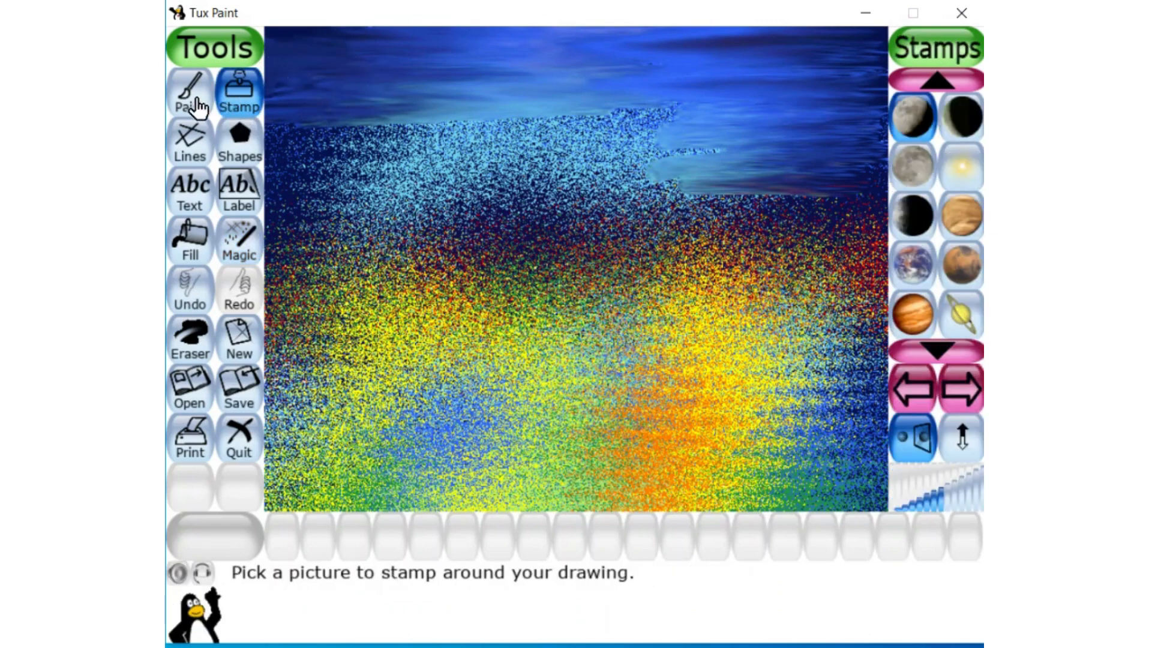
pyautogui.click(239, 238)
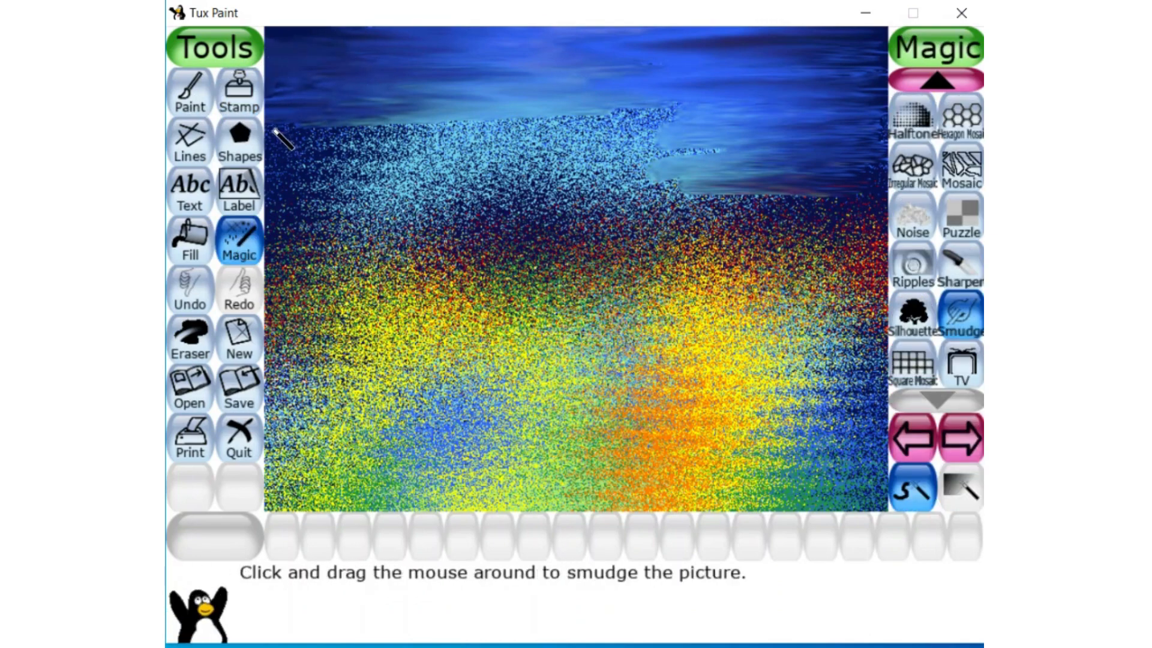
pyautogui.moveTo(277, 128)
pyautogui.mouseDown()
pyautogui.moveTo(442, 136)
pyautogui.moveTo(326, 138)
pyautogui.moveTo(296, 119)
pyautogui.moveTo(497, 124)
pyautogui.mouseUp()
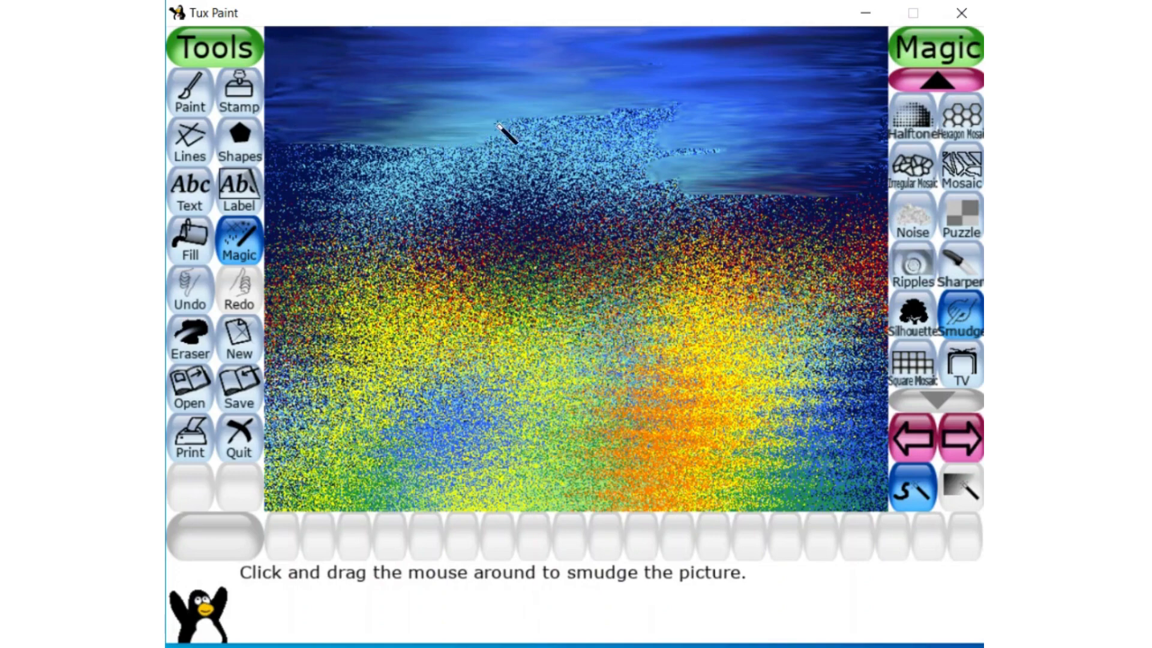
pyautogui.moveTo(279, 142)
pyautogui.mouseDown()
pyautogui.moveTo(485, 143)
pyautogui.moveTo(279, 151)
pyautogui.moveTo(454, 145)
pyautogui.mouseUp()
pyautogui.moveTo(310, 168)
pyautogui.mouseDown()
pyautogui.moveTo(618, 153)
pyautogui.moveTo(500, 153)
pyautogui.moveTo(697, 134)
pyautogui.moveTo(500, 153)
pyautogui.moveTo(504, 139)
pyautogui.moveTo(681, 128)
pyautogui.moveTo(462, 131)
pyautogui.moveTo(753, 114)
pyautogui.moveTo(491, 125)
pyautogui.moveTo(646, 109)
pyautogui.moveTo(791, 110)
pyautogui.moveTo(519, 150)
pyautogui.moveTo(788, 148)
pyautogui.moveTo(441, 181)
pyautogui.moveTo(618, 167)
pyautogui.moveTo(743, 175)
pyautogui.moveTo(453, 200)
pyautogui.mouseUp()
pyautogui.moveTo(338, 173); pyautogui.dragTo(446, 179)
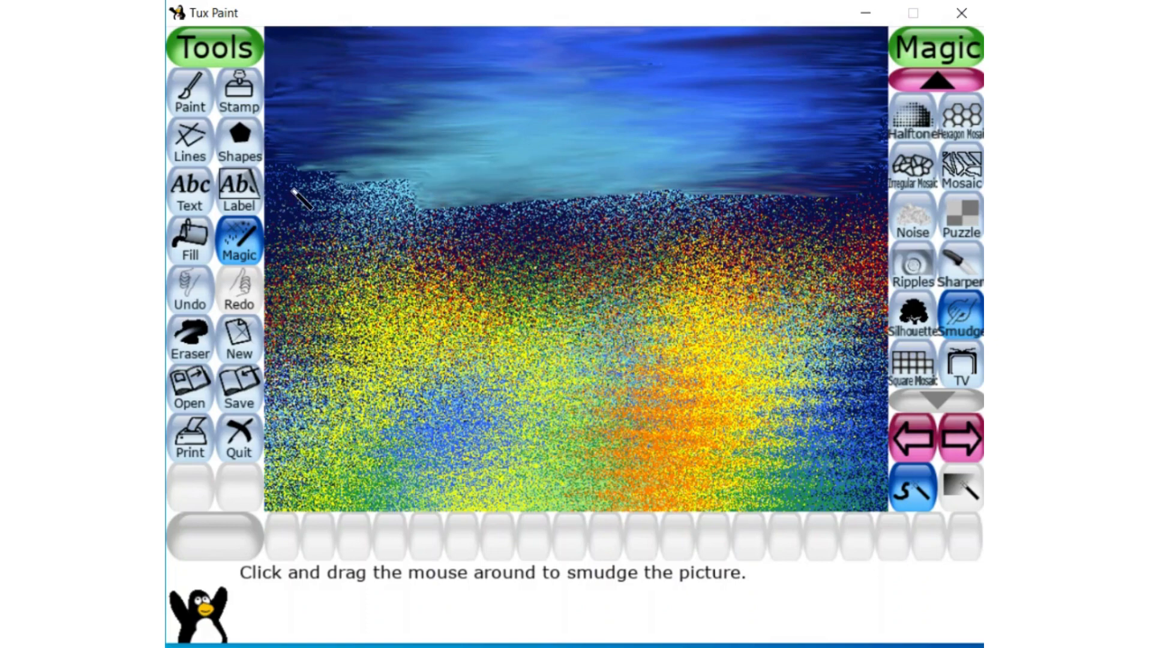
pyautogui.moveTo(293, 191)
pyautogui.mouseDown()
pyautogui.moveTo(390, 191)
pyautogui.moveTo(312, 206)
pyautogui.moveTo(391, 213)
pyautogui.moveTo(280, 228)
pyautogui.moveTo(349, 222)
pyautogui.moveTo(275, 219)
pyautogui.moveTo(319, 211)
pyautogui.mouseUp()
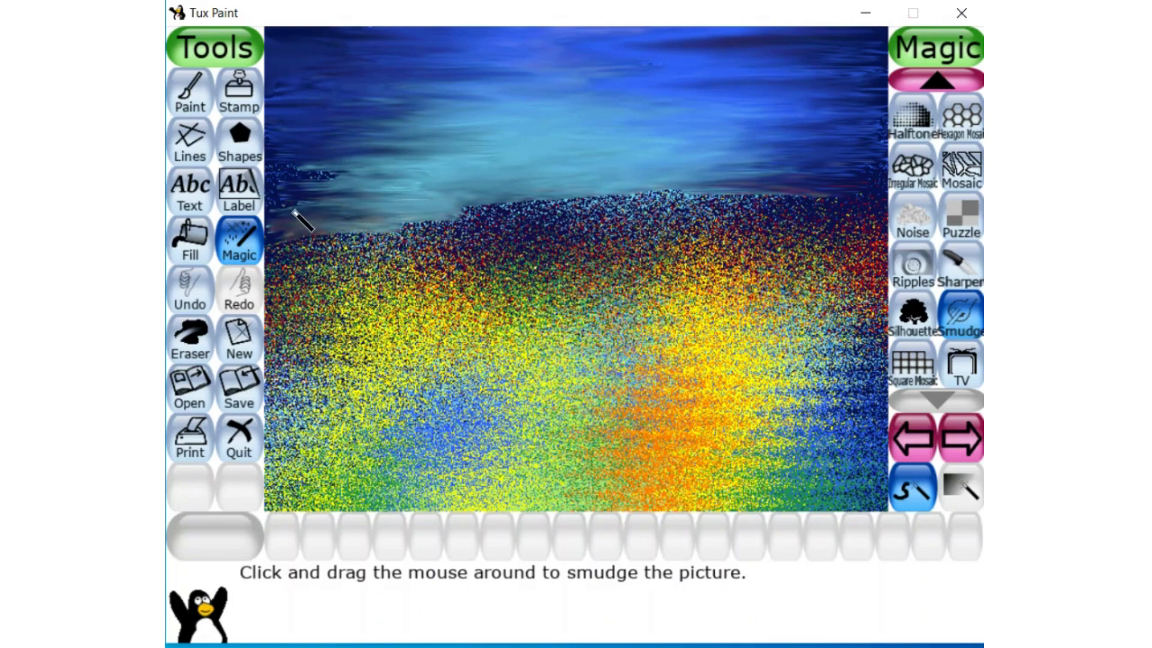
pyautogui.moveTo(271, 176); pyautogui.dragTo(406, 155)
pyautogui.moveTo(285, 182)
pyautogui.mouseDown()
pyautogui.moveTo(396, 164)
pyautogui.moveTo(281, 194)
pyautogui.moveTo(311, 202)
pyautogui.moveTo(277, 204)
pyautogui.moveTo(324, 200)
pyautogui.moveTo(302, 209)
pyautogui.mouseUp()
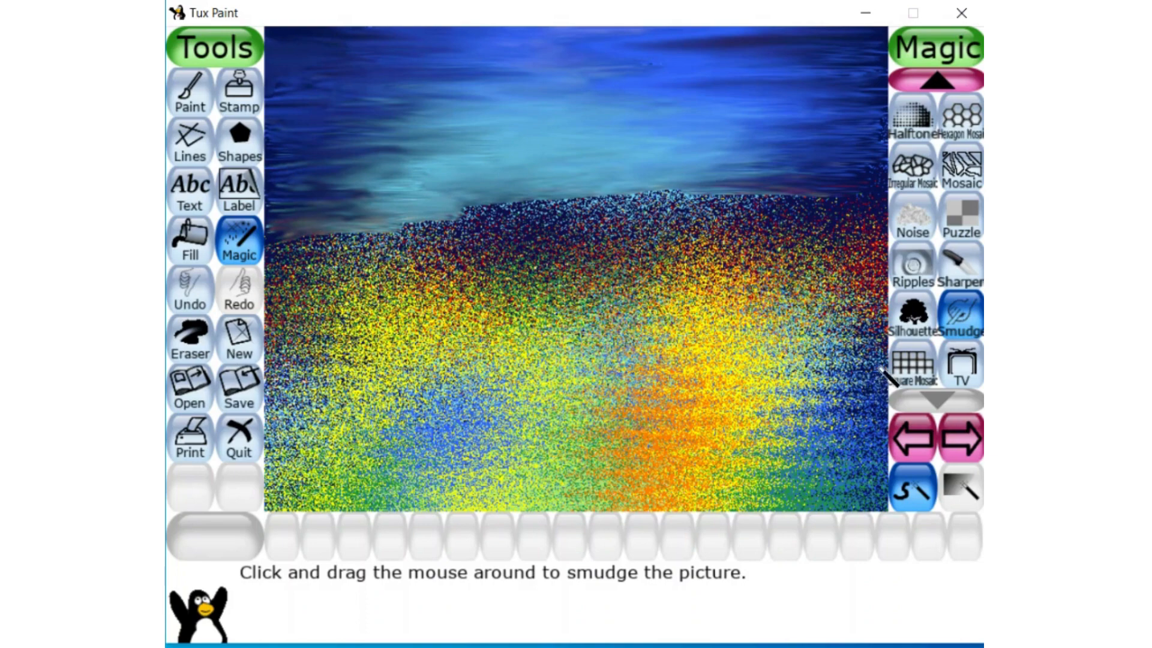
# Step: Smudge the dark red band and the yellow, orange and blue lower half into horizontal streaks, working from the right side leftwards
pyautogui.moveTo(882, 369)
pyautogui.mouseDown()
pyautogui.moveTo(844, 357)
pyautogui.moveTo(874, 353)
pyautogui.moveTo(812, 353)
pyautogui.moveTo(863, 356)
pyautogui.moveTo(807, 383)
pyautogui.moveTo(860, 391)
pyautogui.moveTo(779, 401)
pyautogui.moveTo(875, 404)
pyautogui.moveTo(864, 390)
pyautogui.moveTo(874, 379)
pyautogui.moveTo(846, 401)
pyautogui.moveTo(882, 411)
pyautogui.moveTo(826, 423)
pyautogui.moveTo(884, 430)
pyautogui.moveTo(859, 481)
pyautogui.moveTo(883, 502)
pyautogui.moveTo(758, 505)
pyautogui.moveTo(715, 489)
pyautogui.moveTo(724, 496)
pyautogui.moveTo(706, 500)
pyautogui.moveTo(777, 509)
pyautogui.moveTo(856, 484)
pyautogui.moveTo(696, 480)
pyautogui.moveTo(825, 447)
pyautogui.moveTo(758, 428)
pyautogui.moveTo(771, 409)
pyautogui.moveTo(686, 411)
pyautogui.moveTo(750, 365)
pyautogui.moveTo(665, 363)
pyautogui.moveTo(863, 333)
pyautogui.moveTo(799, 322)
pyautogui.moveTo(658, 339)
pyautogui.moveTo(861, 301)
pyautogui.moveTo(794, 281)
pyautogui.moveTo(810, 305)
pyautogui.moveTo(784, 302)
pyautogui.moveTo(871, 295)
pyautogui.moveTo(712, 294)
pyautogui.moveTo(873, 287)
pyautogui.moveTo(760, 272)
pyautogui.moveTo(865, 246)
pyautogui.moveTo(680, 252)
pyautogui.moveTo(887, 232)
pyautogui.moveTo(740, 232)
pyautogui.moveTo(866, 221)
pyautogui.mouseUp()
pyautogui.moveTo(745, 210)
pyautogui.mouseDown()
pyautogui.moveTo(857, 219)
pyautogui.moveTo(759, 209)
pyautogui.moveTo(854, 205)
pyautogui.moveTo(703, 189)
pyautogui.mouseUp()
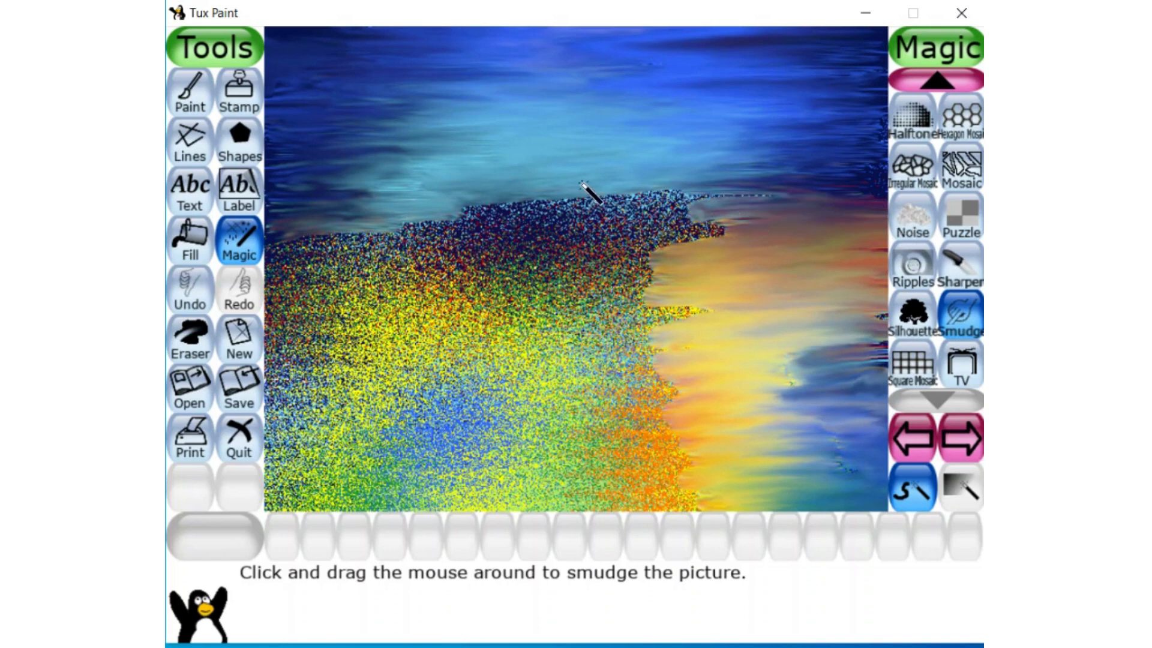
pyautogui.moveTo(583, 183); pyautogui.dragTo(761, 180)
pyautogui.moveTo(575, 224); pyautogui.dragTo(641, 219)
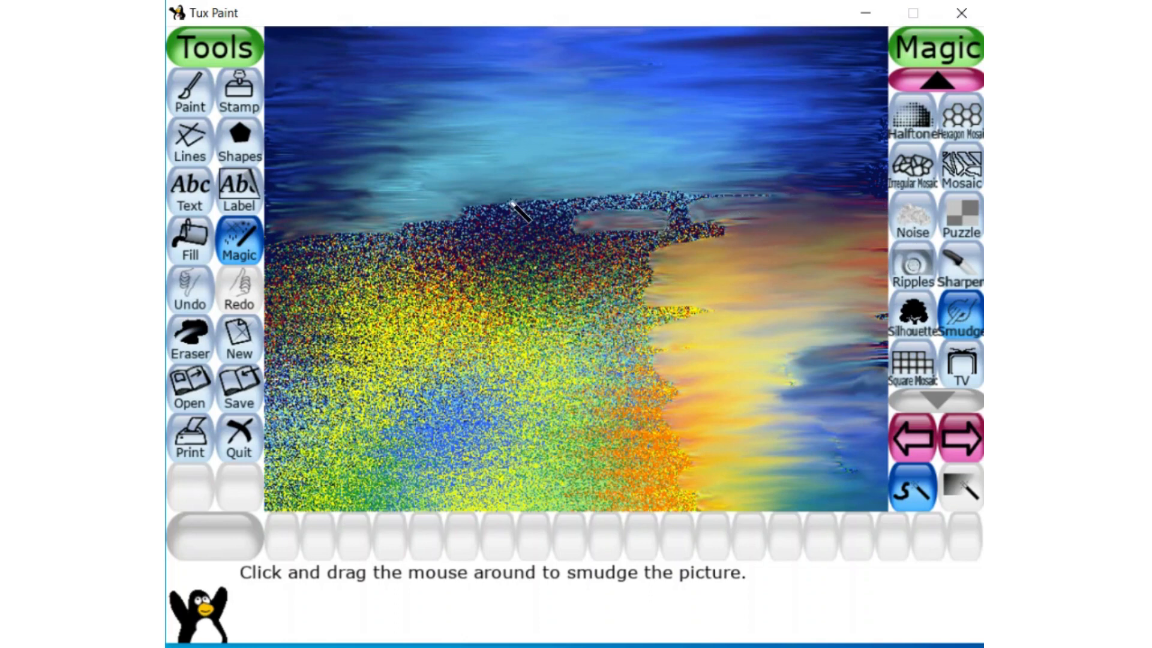
pyautogui.moveTo(507, 235); pyautogui.dragTo(613, 231)
pyautogui.moveTo(527, 234)
pyautogui.mouseDown()
pyautogui.moveTo(713, 228)
pyautogui.moveTo(484, 226)
pyautogui.moveTo(753, 237)
pyautogui.moveTo(497, 245)
pyautogui.mouseUp()
pyautogui.moveTo(631, 255)
pyautogui.mouseDown()
pyautogui.moveTo(473, 262)
pyautogui.moveTo(683, 257)
pyautogui.moveTo(522, 229)
pyautogui.moveTo(711, 218)
pyautogui.moveTo(498, 230)
pyautogui.moveTo(705, 207)
pyautogui.moveTo(597, 208)
pyautogui.moveTo(466, 252)
pyautogui.moveTo(396, 239)
pyautogui.moveTo(512, 238)
pyautogui.moveTo(345, 236)
pyautogui.moveTo(432, 217)
pyautogui.moveTo(270, 245)
pyautogui.moveTo(486, 257)
pyautogui.moveTo(455, 259)
pyautogui.mouseUp()
pyautogui.moveTo(281, 269)
pyautogui.mouseDown()
pyautogui.moveTo(398, 267)
pyautogui.moveTo(296, 278)
pyautogui.moveTo(289, 295)
pyautogui.moveTo(360, 312)
pyautogui.moveTo(336, 340)
pyautogui.moveTo(281, 361)
pyautogui.moveTo(352, 377)
pyautogui.moveTo(283, 391)
pyautogui.moveTo(358, 393)
pyautogui.moveTo(267, 409)
pyautogui.moveTo(325, 408)
pyautogui.moveTo(342, 422)
pyautogui.moveTo(286, 465)
pyautogui.moveTo(321, 458)
pyautogui.moveTo(296, 487)
pyautogui.moveTo(331, 484)
pyautogui.moveTo(276, 509)
pyautogui.moveTo(731, 496)
pyautogui.moveTo(510, 490)
pyautogui.moveTo(740, 475)
pyautogui.moveTo(365, 474)
pyautogui.moveTo(688, 469)
pyautogui.moveTo(474, 460)
pyautogui.moveTo(713, 447)
pyautogui.moveTo(675, 429)
pyautogui.moveTo(375, 453)
pyautogui.moveTo(362, 466)
pyautogui.moveTo(278, 478)
pyautogui.moveTo(320, 498)
pyautogui.moveTo(431, 484)
pyautogui.moveTo(381, 462)
pyautogui.moveTo(316, 462)
pyautogui.moveTo(310, 433)
pyautogui.moveTo(367, 420)
pyautogui.moveTo(669, 409)
pyautogui.moveTo(451, 399)
pyautogui.moveTo(679, 370)
pyautogui.moveTo(564, 386)
pyautogui.moveTo(696, 396)
pyautogui.moveTo(713, 372)
pyautogui.moveTo(533, 365)
pyautogui.moveTo(348, 420)
pyautogui.moveTo(366, 385)
pyautogui.moveTo(460, 360)
pyautogui.moveTo(738, 321)
pyautogui.moveTo(546, 309)
pyautogui.mouseUp()
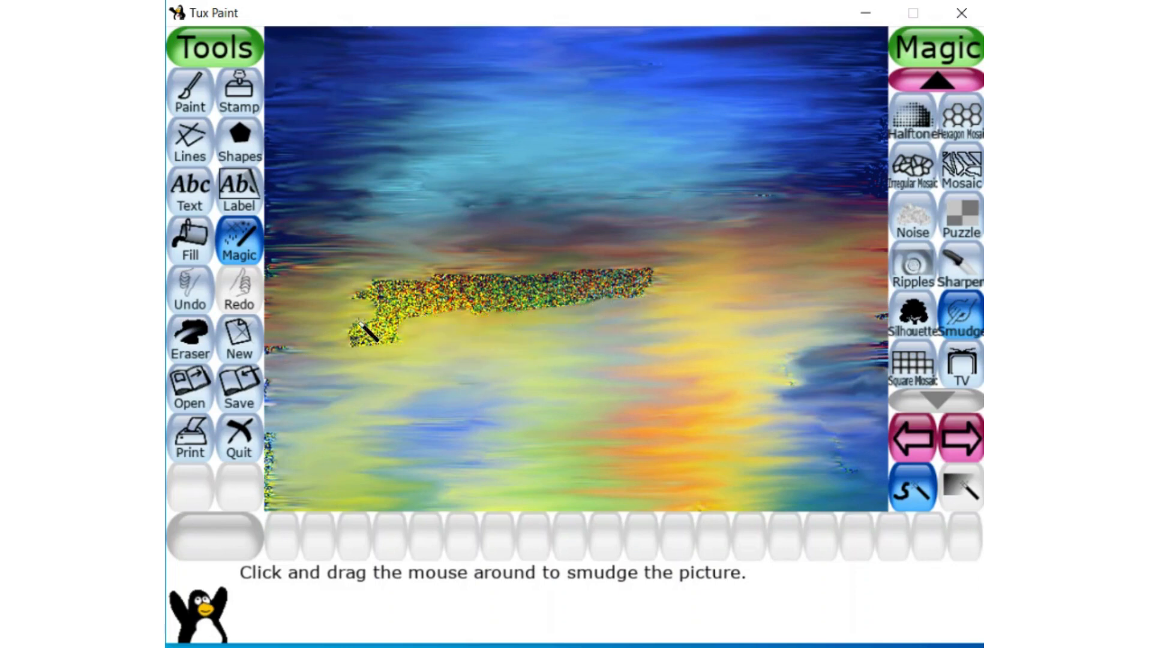
pyautogui.moveTo(360, 322)
pyautogui.mouseDown()
pyautogui.moveTo(416, 324)
pyautogui.moveTo(312, 346)
pyautogui.moveTo(780, 273)
pyautogui.moveTo(406, 309)
pyautogui.moveTo(636, 285)
pyautogui.moveTo(614, 274)
pyautogui.moveTo(347, 284)
pyautogui.moveTo(697, 262)
pyautogui.mouseUp()
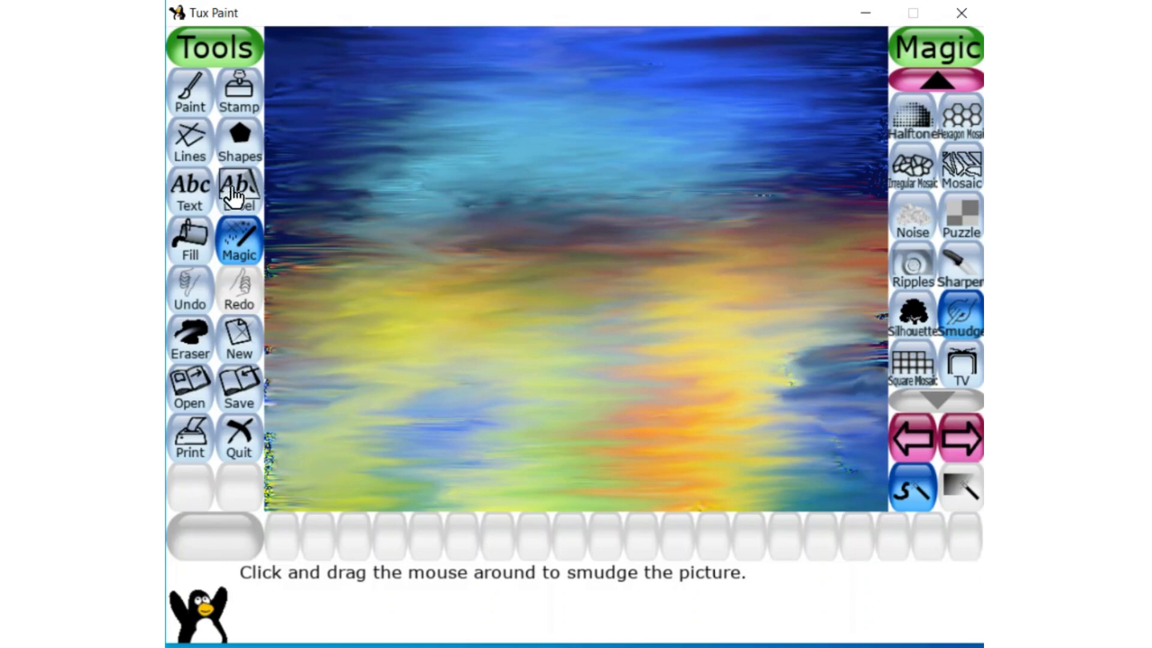
# Step: Paint a dark indigo horizon line across the picture's full width beneath the sky with the medium-small round brush, thickening its right end
pyautogui.click(190, 105)
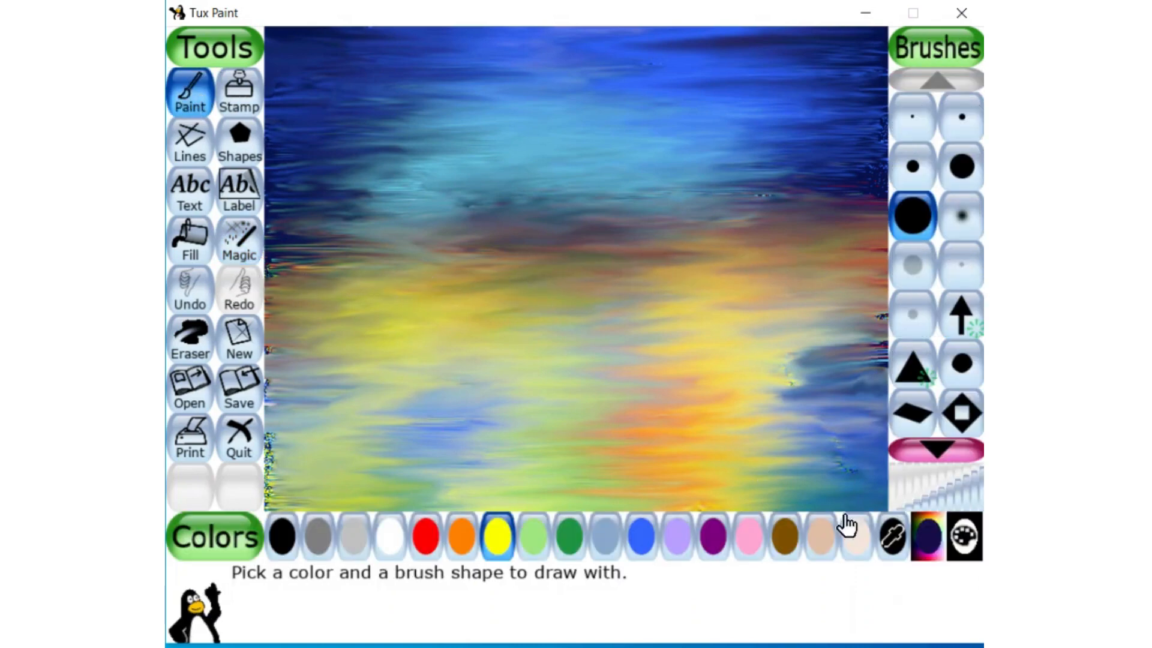
pyautogui.click(928, 536)
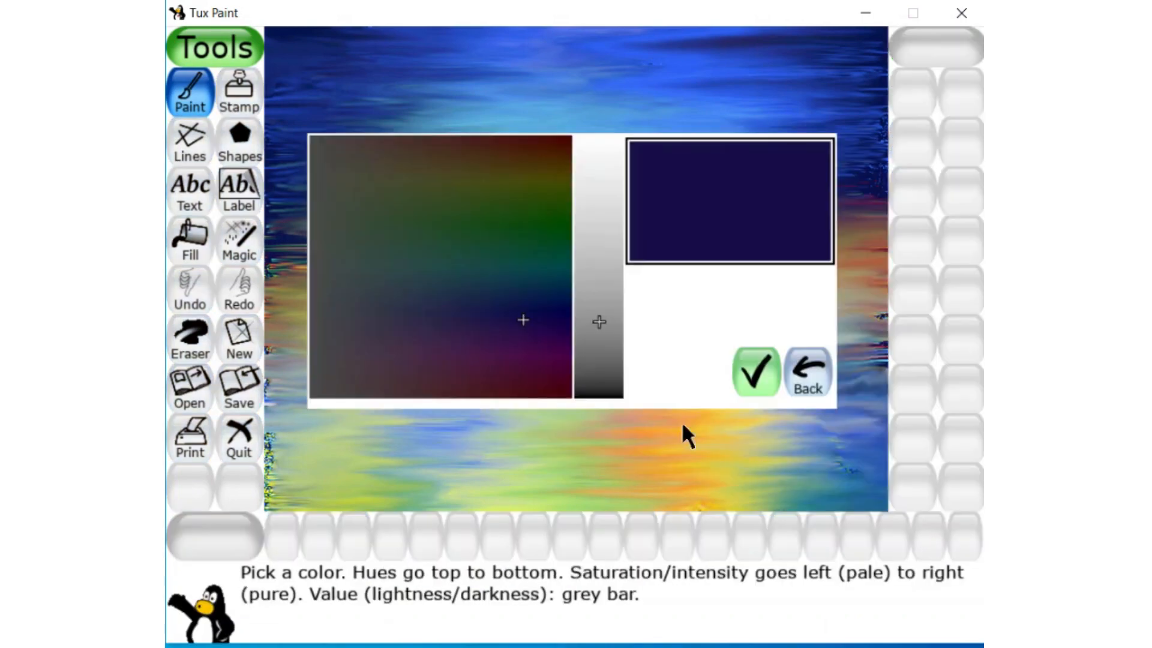
pyautogui.click(757, 372)
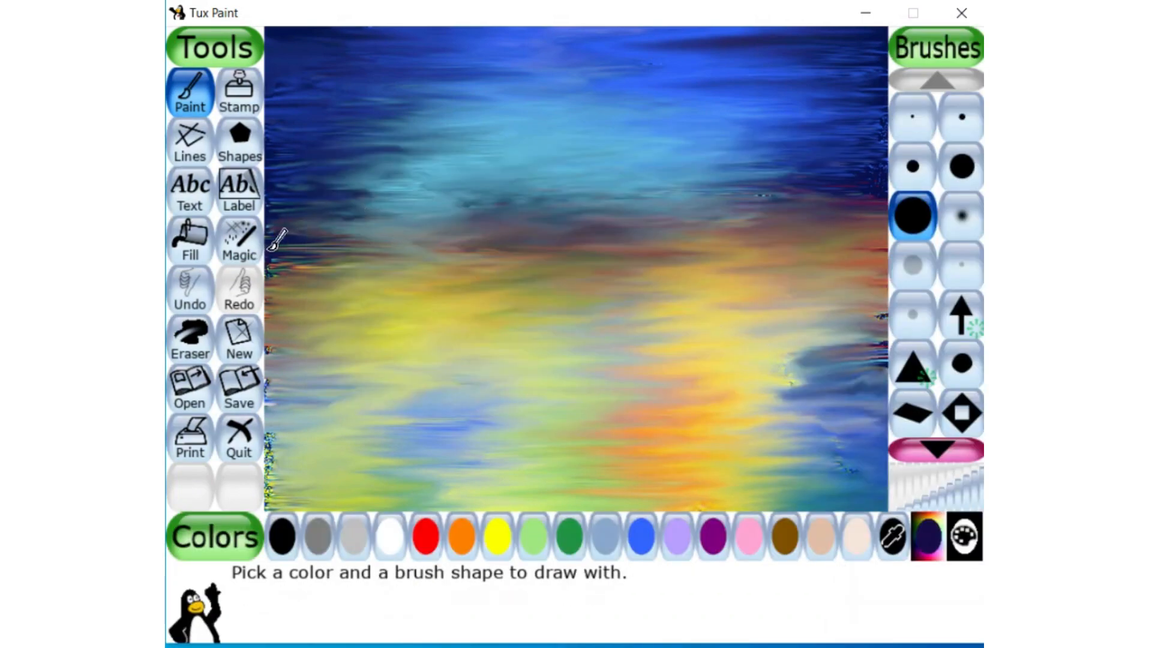
pyautogui.click(914, 165)
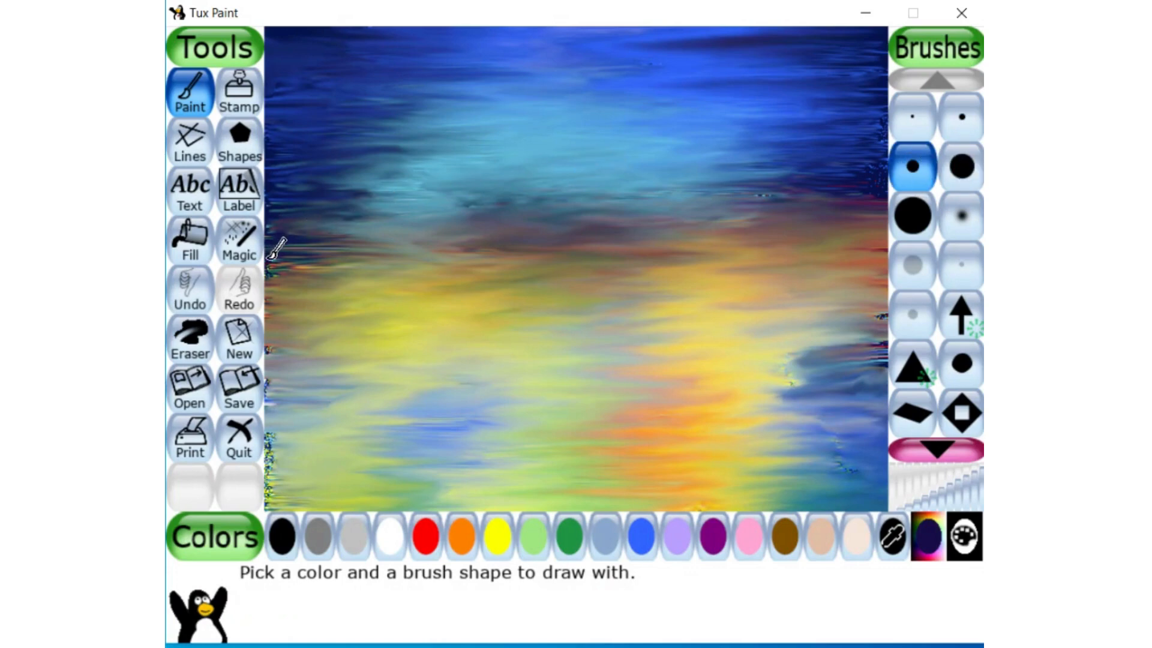
pyautogui.moveTo(273, 258); pyautogui.dragTo(891, 257)
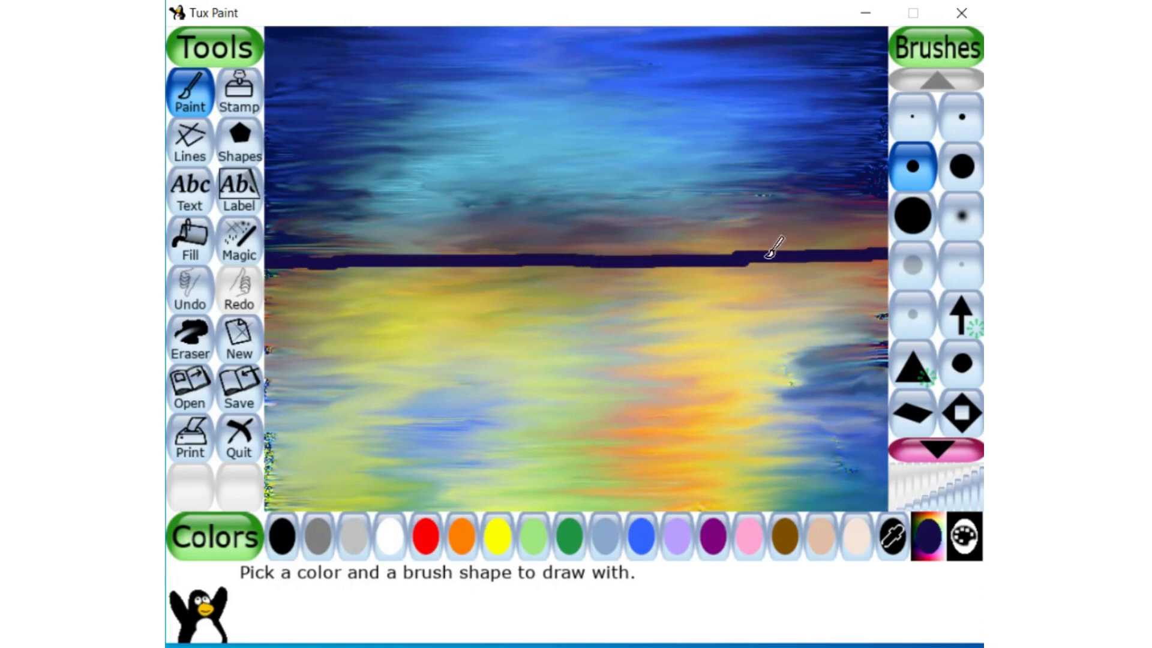
pyautogui.moveTo(773, 253); pyautogui.dragTo(938, 277)
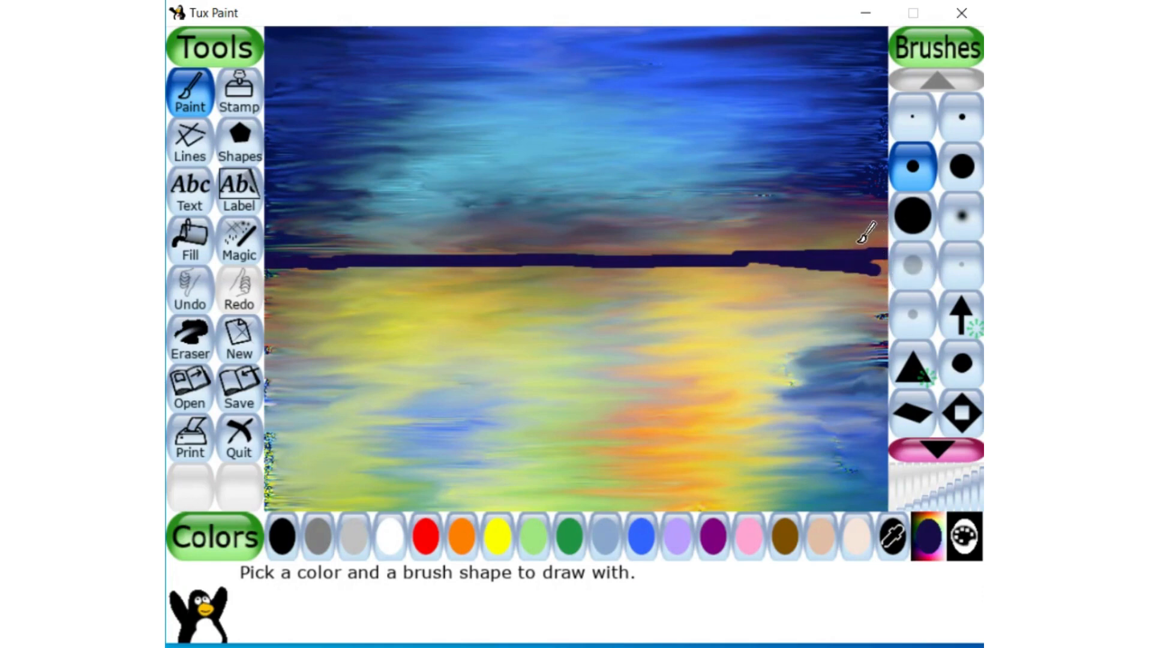
pyautogui.hotkey('ctrl', 'z')
pyautogui.moveTo(770, 254)
pyautogui.mouseDown()
pyautogui.moveTo(753, 257)
pyautogui.moveTo(902, 269)
pyautogui.moveTo(886, 252)
pyautogui.mouseUp()
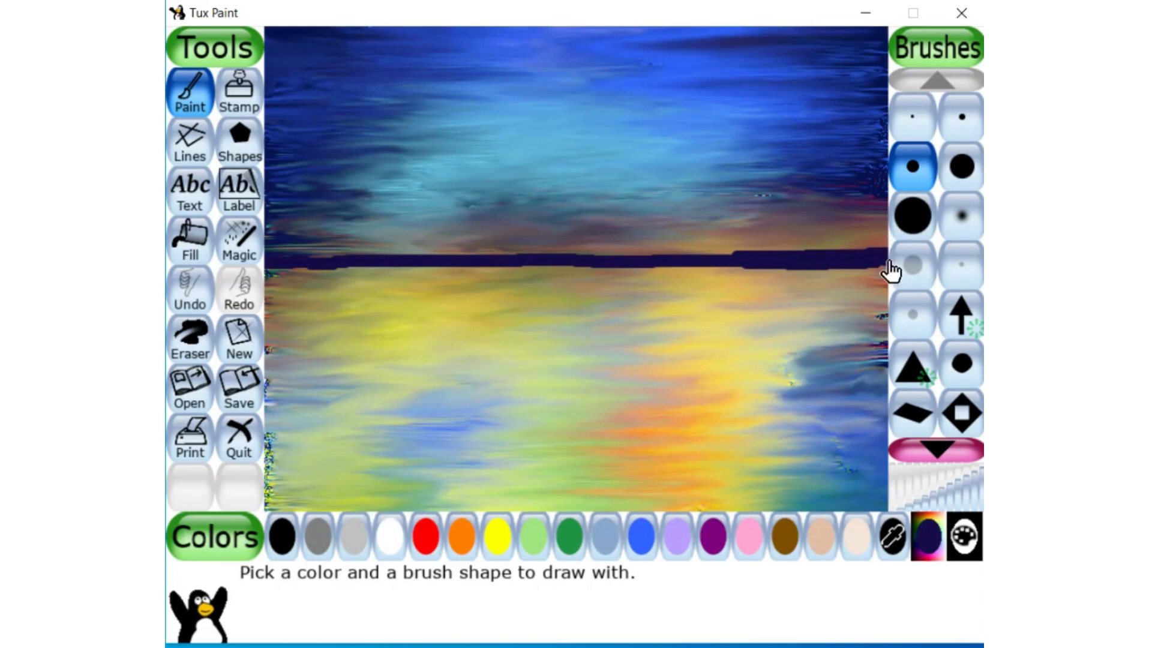
# Step: Paint five dark indigo zigzag patches below the horizon: one near each side edge, one at centre and two left of centre
pyautogui.moveTo(821, 358)
pyautogui.mouseDown()
pyautogui.moveTo(864, 377)
pyautogui.moveTo(823, 419)
pyautogui.mouseUp()
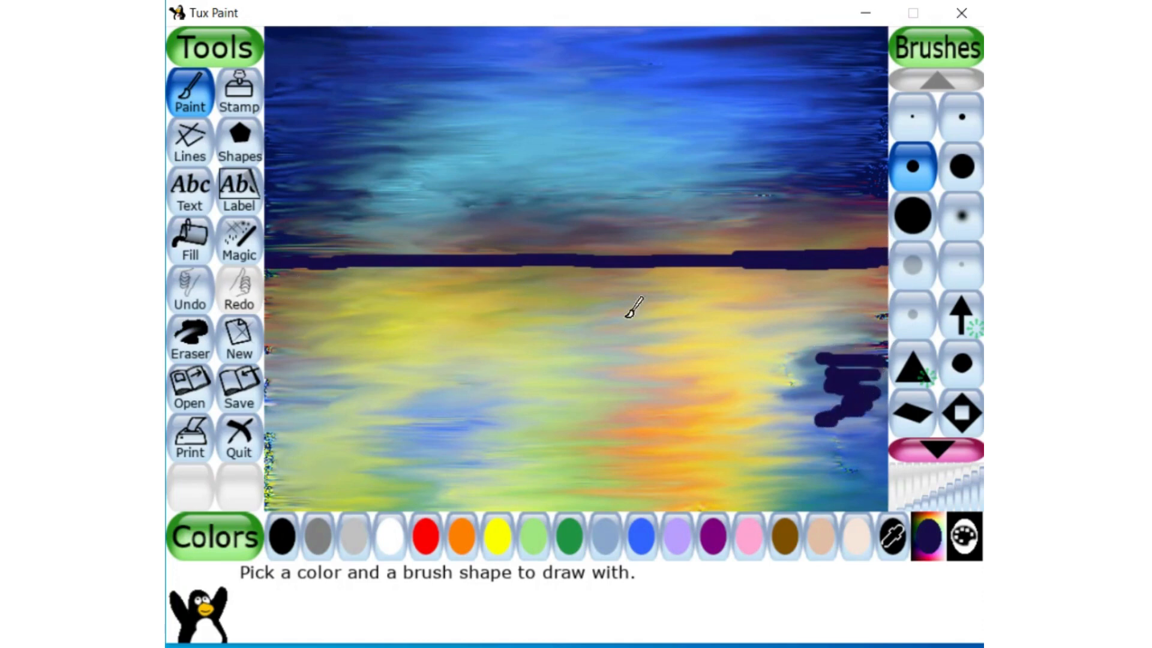
pyautogui.moveTo(627, 316)
pyautogui.mouseDown()
pyautogui.moveTo(591, 339)
pyautogui.moveTo(630, 356)
pyautogui.mouseUp()
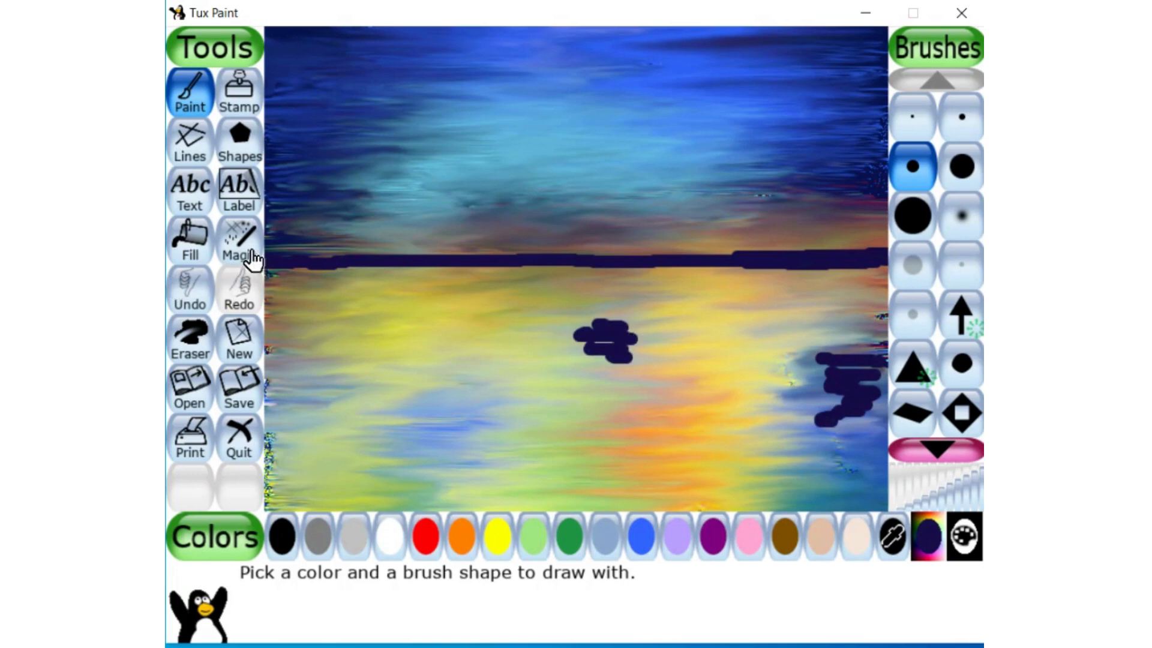
pyautogui.moveTo(463, 372)
pyautogui.mouseDown()
pyautogui.moveTo(438, 386)
pyautogui.moveTo(459, 425)
pyautogui.mouseUp()
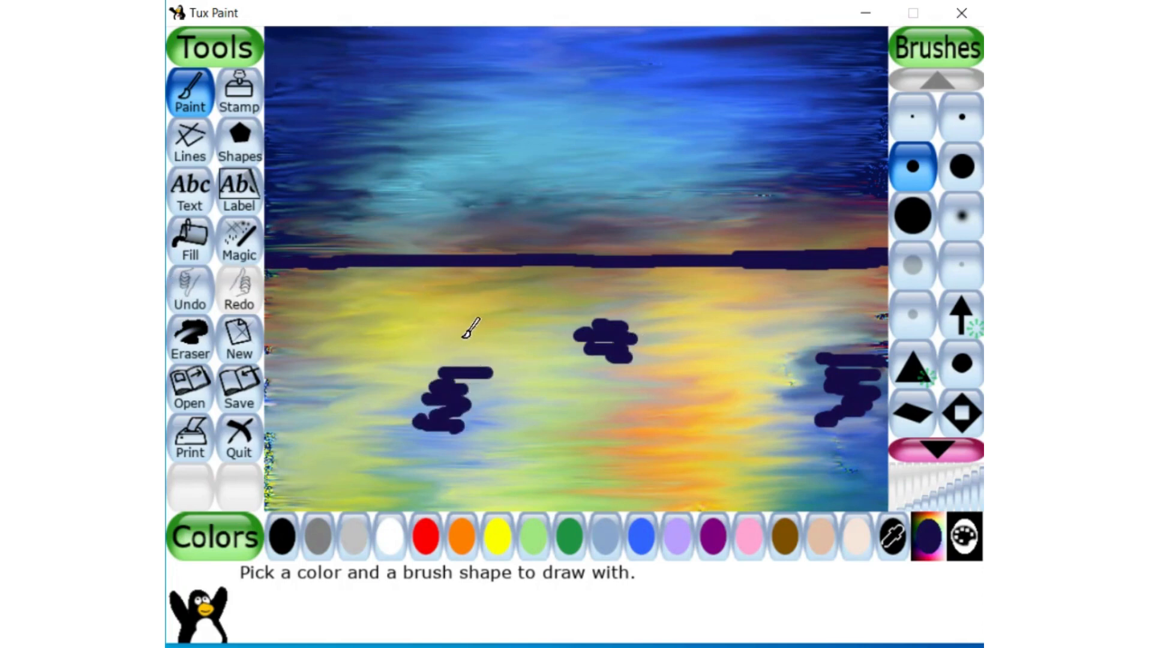
pyautogui.moveTo(466, 336); pyautogui.dragTo(456, 297)
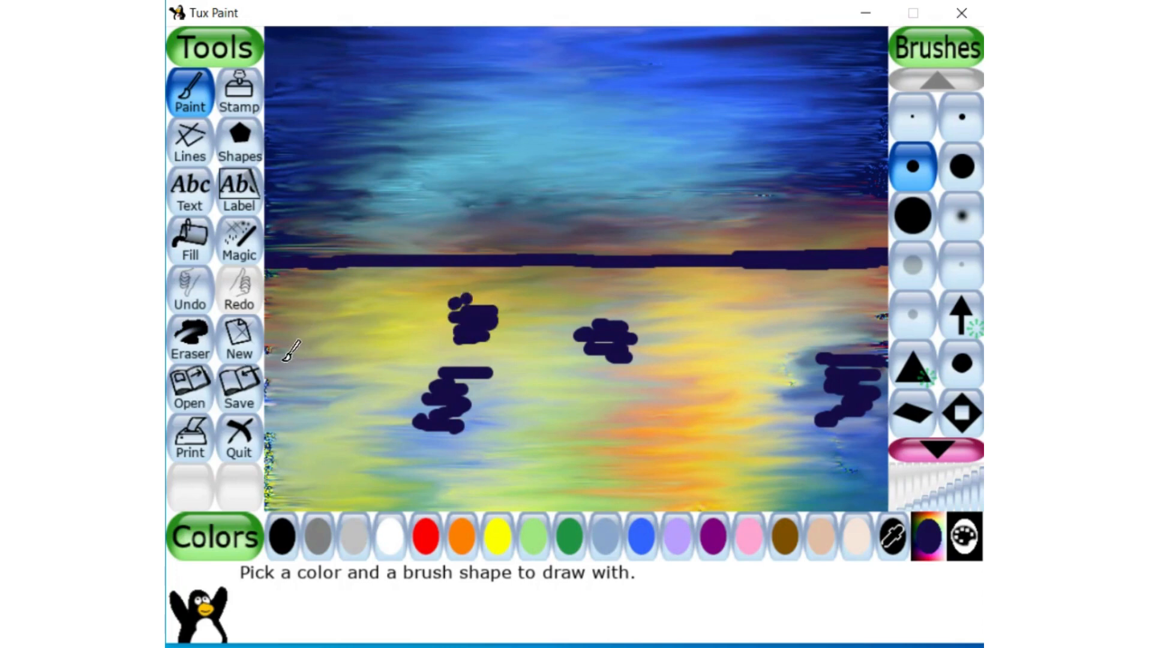
pyautogui.moveTo(284, 355)
pyautogui.mouseDown()
pyautogui.moveTo(283, 388)
pyautogui.moveTo(324, 392)
pyautogui.moveTo(252, 411)
pyautogui.mouseUp()
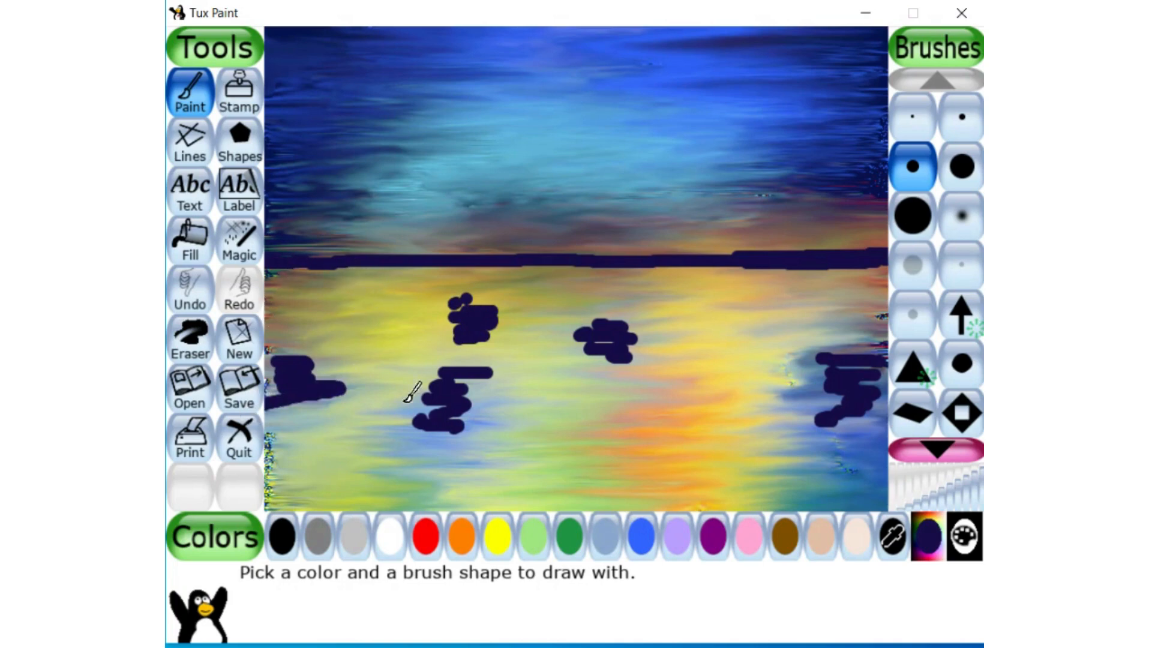
# Step: Paint a red line across the picture's full width just beneath the dark indigo horizon line
pyautogui.click(427, 534)
pyautogui.moveTo(273, 288)
pyautogui.mouseDown()
pyautogui.moveTo(375, 271)
pyautogui.moveTo(545, 275)
pyautogui.mouseUp()
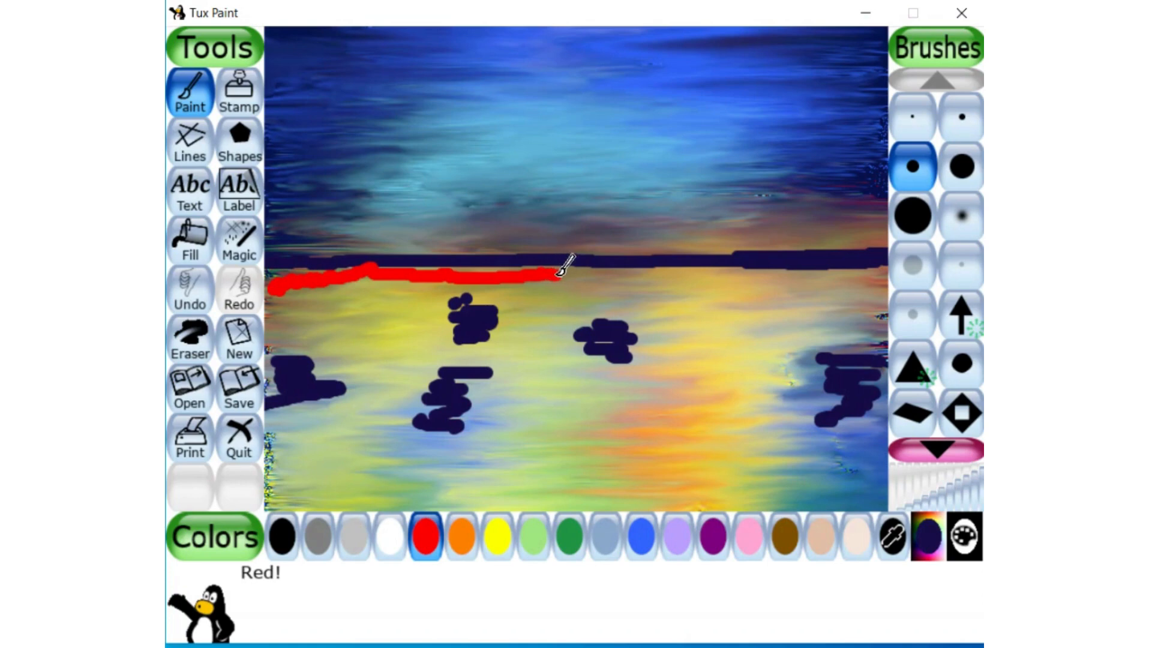
pyautogui.moveTo(559, 274); pyautogui.dragTo(888, 273)
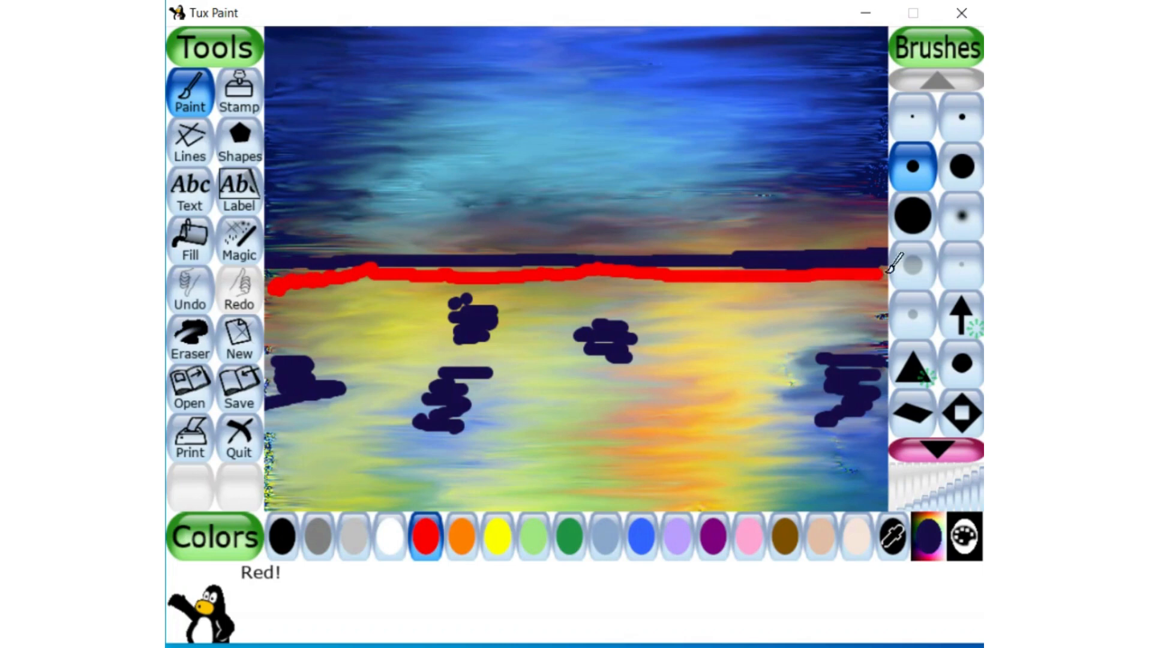
# Step: Paint orange over the red horizon line: a long stroke along its left half and a short one right of centre
pyautogui.click(469, 543)
pyautogui.moveTo(278, 287)
pyautogui.mouseDown()
pyautogui.moveTo(348, 275)
pyautogui.moveTo(539, 277)
pyautogui.mouseUp()
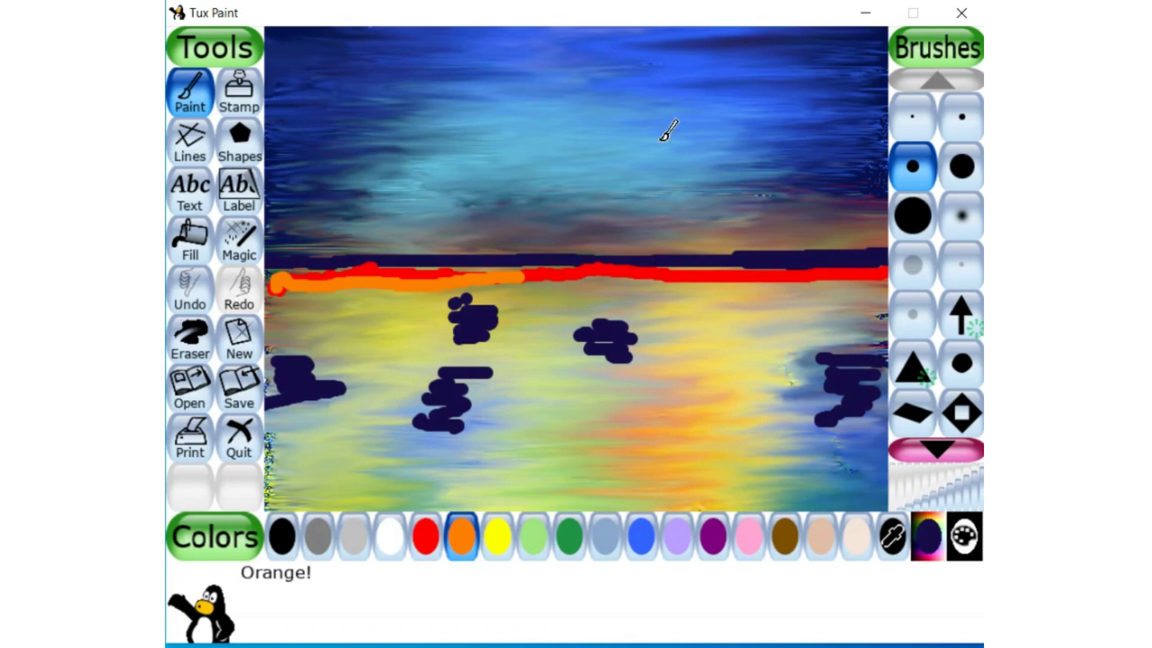
pyautogui.moveTo(668, 246)
pyautogui.mouseDown()
pyautogui.moveTo(682, 269)
pyautogui.moveTo(670, 268)
pyautogui.moveTo(739, 273)
pyautogui.mouseUp()
pyautogui.hotkey('ctrl', 'z')
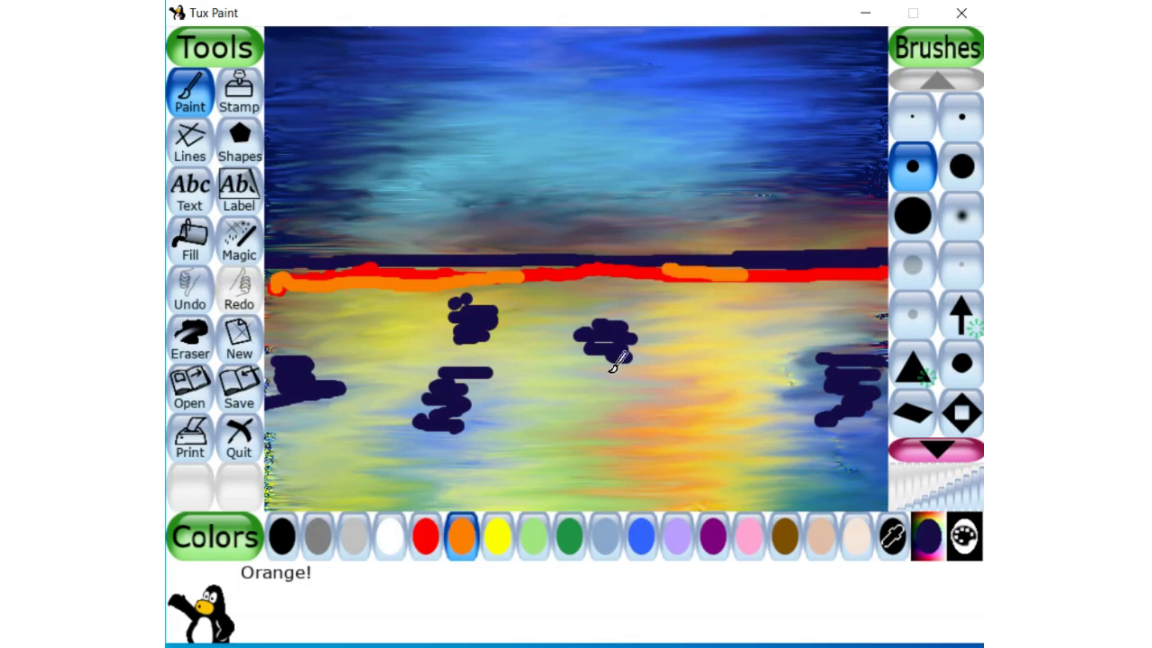
# Step: Dot small dark green blobs along the indigo and red horizon bands, from the left edge to the right edge
pyautogui.click(564, 543)
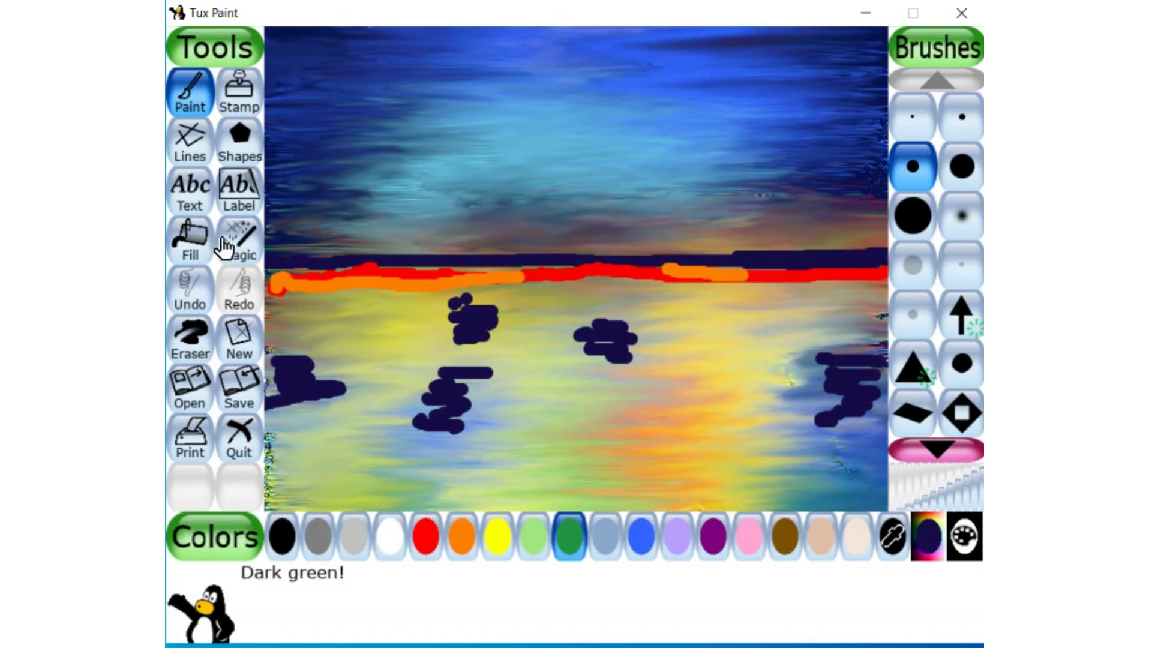
pyautogui.click(295, 267)
pyautogui.click(317, 265)
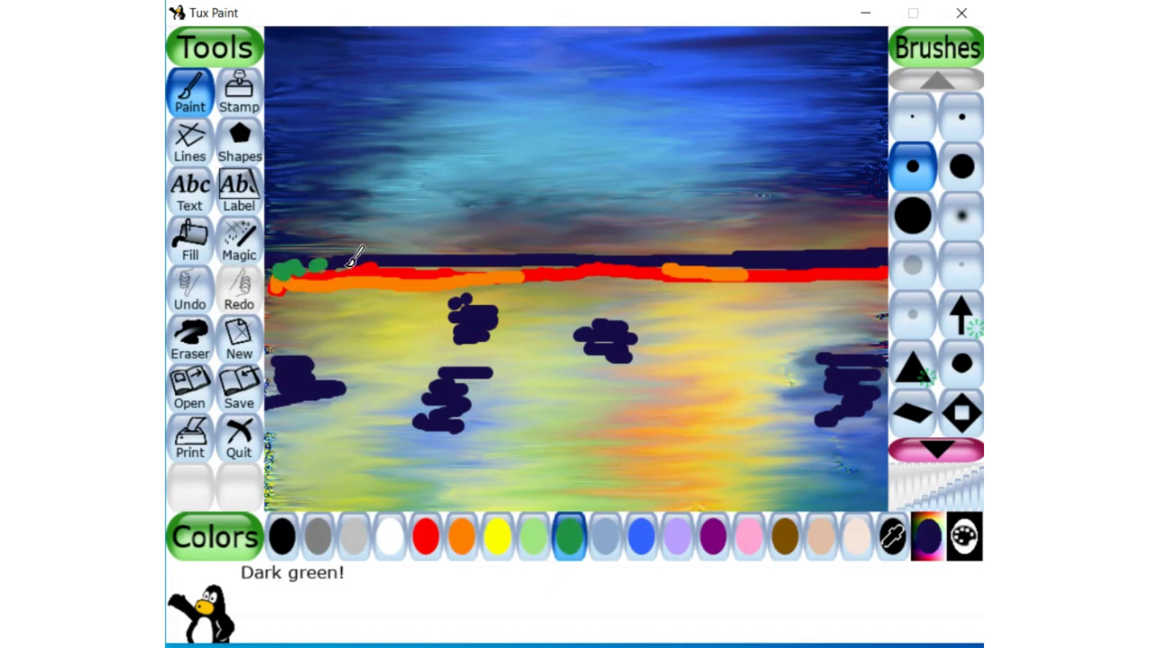
pyautogui.click(355, 264)
pyautogui.click(424, 271)
pyautogui.click(488, 265)
pyautogui.click(530, 261)
pyautogui.click(561, 265)
pyautogui.click(587, 268)
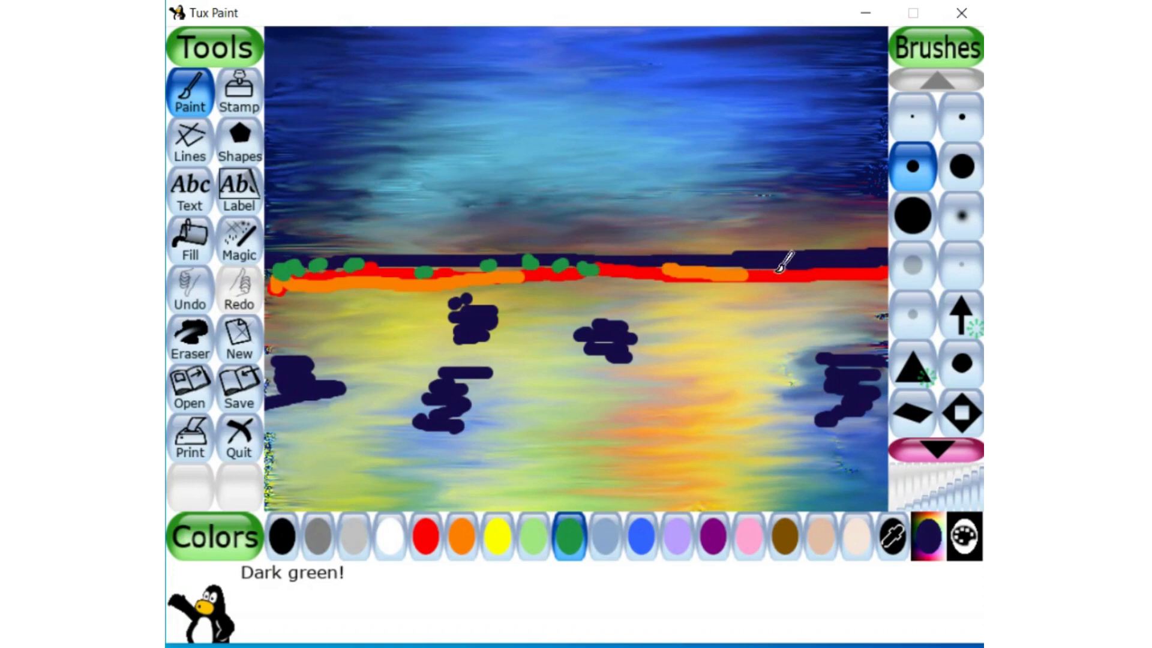
pyautogui.click(785, 259)
pyautogui.click(815, 275)
pyautogui.click(842, 272)
pyautogui.click(864, 271)
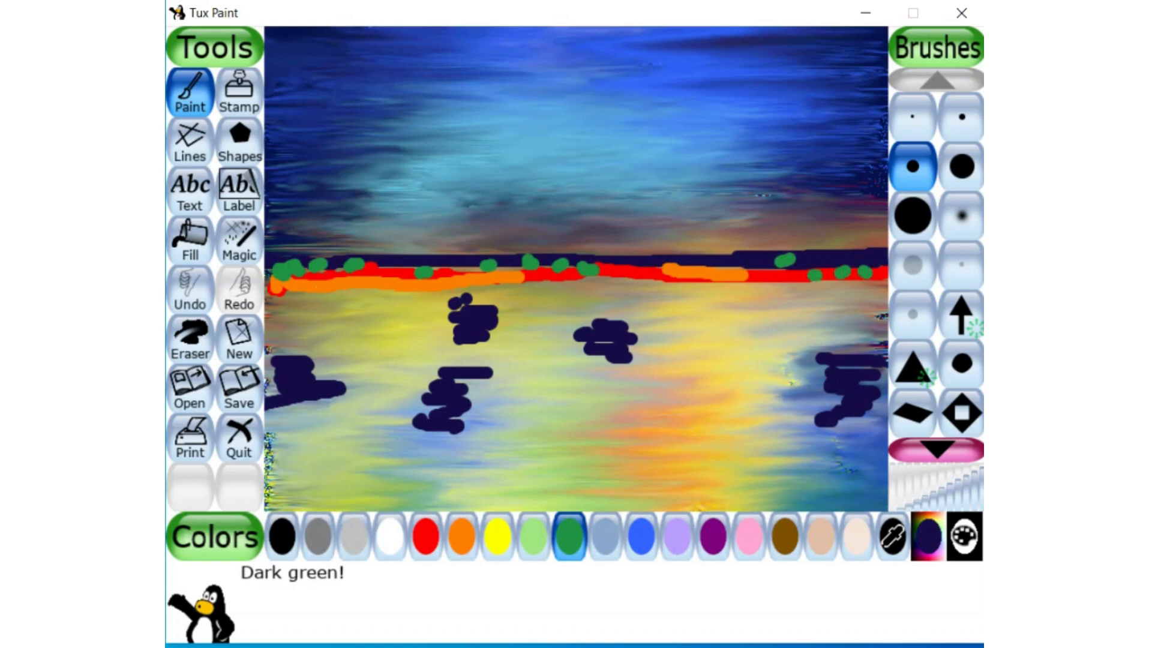
# Step: Try the Ripples effect on the dark indigo patch near the picture's right edge
pyautogui.click(221, 257)
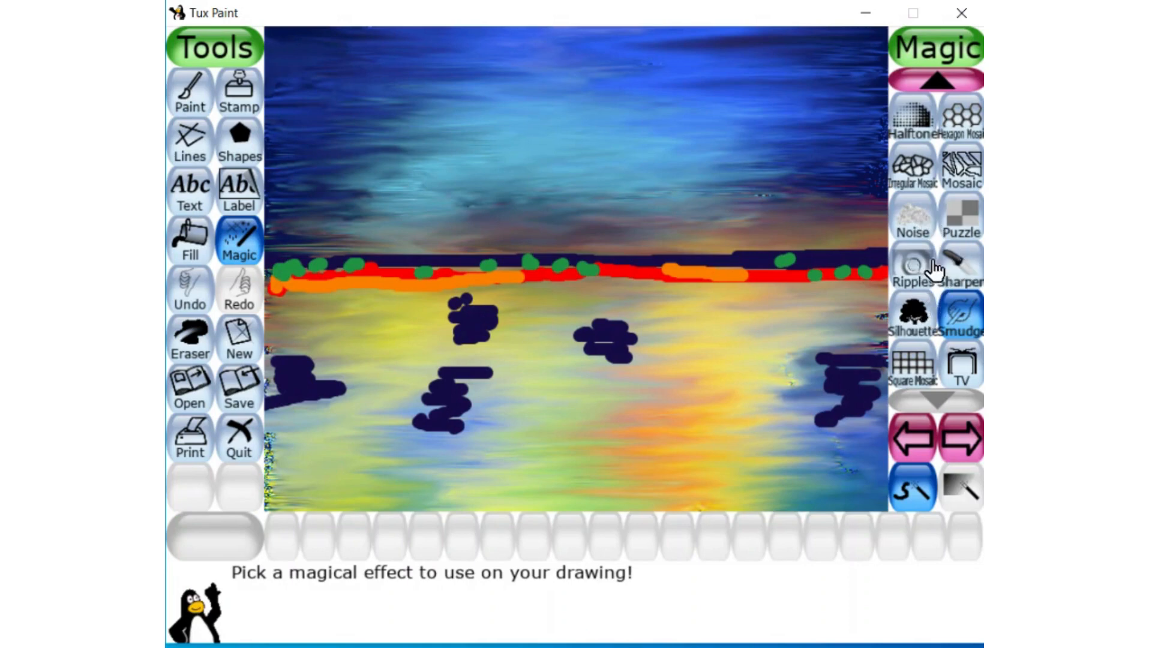
pyautogui.click(913, 268)
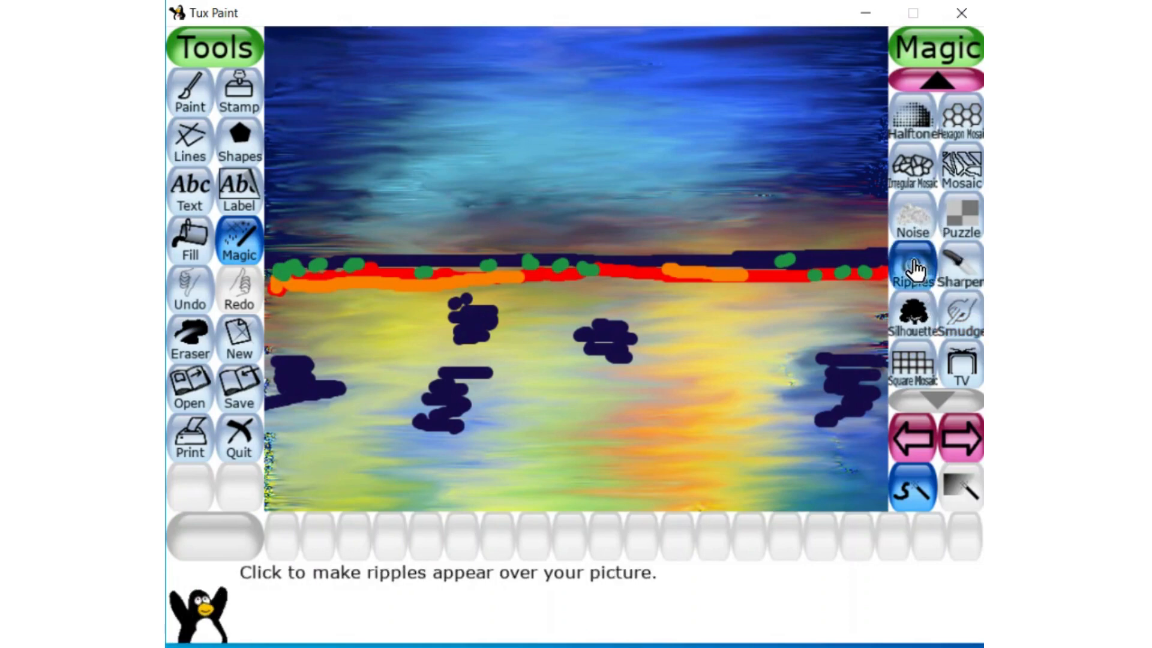
pyautogui.click(852, 385)
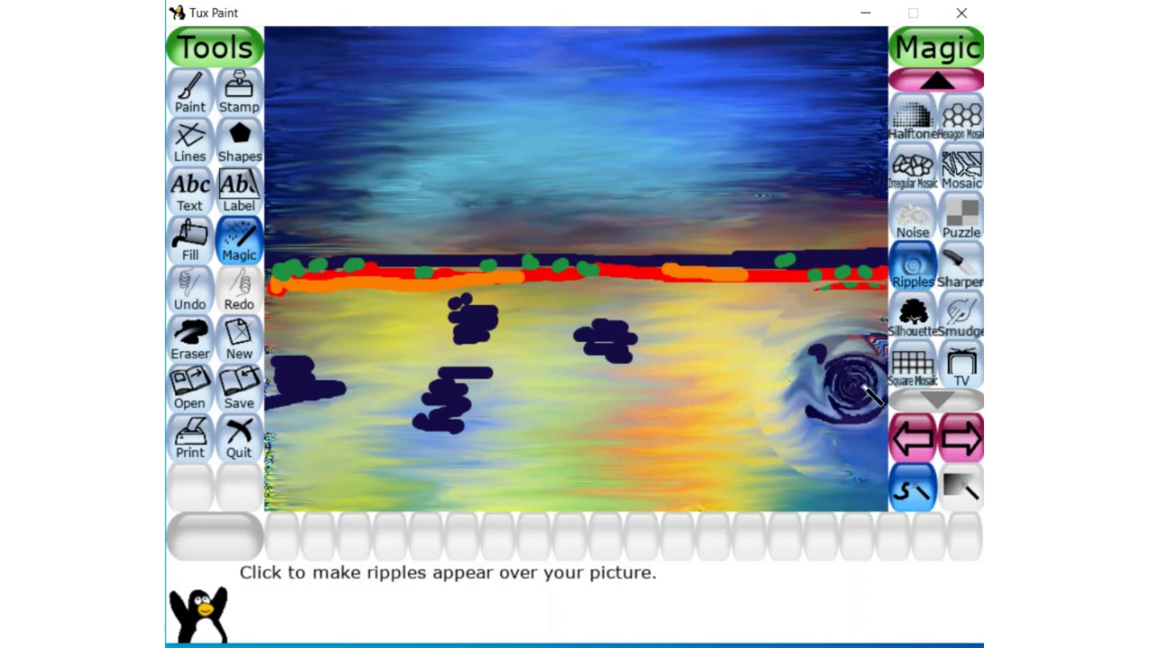
pyautogui.hotkey('ctrl', 'z')
pyautogui.click(880, 389)
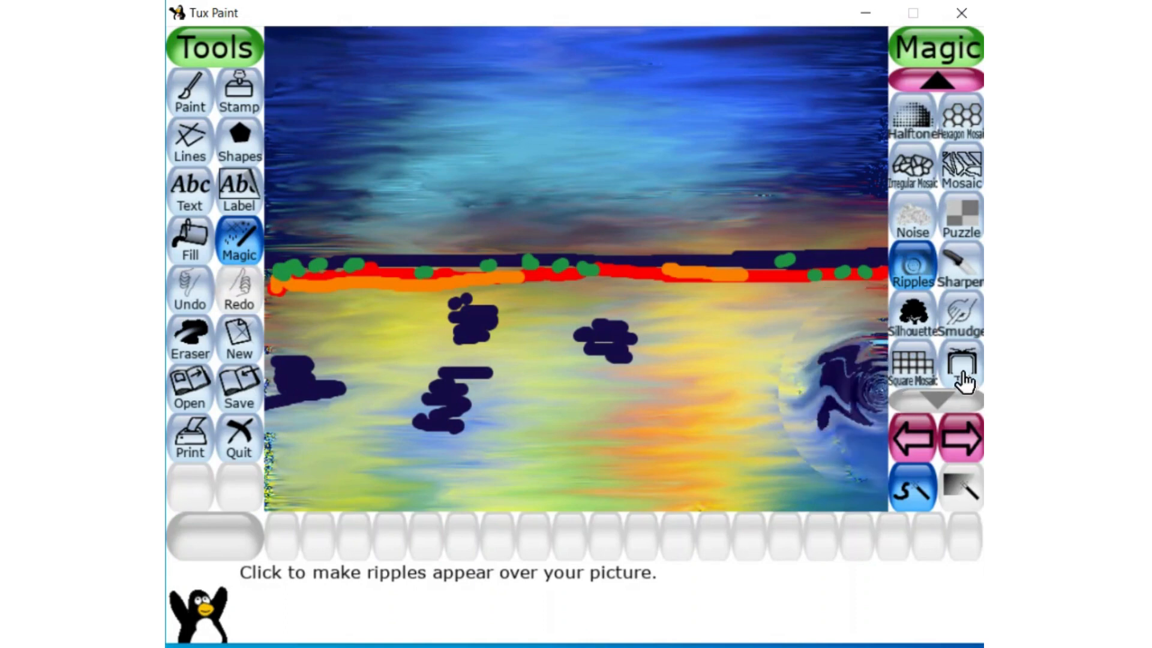
# Step: Try smudging the rippled patch near the right edge, and undo the smudging and ripples
pyautogui.click(965, 321)
pyautogui.moveTo(774, 331)
pyautogui.mouseDown()
pyautogui.moveTo(868, 354)
pyautogui.moveTo(793, 377)
pyautogui.moveTo(836, 393)
pyautogui.moveTo(817, 403)
pyautogui.moveTo(834, 417)
pyautogui.moveTo(817, 429)
pyautogui.moveTo(875, 420)
pyautogui.mouseUp()
pyautogui.hotkey('ctrl', 'z')
pyautogui.hotkey('ctrl', 'z')
pyautogui.hotkey('ctrl', 'z')
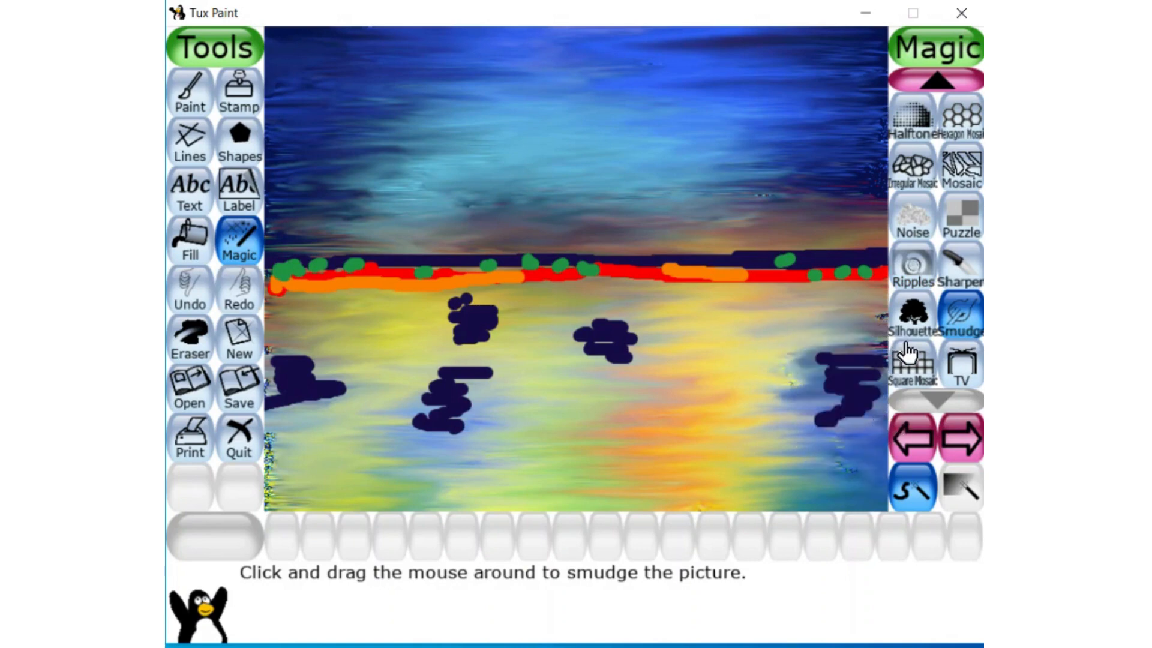
pyautogui.hotkey('ctrl', 'z')
# Step: Smudge the five indigo patches into horizontal streaks and blend the indigo, red, orange and green bands along the horizon
pyautogui.moveTo(864, 318)
pyautogui.mouseDown()
pyautogui.moveTo(883, 344)
pyautogui.moveTo(878, 354)
pyautogui.moveTo(821, 357)
pyautogui.moveTo(887, 363)
pyautogui.moveTo(777, 377)
pyautogui.moveTo(867, 387)
pyautogui.moveTo(870, 415)
pyautogui.moveTo(834, 425)
pyautogui.moveTo(861, 429)
pyautogui.moveTo(874, 420)
pyautogui.moveTo(787, 416)
pyautogui.moveTo(883, 393)
pyautogui.moveTo(838, 384)
pyautogui.moveTo(860, 365)
pyautogui.moveTo(792, 368)
pyautogui.moveTo(791, 384)
pyautogui.moveTo(864, 404)
pyautogui.moveTo(864, 435)
pyautogui.mouseUp()
pyautogui.moveTo(604, 338)
pyautogui.mouseDown()
pyautogui.moveTo(551, 331)
pyautogui.moveTo(649, 351)
pyautogui.moveTo(565, 365)
pyautogui.moveTo(637, 352)
pyautogui.moveTo(547, 331)
pyautogui.moveTo(592, 316)
pyautogui.moveTo(538, 340)
pyautogui.moveTo(608, 355)
pyautogui.moveTo(559, 370)
pyautogui.moveTo(579, 376)
pyautogui.moveTo(562, 380)
pyautogui.moveTo(641, 375)
pyautogui.moveTo(607, 364)
pyautogui.moveTo(647, 352)
pyautogui.moveTo(625, 339)
pyautogui.moveTo(668, 314)
pyautogui.mouseUp()
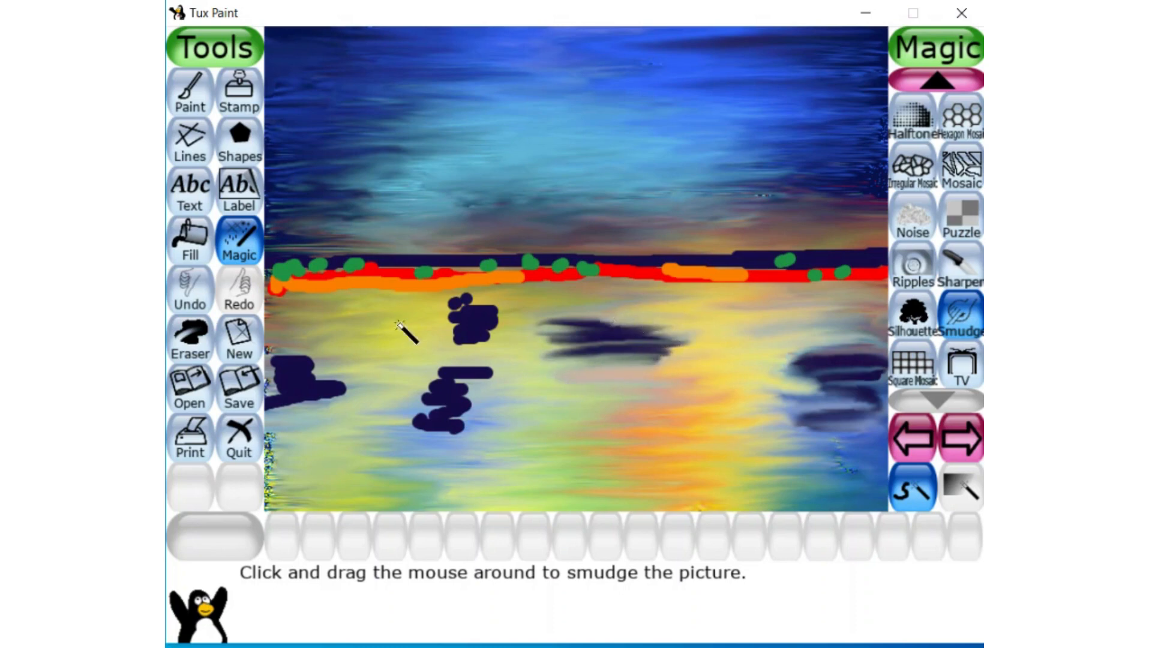
pyautogui.moveTo(465, 303)
pyautogui.mouseDown()
pyautogui.moveTo(422, 313)
pyautogui.moveTo(494, 320)
pyautogui.moveTo(389, 340)
pyautogui.moveTo(511, 353)
pyautogui.moveTo(478, 381)
pyautogui.moveTo(376, 398)
pyautogui.moveTo(516, 399)
pyautogui.moveTo(394, 422)
pyautogui.moveTo(469, 434)
pyautogui.moveTo(456, 423)
pyautogui.moveTo(463, 405)
pyautogui.moveTo(429, 373)
pyautogui.moveTo(515, 376)
pyautogui.moveTo(439, 400)
pyautogui.moveTo(468, 390)
pyautogui.moveTo(396, 377)
pyautogui.moveTo(382, 386)
pyautogui.moveTo(532, 368)
pyautogui.moveTo(452, 399)
pyautogui.moveTo(314, 395)
pyautogui.moveTo(410, 388)
pyautogui.moveTo(311, 388)
pyautogui.moveTo(267, 360)
pyautogui.moveTo(386, 375)
pyautogui.moveTo(292, 403)
pyautogui.moveTo(405, 412)
pyautogui.moveTo(315, 415)
pyautogui.moveTo(331, 404)
pyautogui.moveTo(305, 402)
pyautogui.moveTo(328, 387)
pyautogui.moveTo(310, 387)
pyautogui.moveTo(387, 399)
pyautogui.mouseUp()
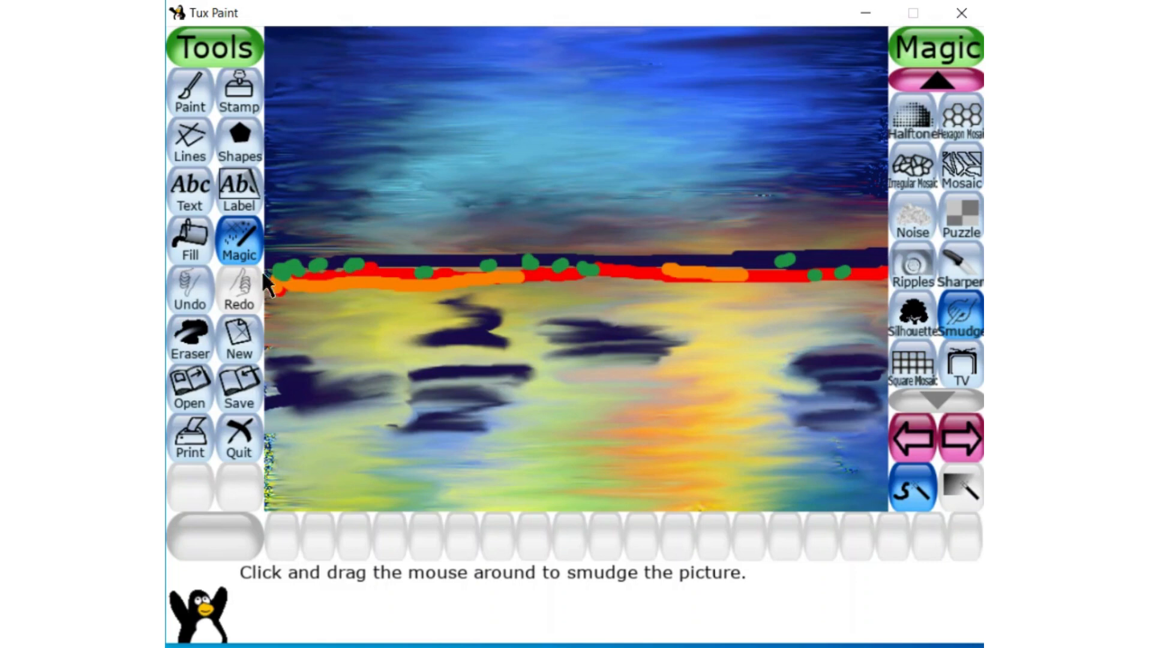
pyautogui.moveTo(265, 275)
pyautogui.mouseDown()
pyautogui.moveTo(338, 260)
pyautogui.moveTo(302, 268)
pyautogui.moveTo(330, 274)
pyautogui.moveTo(842, 249)
pyautogui.moveTo(873, 261)
pyautogui.moveTo(848, 275)
pyautogui.moveTo(681, 271)
pyautogui.moveTo(839, 251)
pyautogui.moveTo(872, 269)
pyautogui.moveTo(862, 253)
pyautogui.moveTo(626, 270)
pyautogui.moveTo(612, 264)
pyautogui.moveTo(688, 255)
pyautogui.moveTo(609, 247)
pyautogui.moveTo(446, 270)
pyautogui.moveTo(453, 254)
pyautogui.moveTo(498, 238)
pyautogui.moveTo(283, 275)
pyautogui.moveTo(312, 257)
pyautogui.moveTo(273, 275)
pyautogui.moveTo(298, 277)
pyautogui.moveTo(272, 275)
pyautogui.moveTo(868, 279)
pyautogui.moveTo(750, 261)
pyautogui.moveTo(868, 282)
pyautogui.moveTo(711, 271)
pyautogui.moveTo(856, 288)
pyautogui.moveTo(874, 255)
pyautogui.moveTo(749, 251)
pyautogui.moveTo(878, 258)
pyautogui.moveTo(589, 252)
pyautogui.moveTo(709, 237)
pyautogui.moveTo(812, 245)
pyautogui.moveTo(276, 256)
pyautogui.mouseUp()
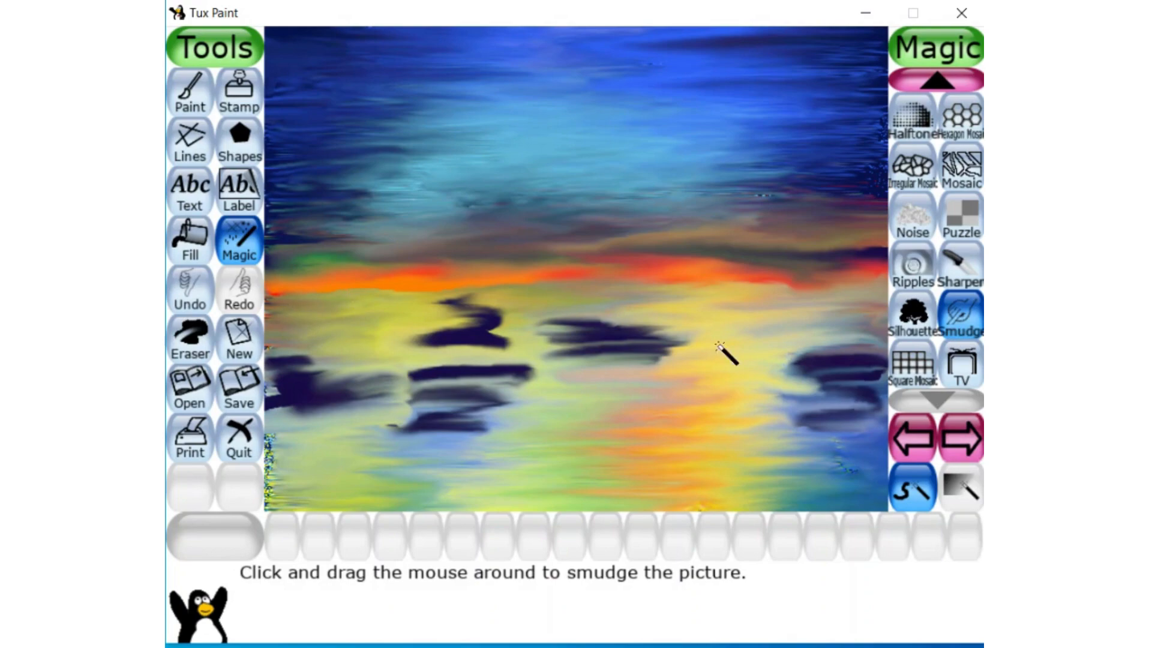
# Step: Paint a thin, wavy dark indigo line across the full width beneath the orange horizon band with the second-smallest round brush
pyautogui.click(191, 93)
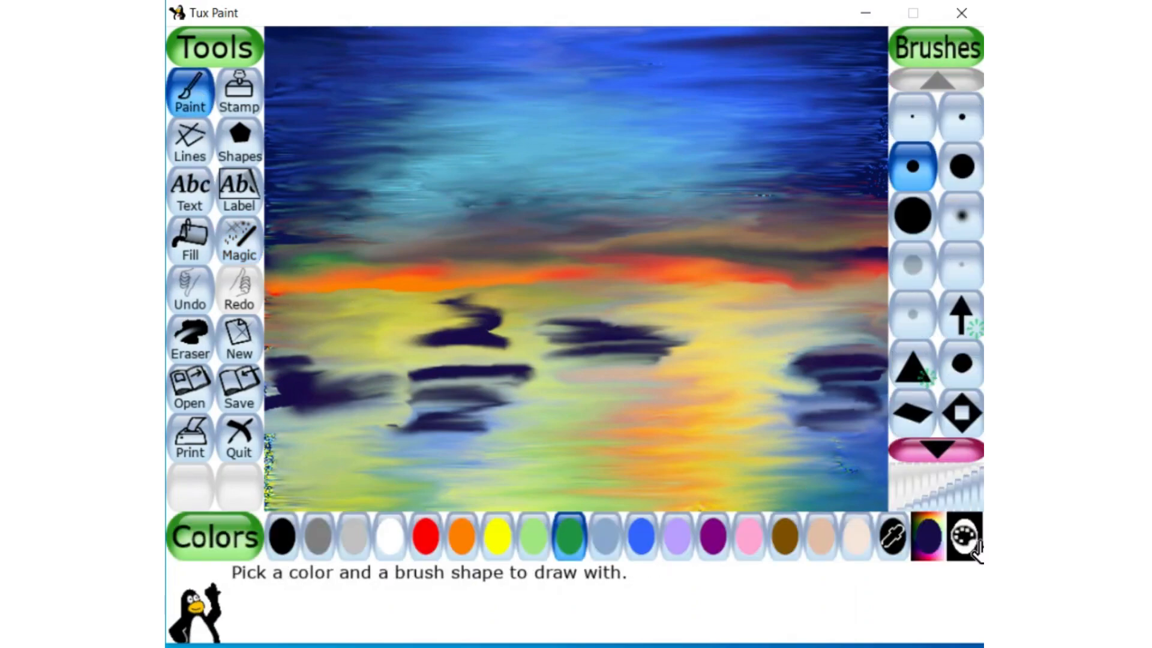
pyautogui.click(927, 543)
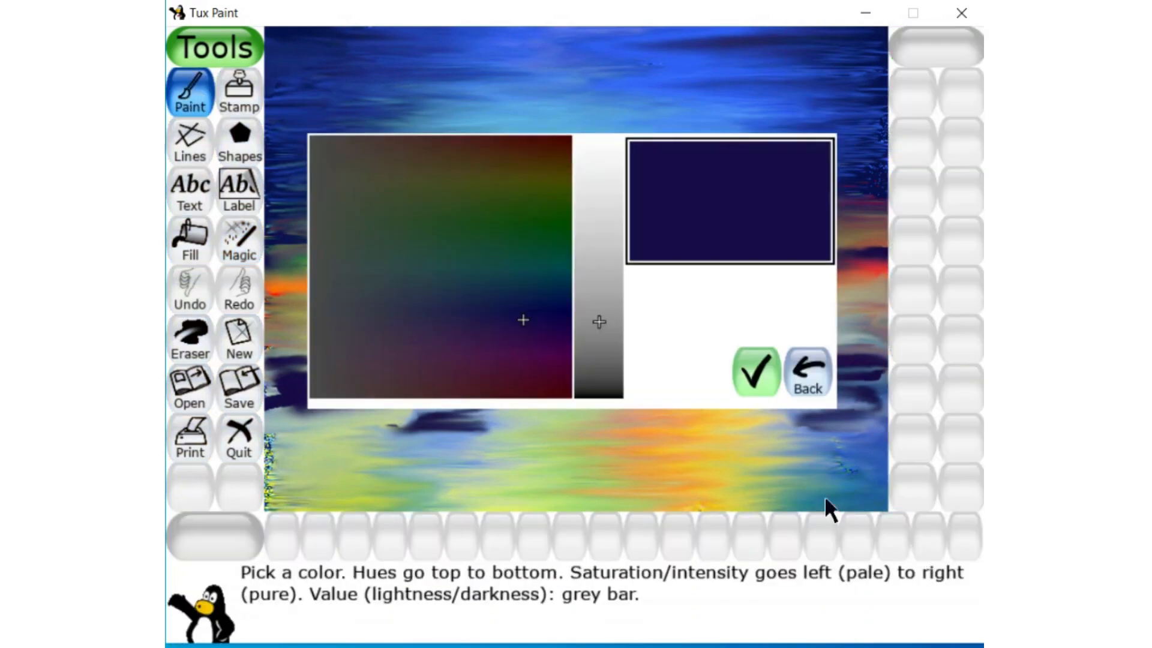
pyautogui.click(757, 373)
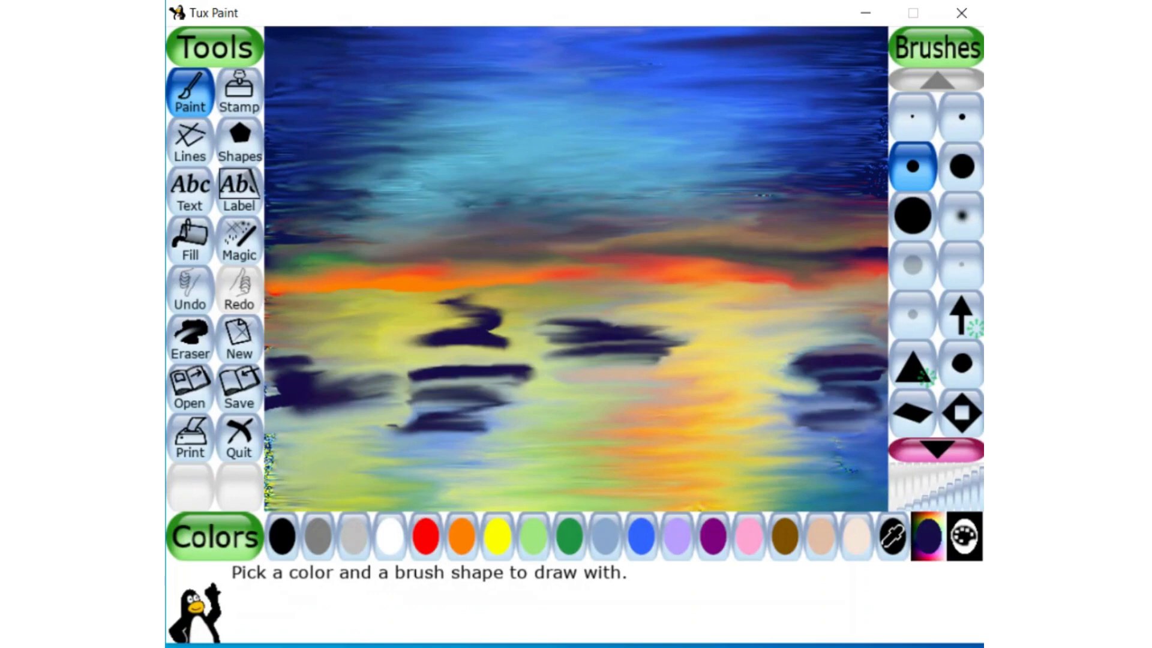
pyautogui.click(962, 117)
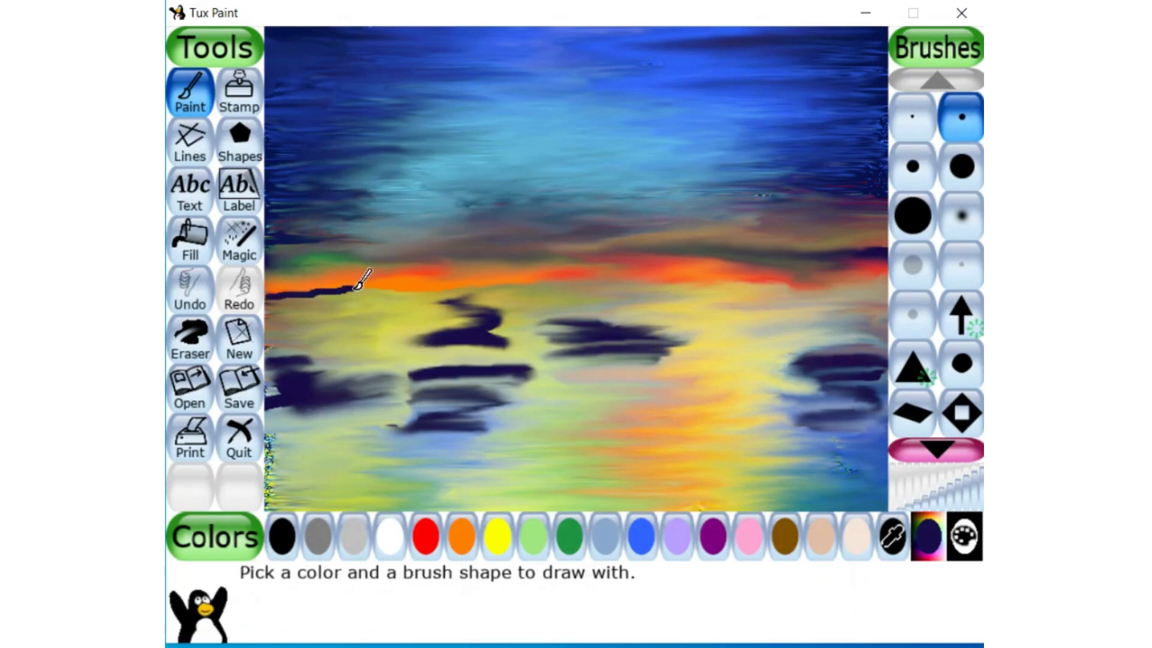
pyautogui.moveTo(357, 288); pyautogui.dragTo(746, 273)
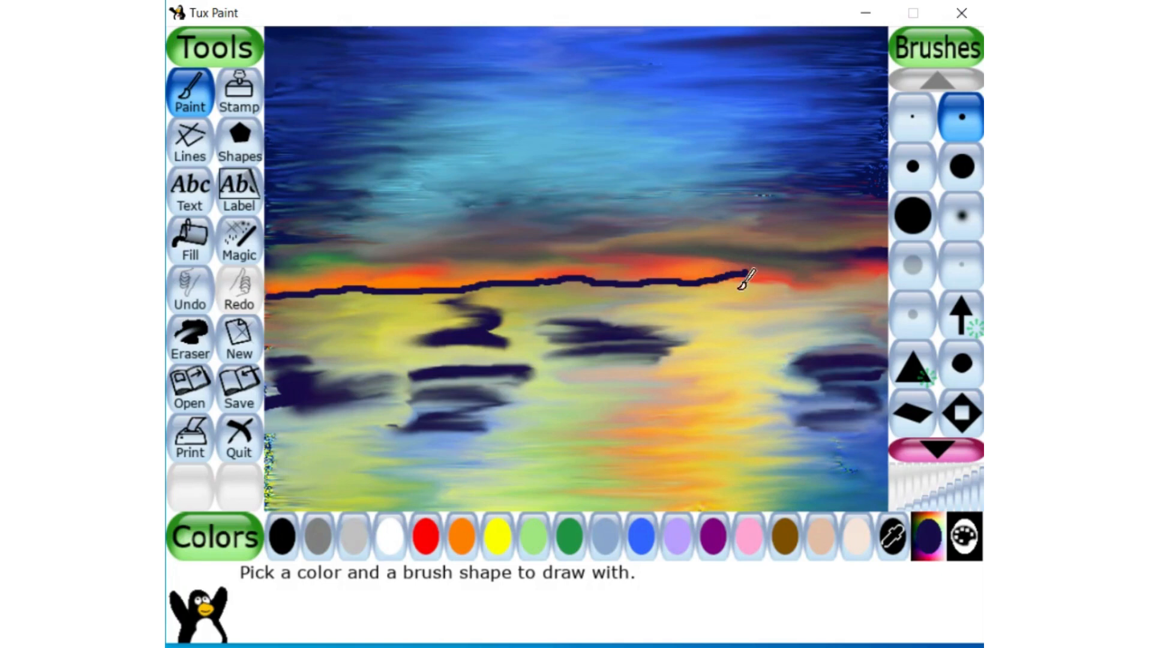
pyautogui.moveTo(741, 272)
pyautogui.mouseDown()
pyautogui.moveTo(806, 291)
pyautogui.moveTo(898, 291)
pyautogui.mouseUp()
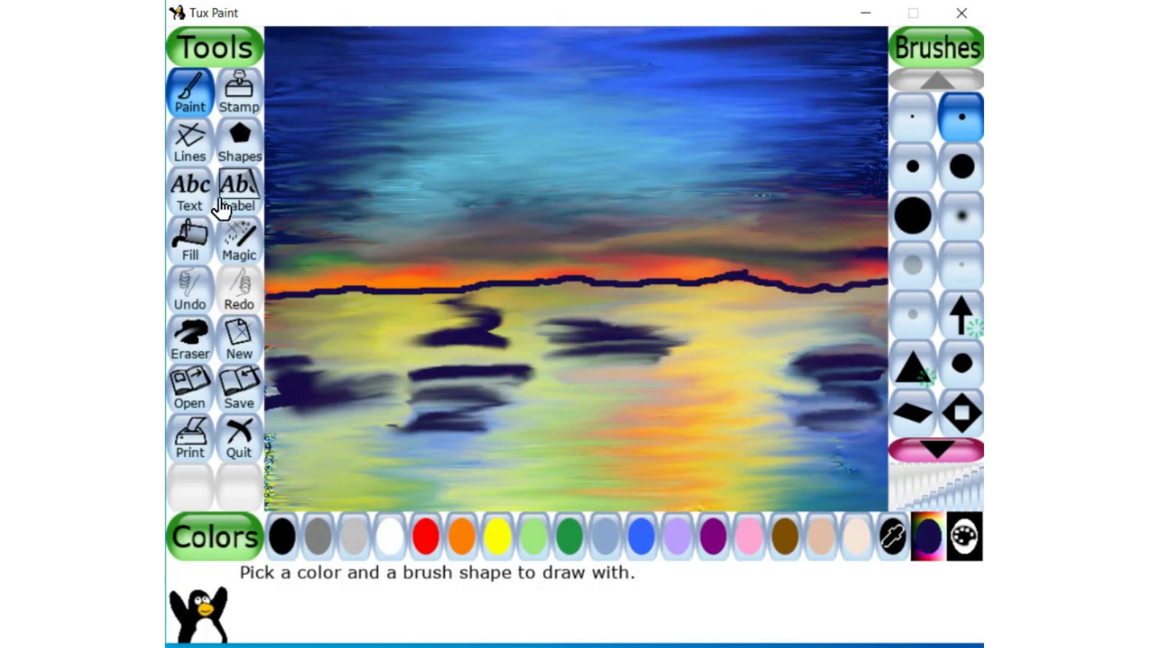
# Step: Smudge the thin indigo horizon line along its whole length to soften it
pyautogui.click(243, 249)
pyautogui.moveTo(271, 298)
pyautogui.mouseDown()
pyautogui.moveTo(547, 287)
pyautogui.moveTo(572, 275)
pyautogui.moveTo(579, 290)
pyautogui.moveTo(566, 285)
pyautogui.moveTo(679, 290)
pyautogui.mouseUp()
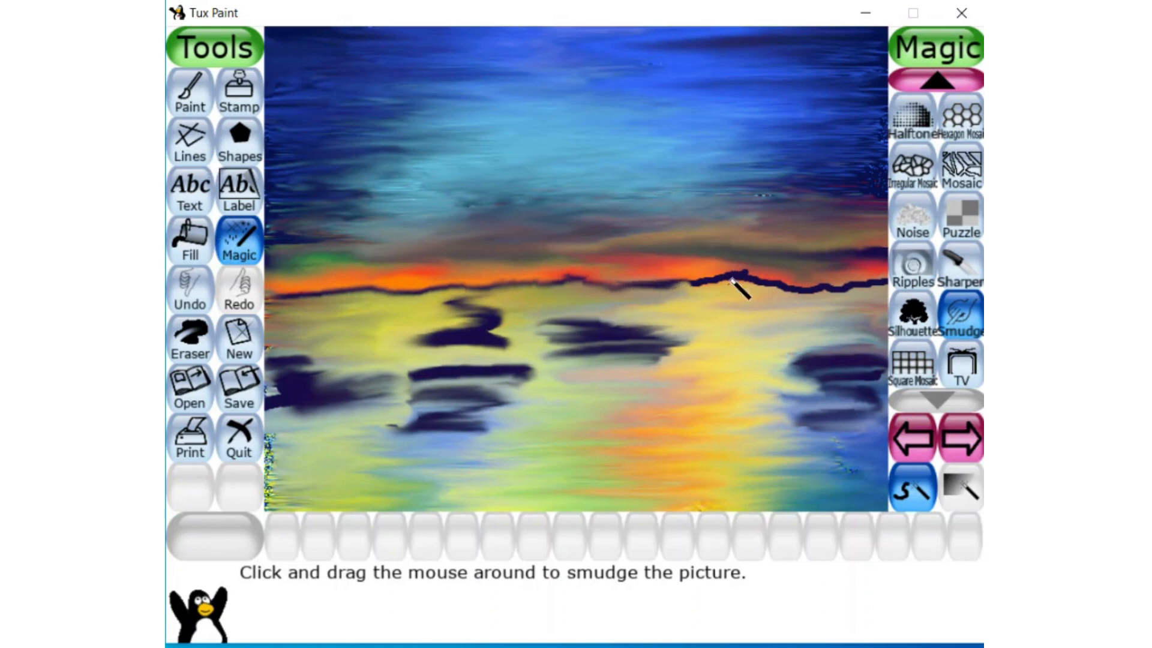
pyautogui.moveTo(731, 280)
pyautogui.mouseDown()
pyautogui.moveTo(755, 264)
pyautogui.moveTo(751, 277)
pyautogui.moveTo(796, 286)
pyautogui.moveTo(879, 276)
pyautogui.mouseUp()
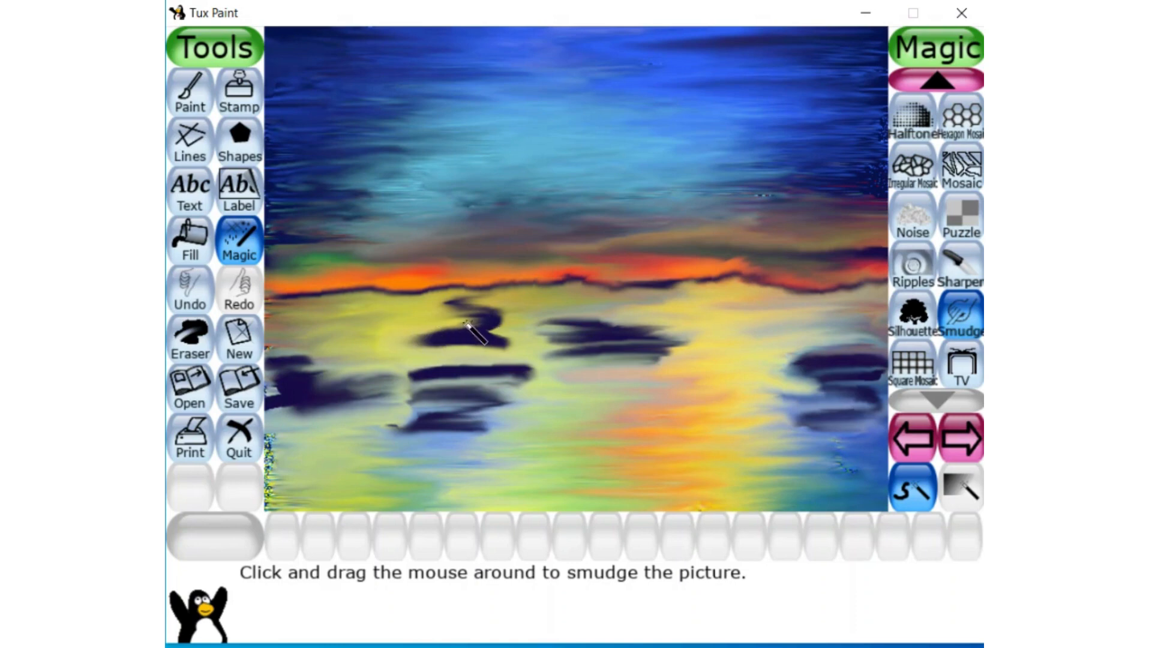
# Step: Apply the Chalk effect across the blue sky, undoing a trial stroke on the dark patches below the horizon
pyautogui.click(937, 81)
pyautogui.click(937, 81)
pyautogui.click(937, 81)
pyautogui.click(937, 78)
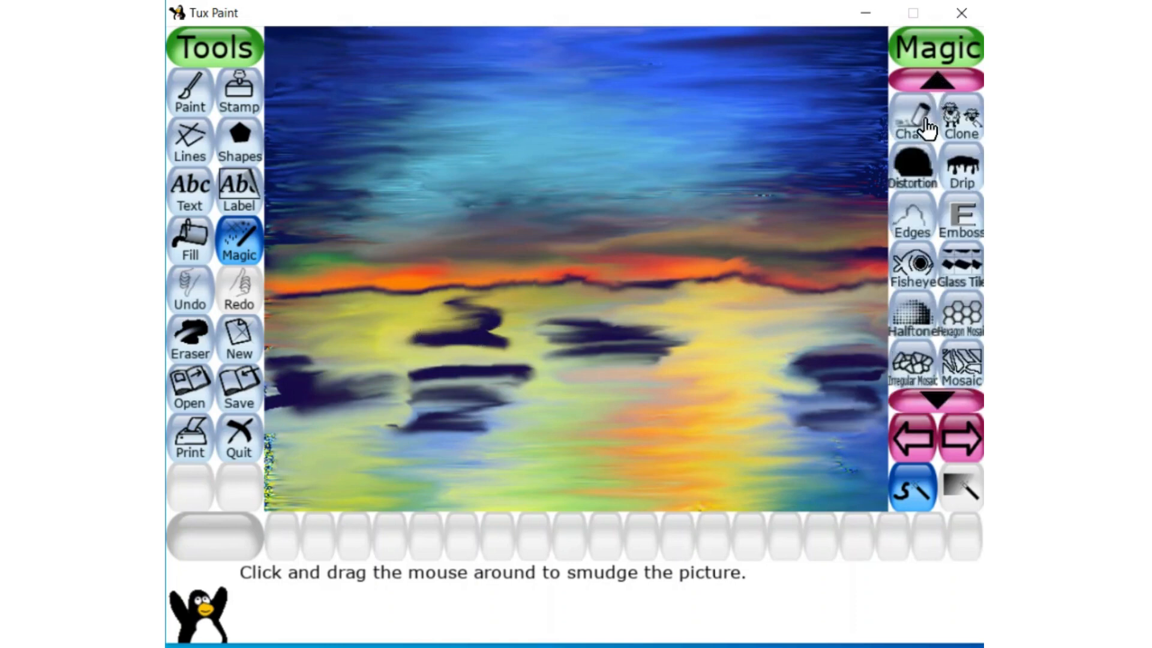
pyautogui.click(912, 117)
pyautogui.moveTo(858, 163)
pyautogui.mouseDown()
pyautogui.moveTo(881, 146)
pyautogui.moveTo(881, 119)
pyautogui.moveTo(836, 70)
pyautogui.moveTo(842, 53)
pyautogui.moveTo(771, 54)
pyautogui.moveTo(748, 34)
pyautogui.moveTo(662, 44)
pyautogui.moveTo(583, 116)
pyautogui.moveTo(647, 64)
pyautogui.moveTo(771, 53)
pyautogui.moveTo(826, 66)
pyautogui.moveTo(797, 80)
pyautogui.moveTo(820, 150)
pyautogui.moveTo(839, 158)
pyautogui.moveTo(786, 161)
pyautogui.moveTo(754, 135)
pyautogui.moveTo(712, 53)
pyautogui.moveTo(562, 35)
pyautogui.moveTo(512, 65)
pyautogui.moveTo(560, 79)
pyautogui.moveTo(630, 77)
pyautogui.moveTo(641, 101)
pyautogui.moveTo(707, 64)
pyautogui.moveTo(713, 140)
pyautogui.moveTo(725, 145)
pyautogui.moveTo(701, 153)
pyautogui.moveTo(640, 122)
pyautogui.moveTo(540, 115)
pyautogui.moveTo(555, 73)
pyautogui.moveTo(531, 58)
pyautogui.moveTo(502, 64)
pyautogui.moveTo(441, 31)
pyautogui.moveTo(403, 97)
pyautogui.moveTo(400, 76)
pyautogui.moveTo(419, 61)
pyautogui.moveTo(387, 42)
pyautogui.mouseUp()
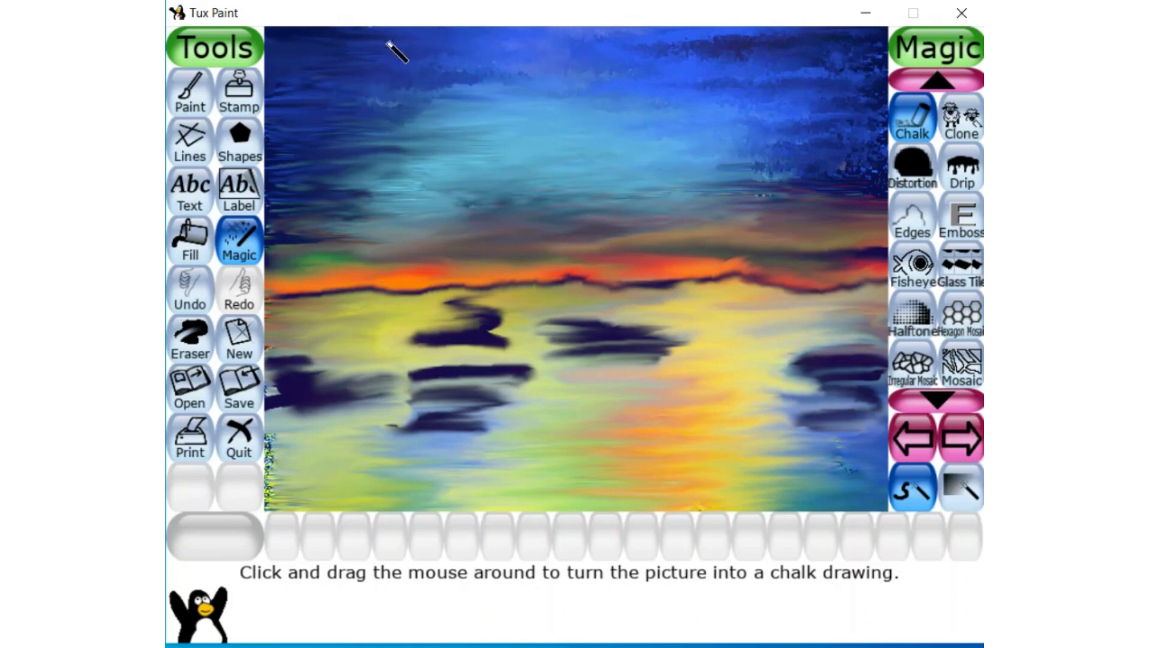
pyautogui.moveTo(289, 76)
pyautogui.mouseDown()
pyautogui.moveTo(294, 51)
pyautogui.moveTo(279, 53)
pyautogui.mouseUp()
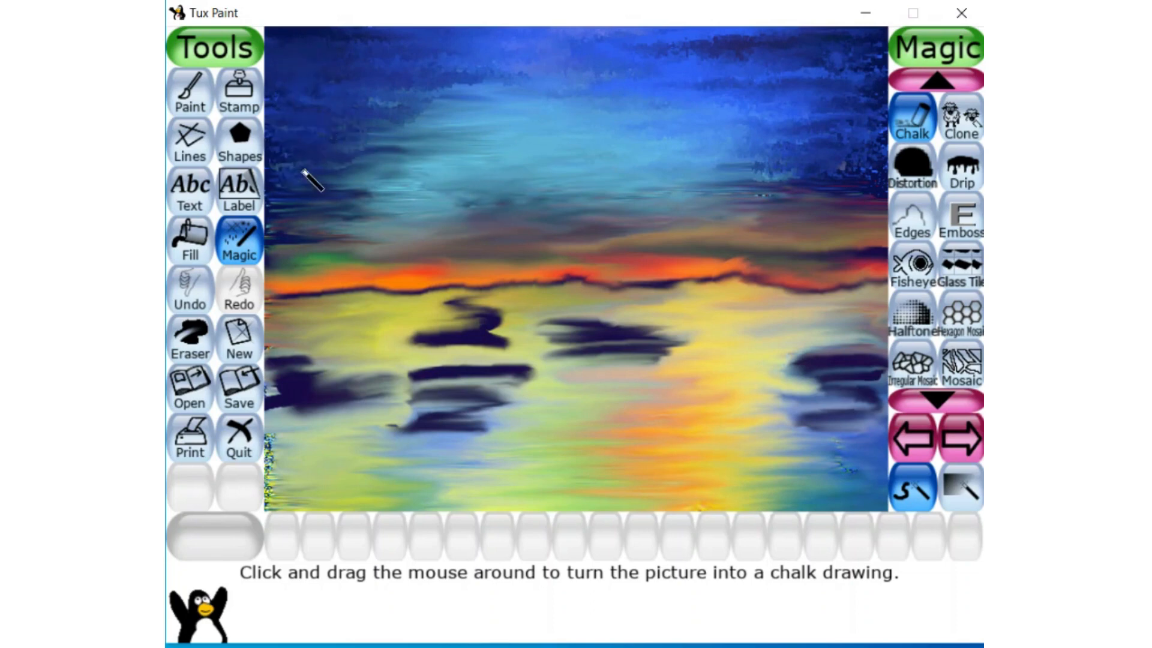
pyautogui.moveTo(292, 193)
pyautogui.mouseDown()
pyautogui.moveTo(362, 189)
pyautogui.moveTo(456, 81)
pyautogui.moveTo(517, 81)
pyautogui.moveTo(520, 136)
pyautogui.mouseUp()
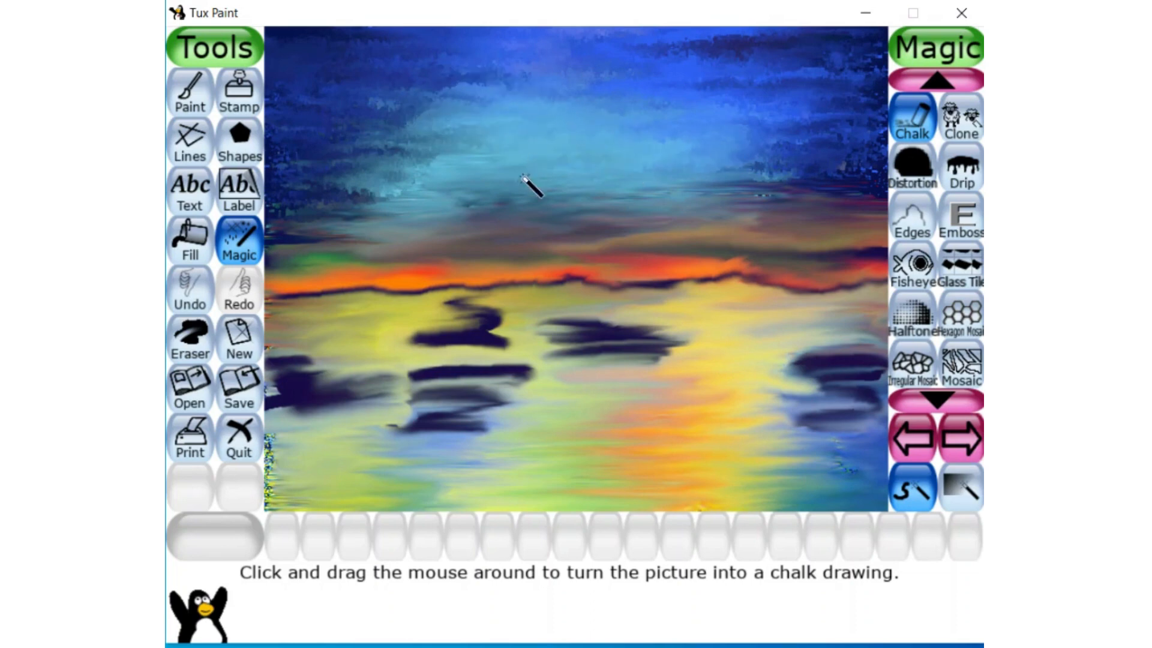
pyautogui.moveTo(524, 176); pyautogui.dragTo(394, 180)
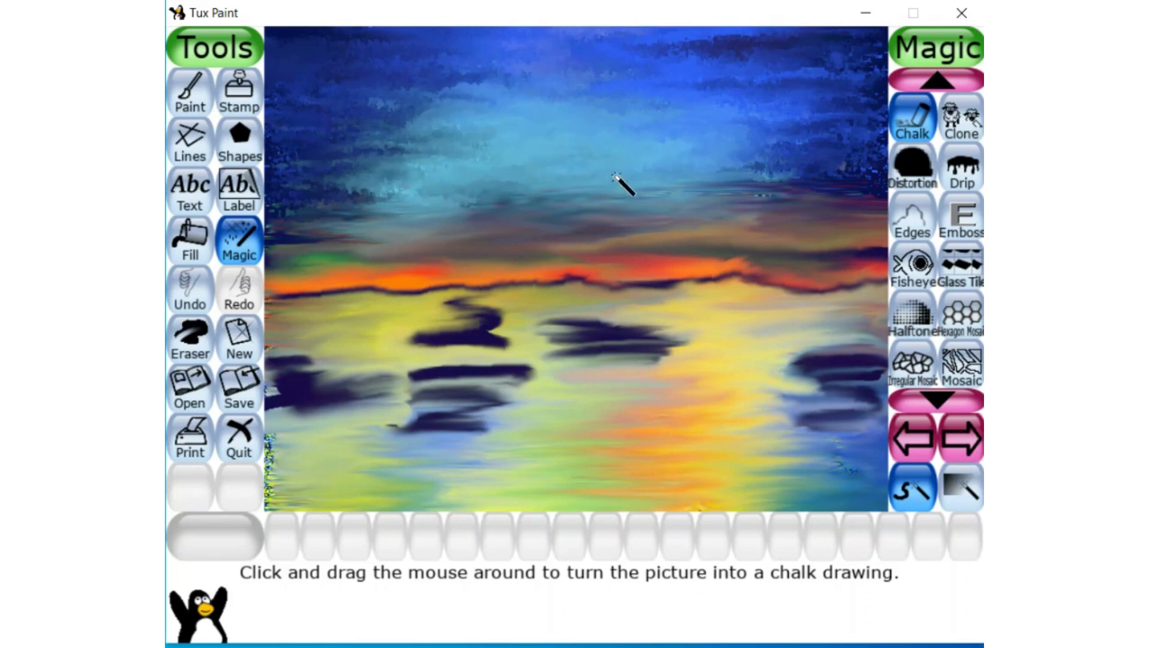
pyautogui.moveTo(633, 183)
pyautogui.mouseDown()
pyautogui.moveTo(450, 176)
pyautogui.moveTo(391, 203)
pyautogui.moveTo(415, 194)
pyautogui.mouseUp()
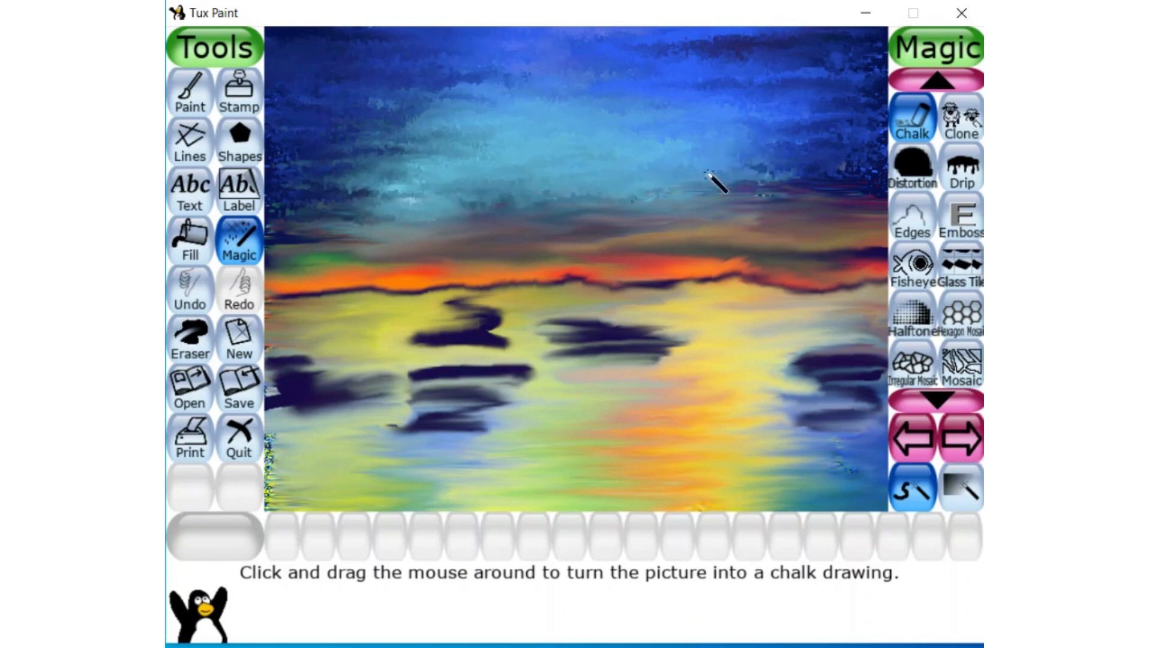
pyautogui.moveTo(707, 174)
pyautogui.mouseDown()
pyautogui.moveTo(836, 185)
pyautogui.moveTo(804, 146)
pyautogui.mouseUp()
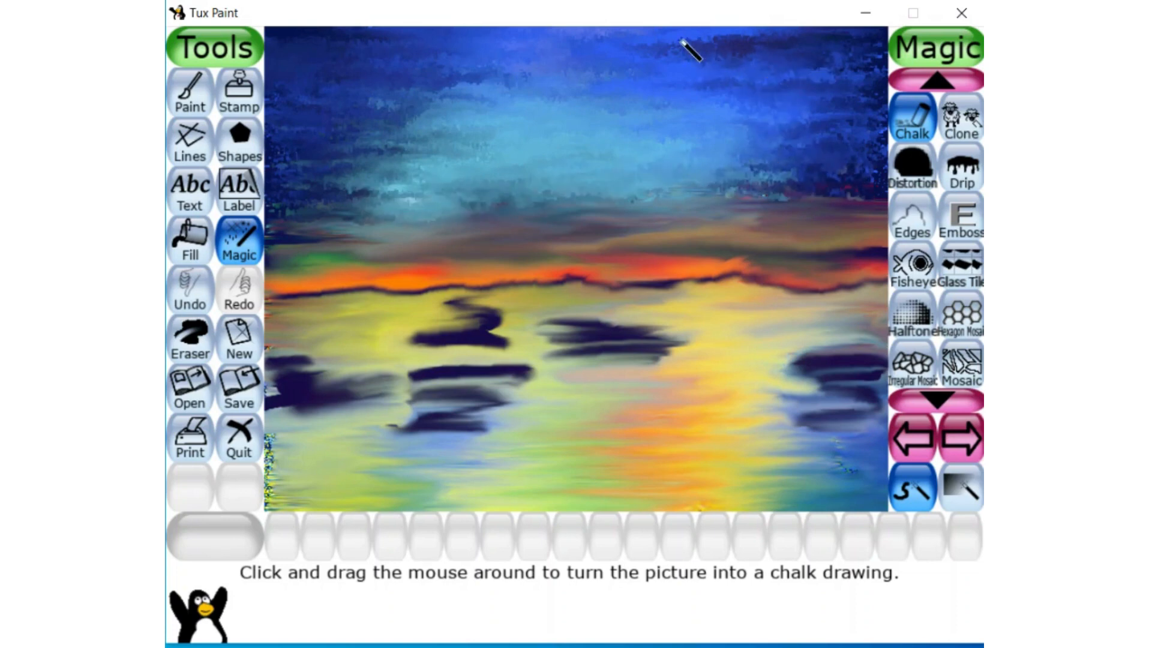
pyautogui.moveTo(430, 378)
pyautogui.mouseDown()
pyautogui.moveTo(522, 371)
pyautogui.moveTo(485, 374)
pyautogui.moveTo(440, 412)
pyautogui.moveTo(480, 403)
pyautogui.mouseUp()
pyautogui.hotkey('ctrl', 'z')
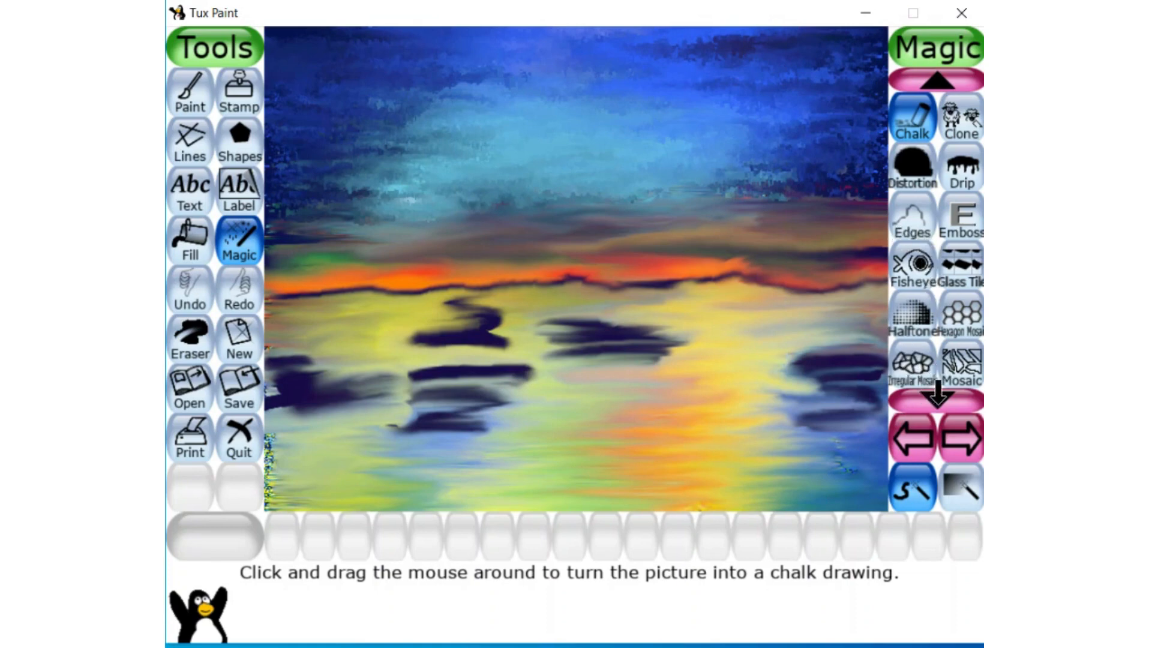
# Step: Lighten the entire picture once with the Lighten effect
pyautogui.click(936, 398)
pyautogui.click(938, 399)
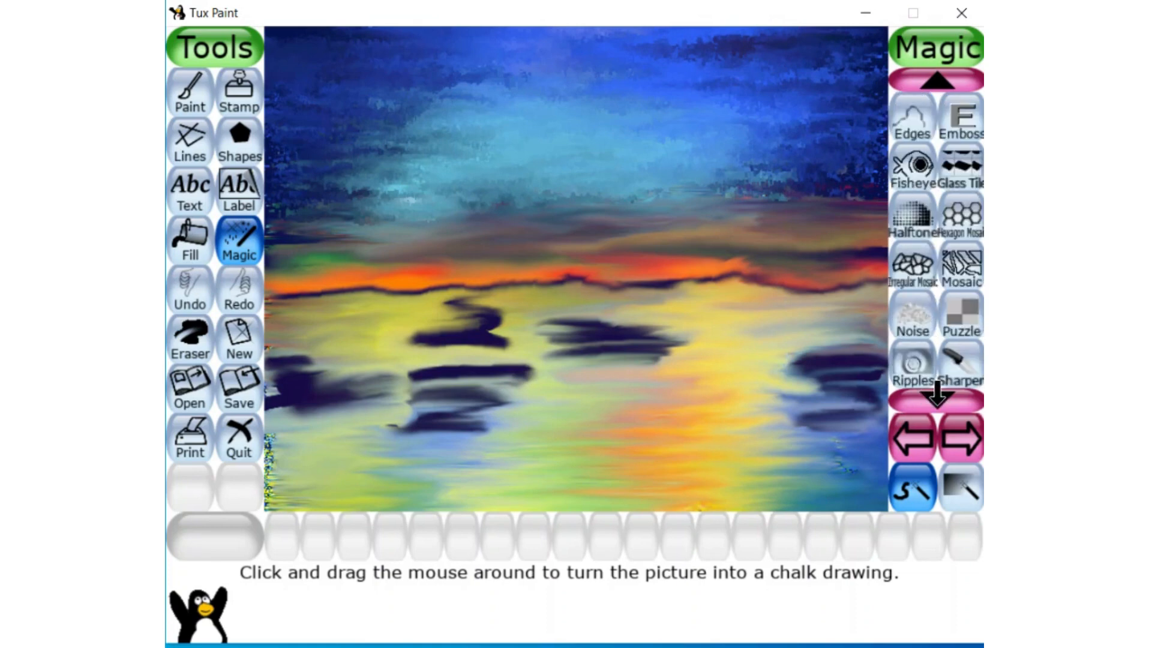
pyautogui.click(937, 398)
pyautogui.click(938, 398)
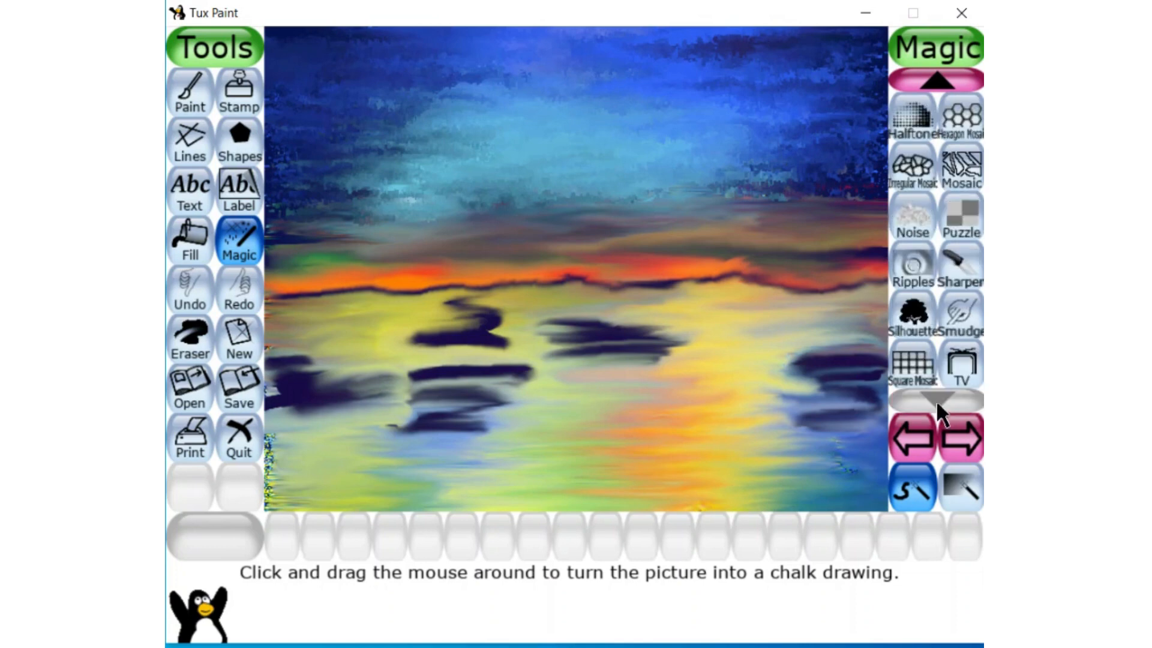
pyautogui.click(973, 448)
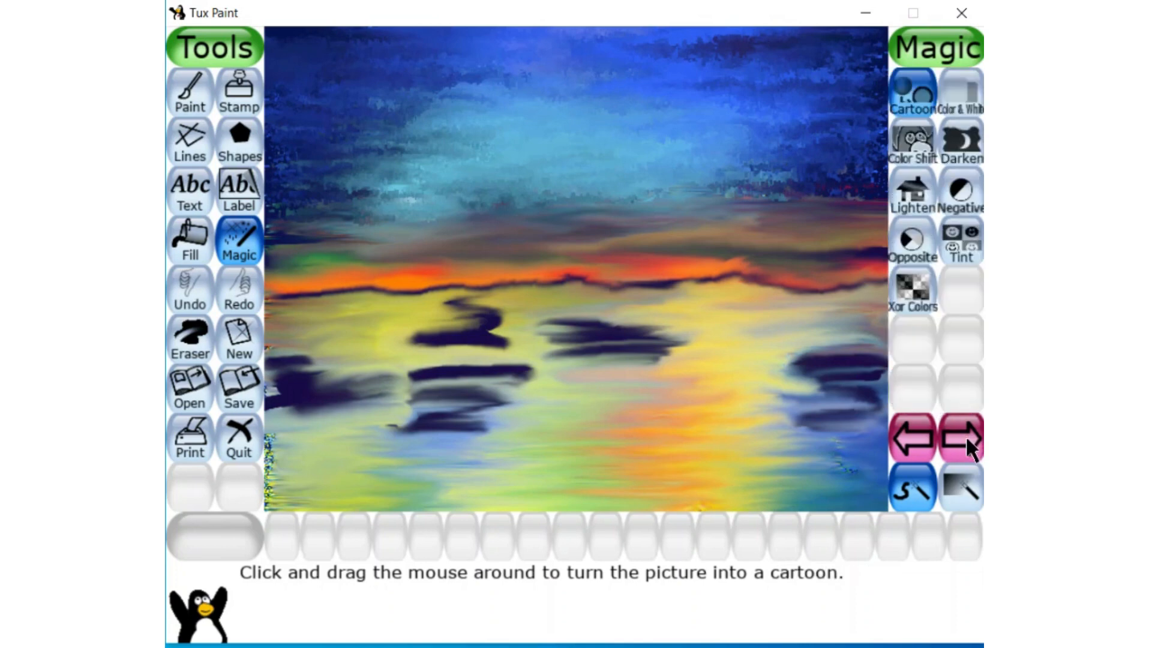
pyautogui.click(911, 195)
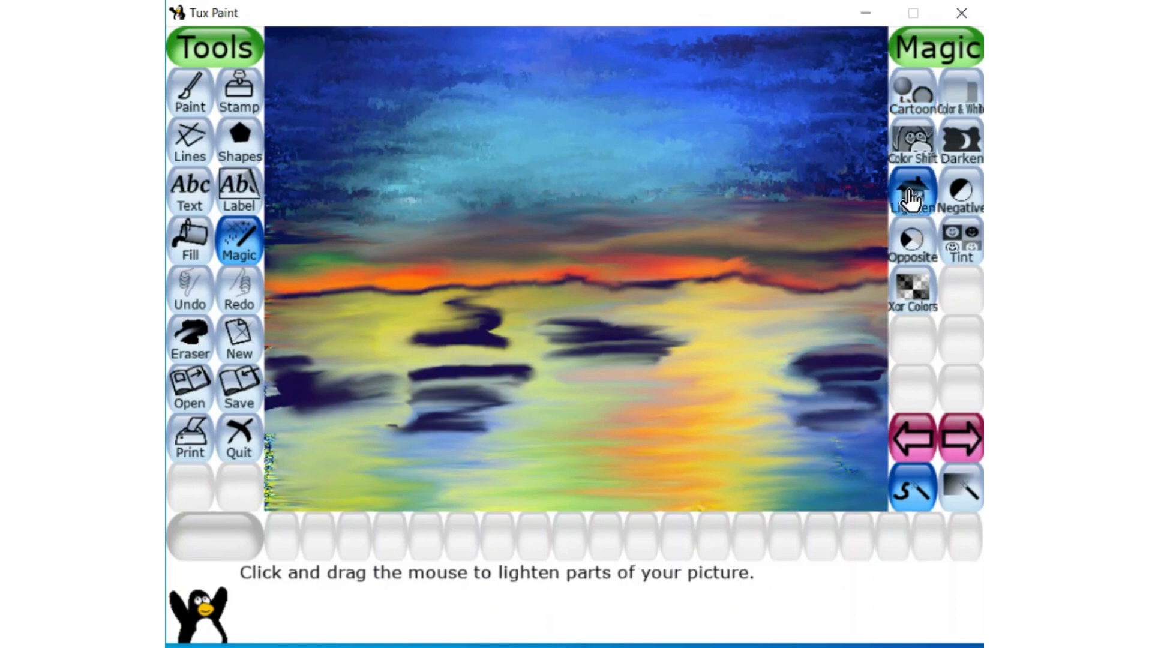
pyautogui.click(960, 486)
pyautogui.click(844, 440)
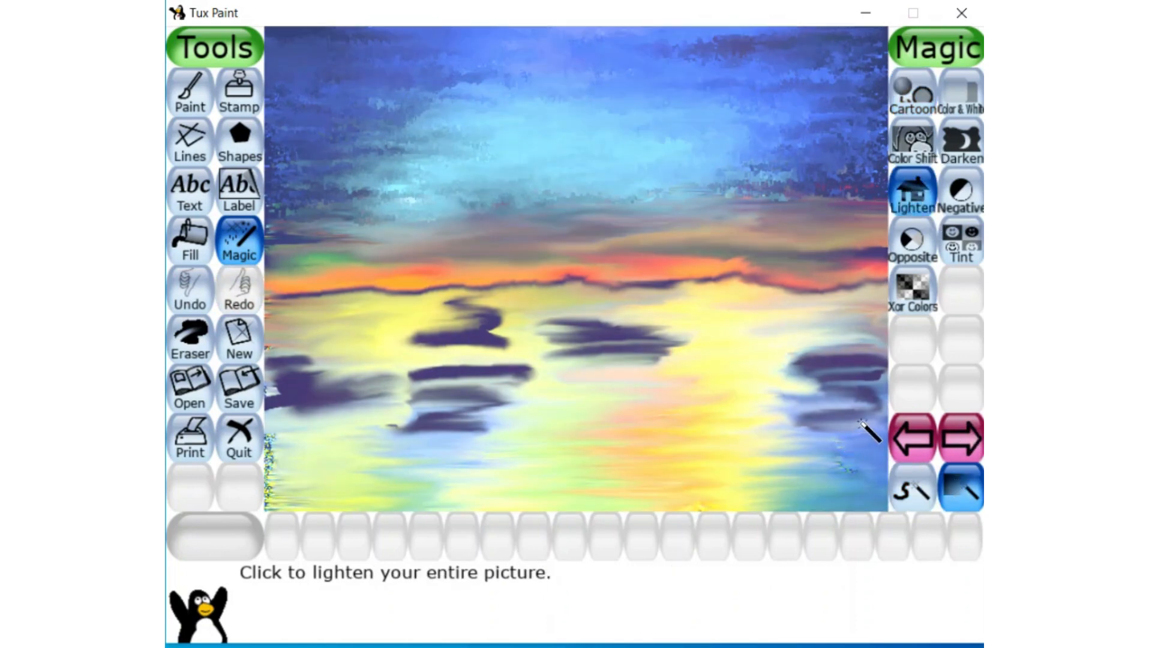
# Step: Undo the Lighten effect on the whole picture
pyautogui.hotkey('ctrl', 'z')
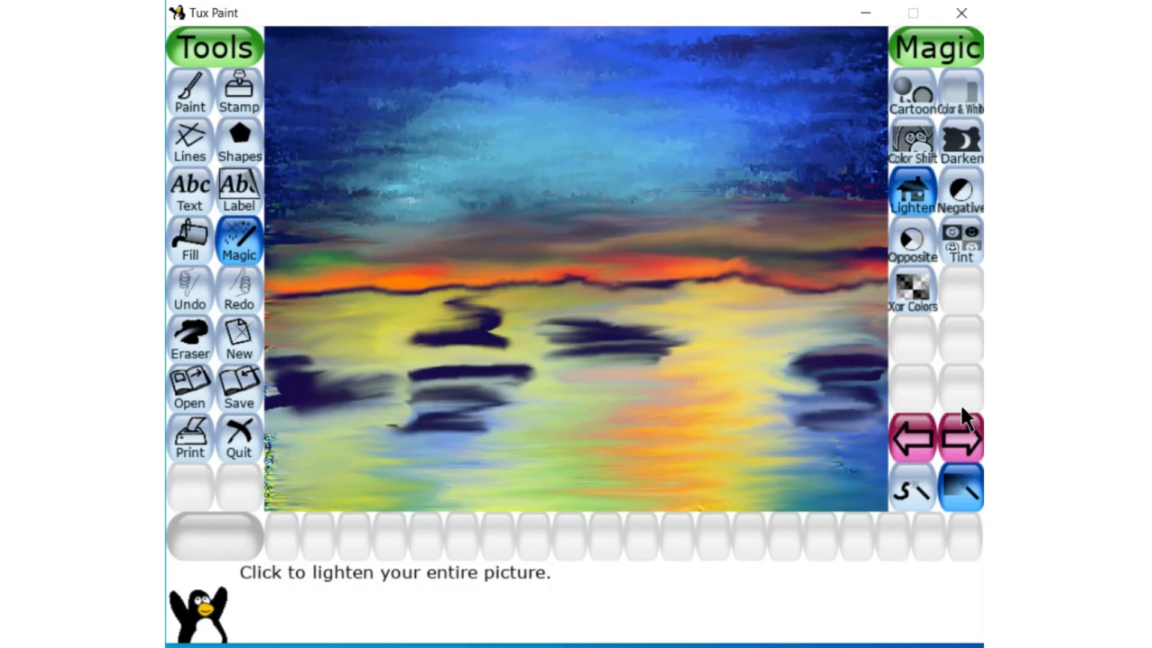
# Step: Try the Darken effect on the entire picture twice, undoing each trial
pyautogui.click(960, 142)
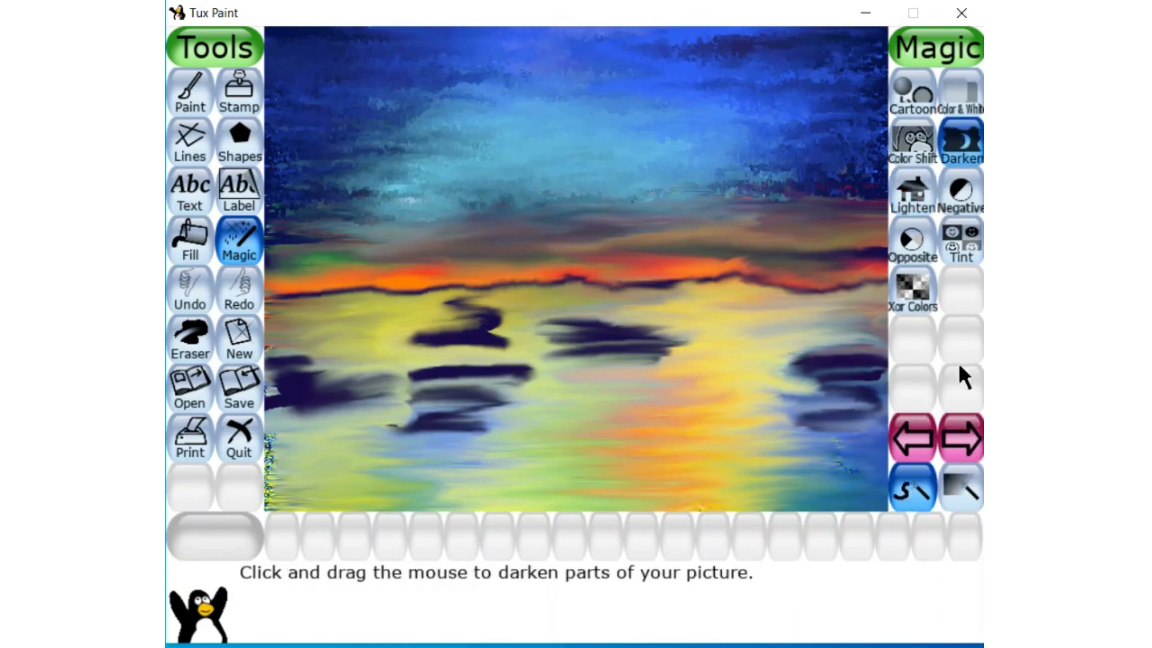
pyautogui.click(960, 486)
pyautogui.click(807, 454)
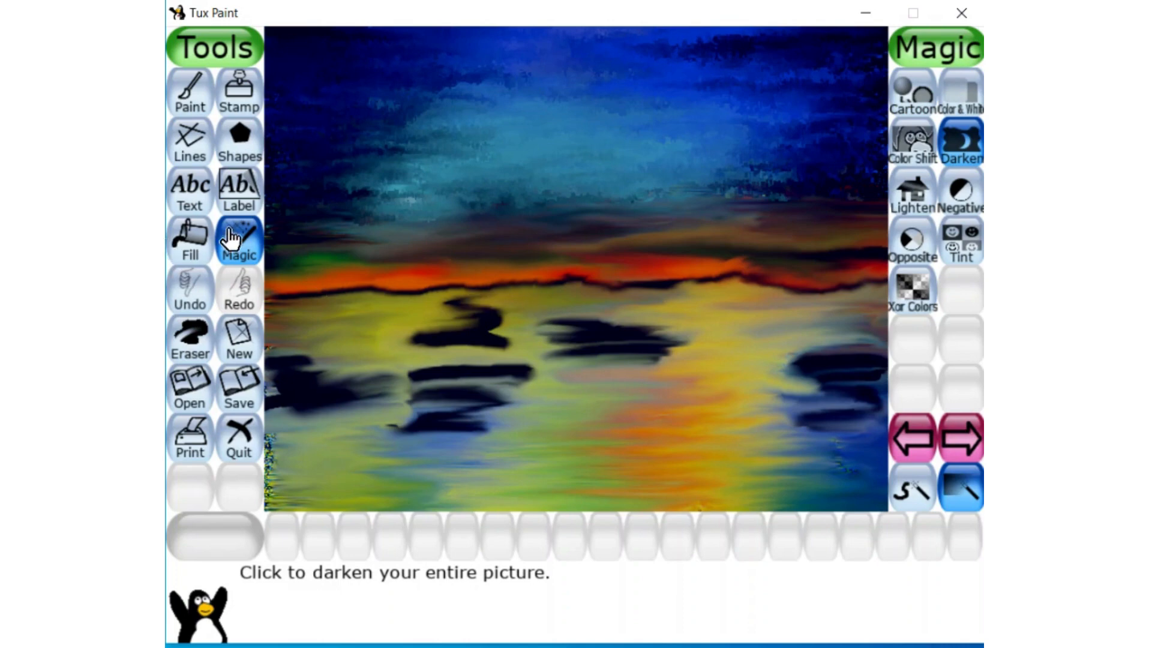
pyautogui.click(285, 309)
pyautogui.hotkey('ctrl', 'z')
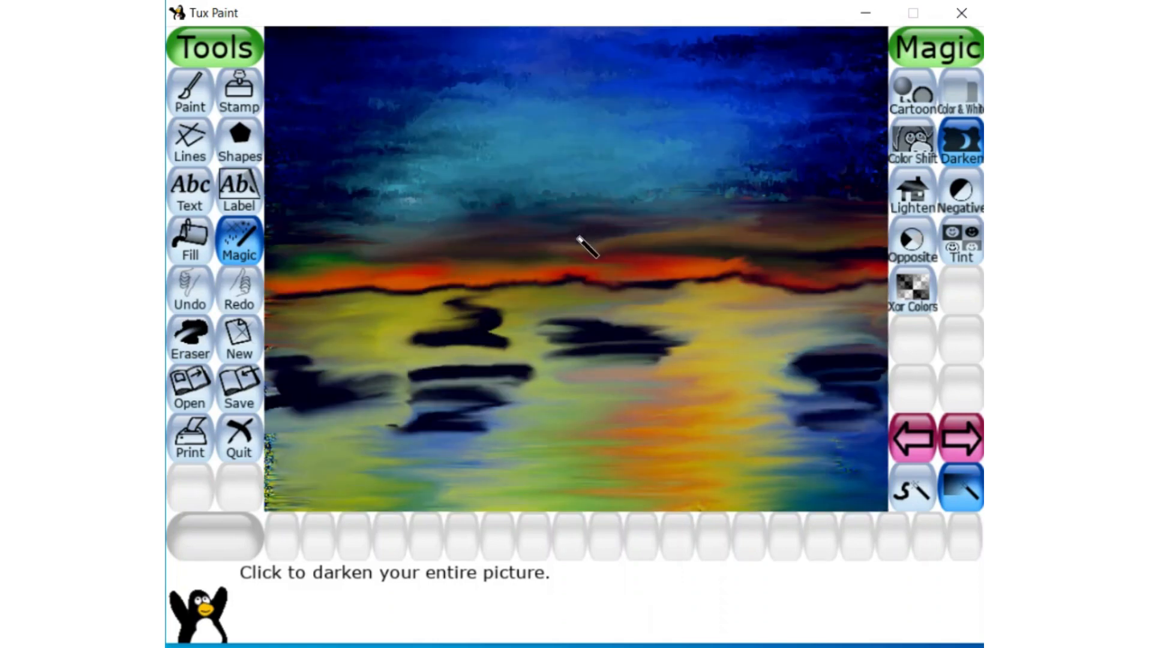
pyautogui.hotkey('ctrl', 'z')
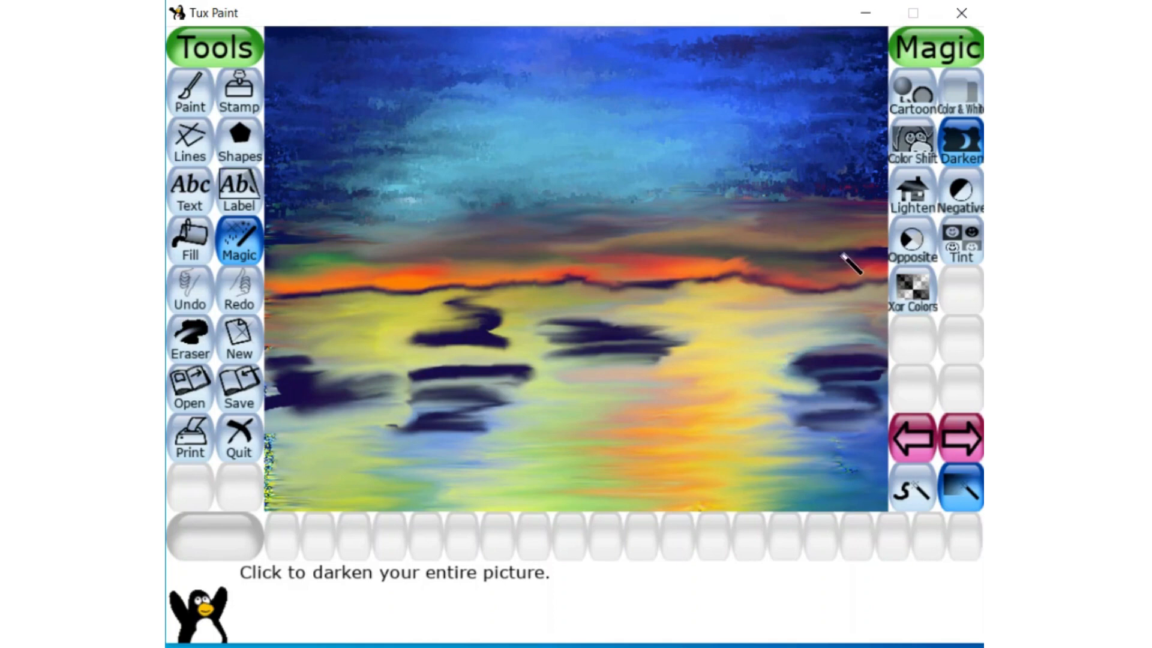
pyautogui.click(776, 367)
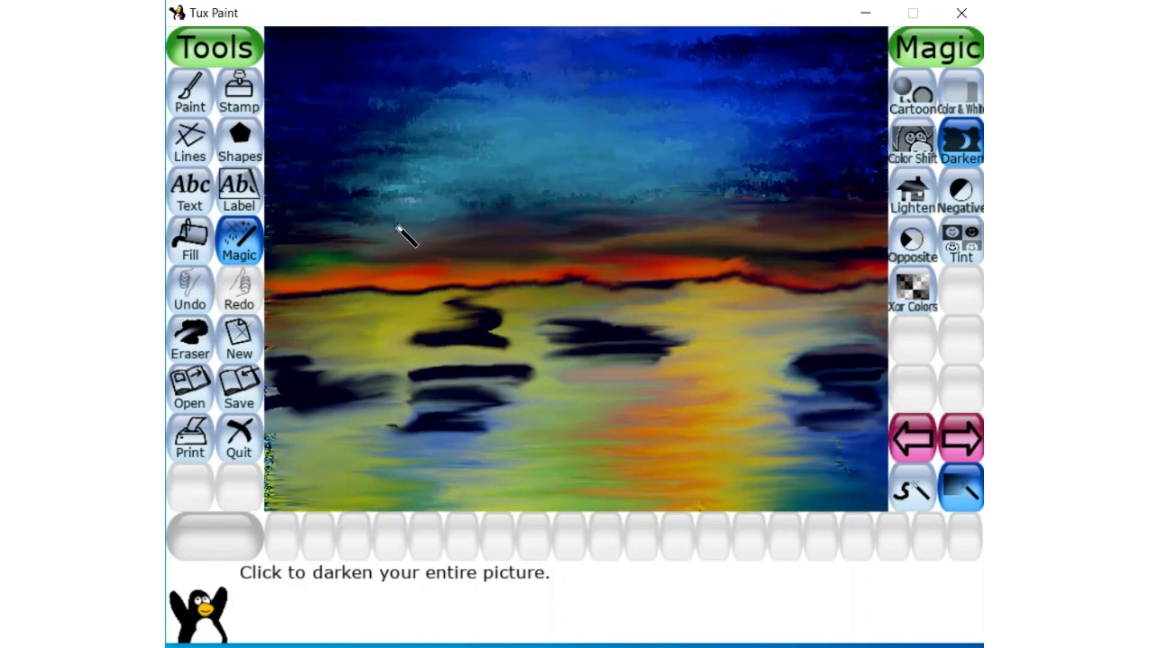
pyautogui.hotkey('ctrl', 'z')
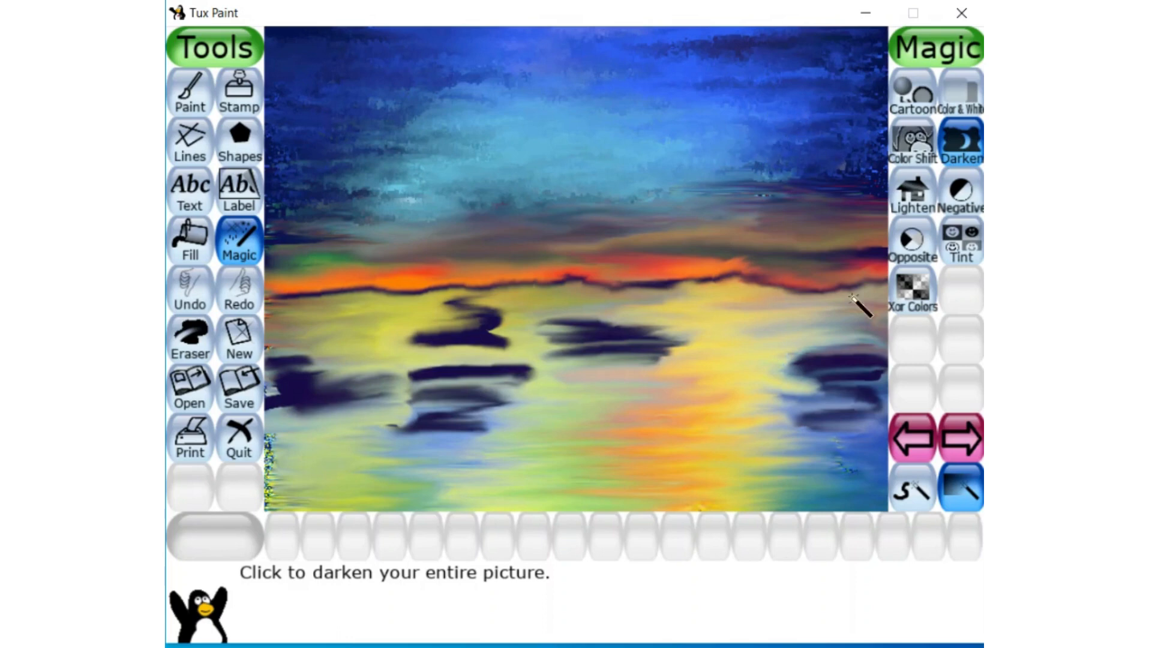
# Step: Undo a trial Chalk stroke on the water and smudge the dark patches in its middle and right part horizontally
pyautogui.click(907, 444)
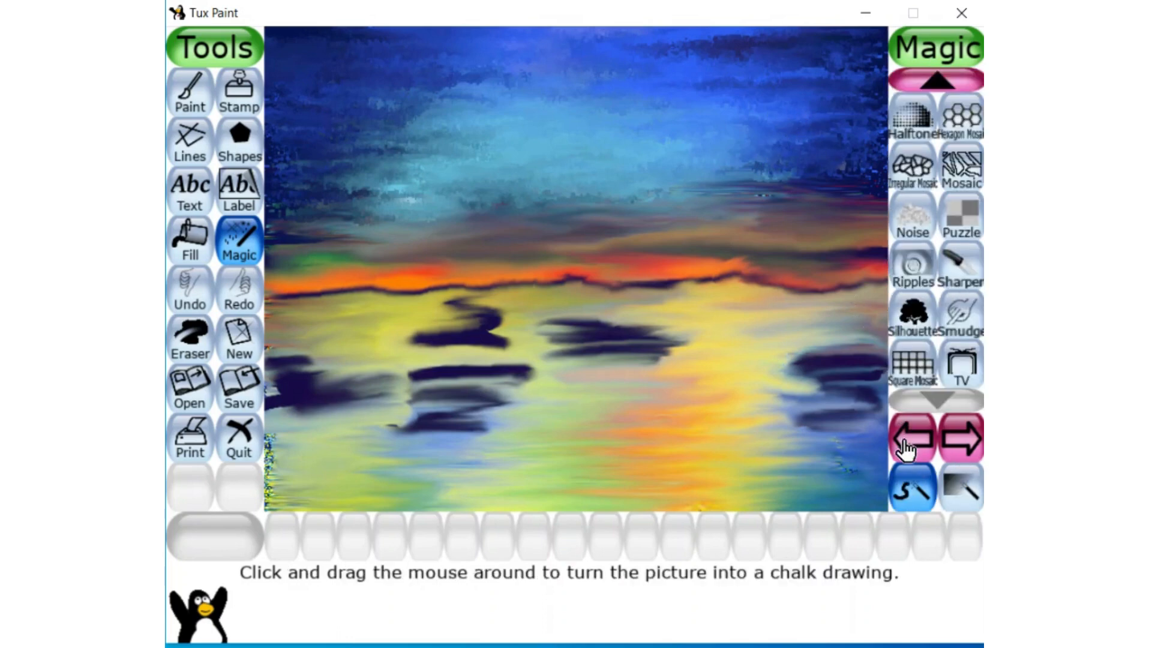
pyautogui.moveTo(570, 358)
pyautogui.mouseDown()
pyautogui.moveTo(648, 333)
pyautogui.moveTo(621, 330)
pyautogui.moveTo(685, 333)
pyautogui.moveTo(573, 364)
pyautogui.moveTo(598, 351)
pyautogui.mouseUp()
pyautogui.hotkey('ctrl', 'z')
pyautogui.click(960, 315)
pyautogui.moveTo(567, 322)
pyautogui.mouseDown()
pyautogui.moveTo(628, 336)
pyautogui.moveTo(620, 350)
pyautogui.moveTo(640, 370)
pyautogui.moveTo(592, 385)
pyautogui.moveTo(615, 363)
pyautogui.moveTo(654, 358)
pyautogui.moveTo(656, 346)
pyautogui.moveTo(537, 322)
pyautogui.moveTo(564, 360)
pyautogui.moveTo(628, 395)
pyautogui.mouseUp()
pyautogui.moveTo(629, 354)
pyautogui.mouseDown()
pyautogui.moveTo(530, 358)
pyautogui.moveTo(592, 330)
pyautogui.moveTo(690, 317)
pyautogui.moveTo(588, 355)
pyautogui.moveTo(624, 378)
pyautogui.moveTo(817, 373)
pyautogui.moveTo(728, 380)
pyautogui.moveTo(835, 399)
pyautogui.moveTo(763, 424)
pyautogui.moveTo(846, 423)
pyautogui.mouseUp()
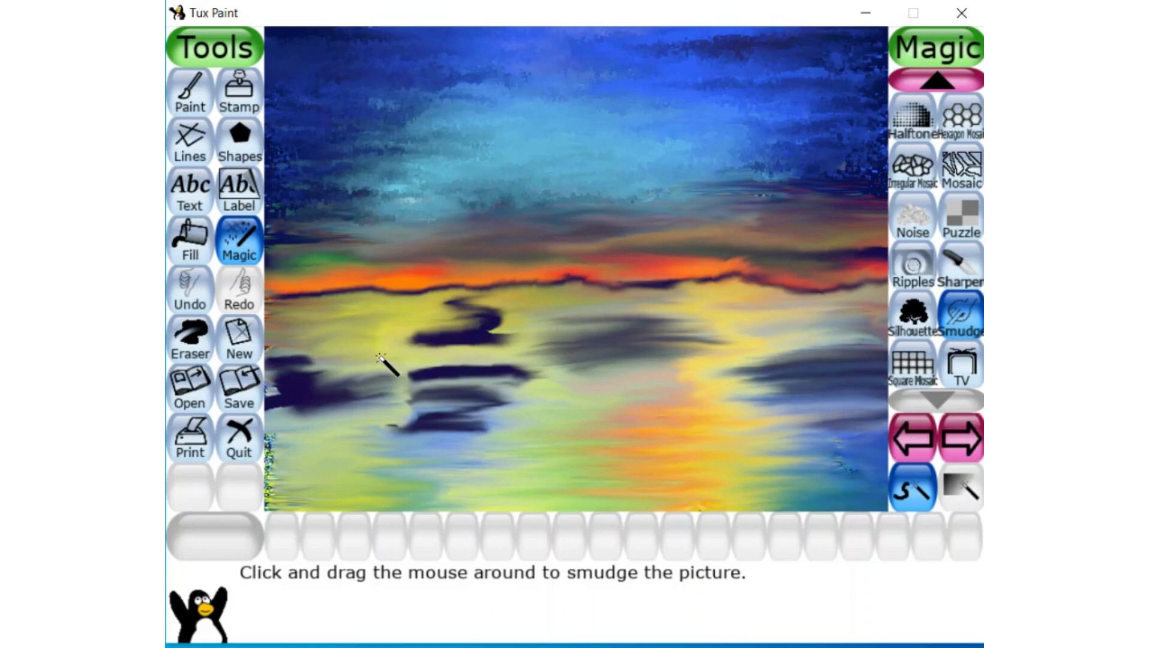
# Step: Smudge the dark patches on the left half of the water into long horizontal streaks
pyautogui.moveTo(493, 381)
pyautogui.mouseDown()
pyautogui.moveTo(376, 388)
pyautogui.moveTo(538, 377)
pyautogui.moveTo(286, 392)
pyautogui.moveTo(389, 385)
pyautogui.moveTo(290, 391)
pyautogui.moveTo(486, 405)
pyautogui.moveTo(335, 423)
pyautogui.moveTo(373, 436)
pyautogui.moveTo(468, 430)
pyautogui.moveTo(304, 429)
pyautogui.moveTo(442, 392)
pyautogui.moveTo(391, 375)
pyautogui.mouseUp()
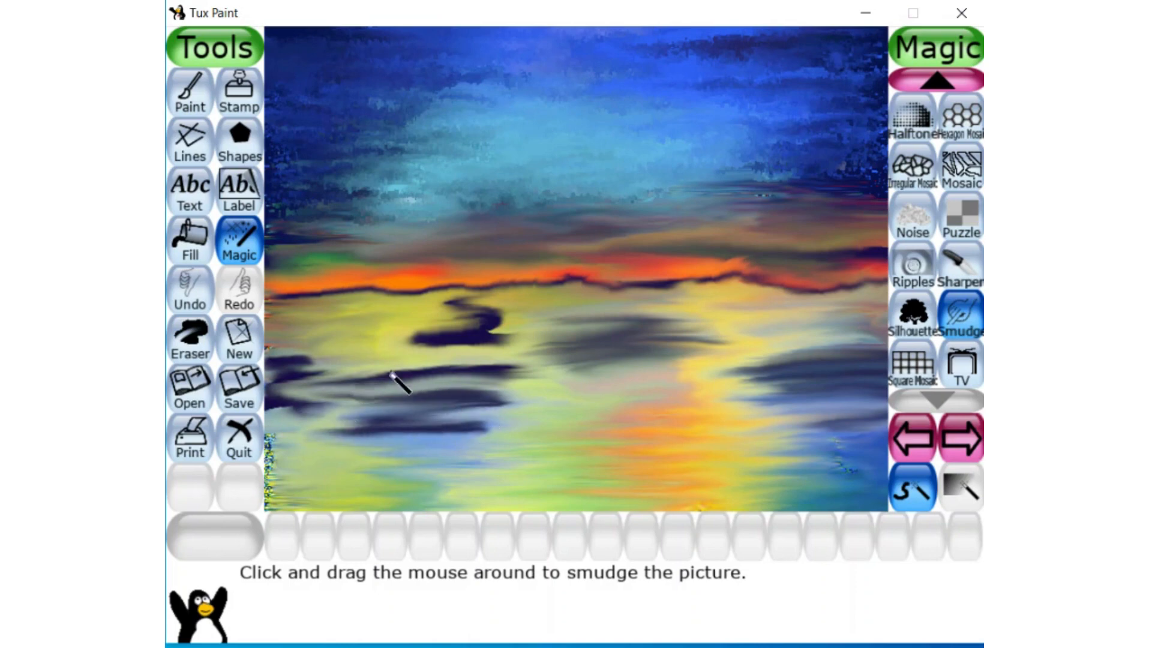
pyautogui.moveTo(421, 337)
pyautogui.mouseDown()
pyautogui.moveTo(556, 327)
pyautogui.moveTo(321, 350)
pyautogui.moveTo(460, 316)
pyautogui.moveTo(387, 323)
pyautogui.moveTo(445, 306)
pyautogui.moveTo(376, 348)
pyautogui.mouseUp()
pyautogui.moveTo(350, 389)
pyautogui.mouseDown()
pyautogui.moveTo(328, 365)
pyautogui.moveTo(286, 375)
pyautogui.moveTo(530, 378)
pyautogui.moveTo(419, 379)
pyautogui.moveTo(488, 394)
pyautogui.moveTo(471, 406)
pyautogui.moveTo(293, 420)
pyautogui.moveTo(368, 432)
pyautogui.mouseUp()
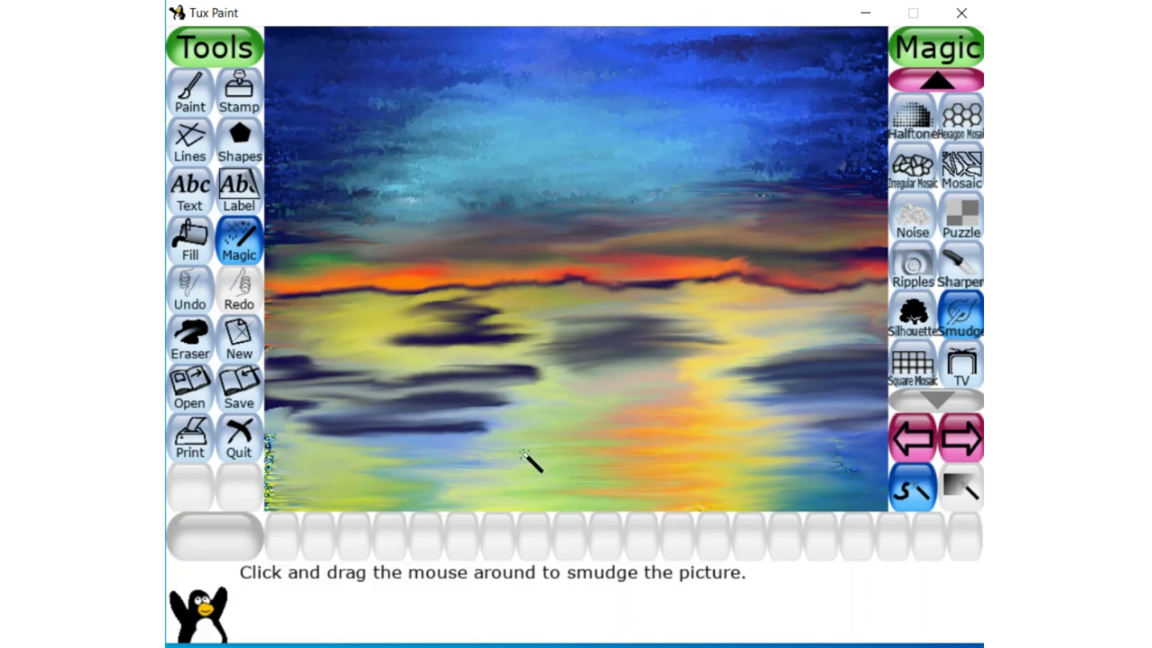
# Step: Choose the hot air balloon stamp from the vehicle stamp collection
pyautogui.click(239, 91)
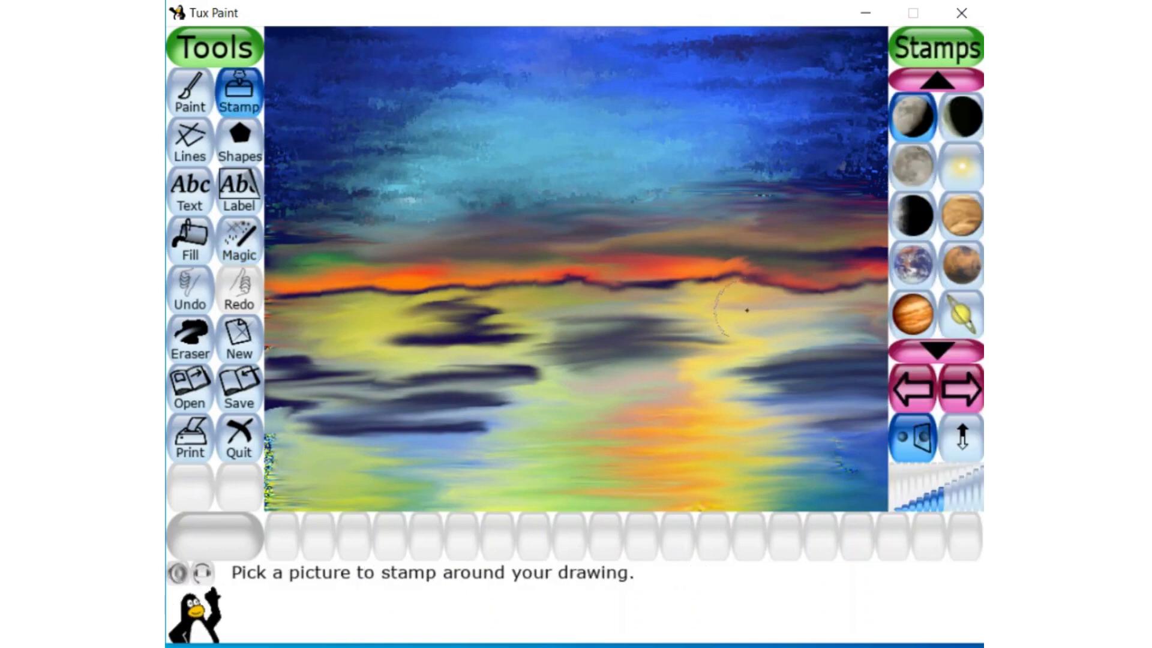
pyautogui.click(957, 390)
pyautogui.click(953, 391)
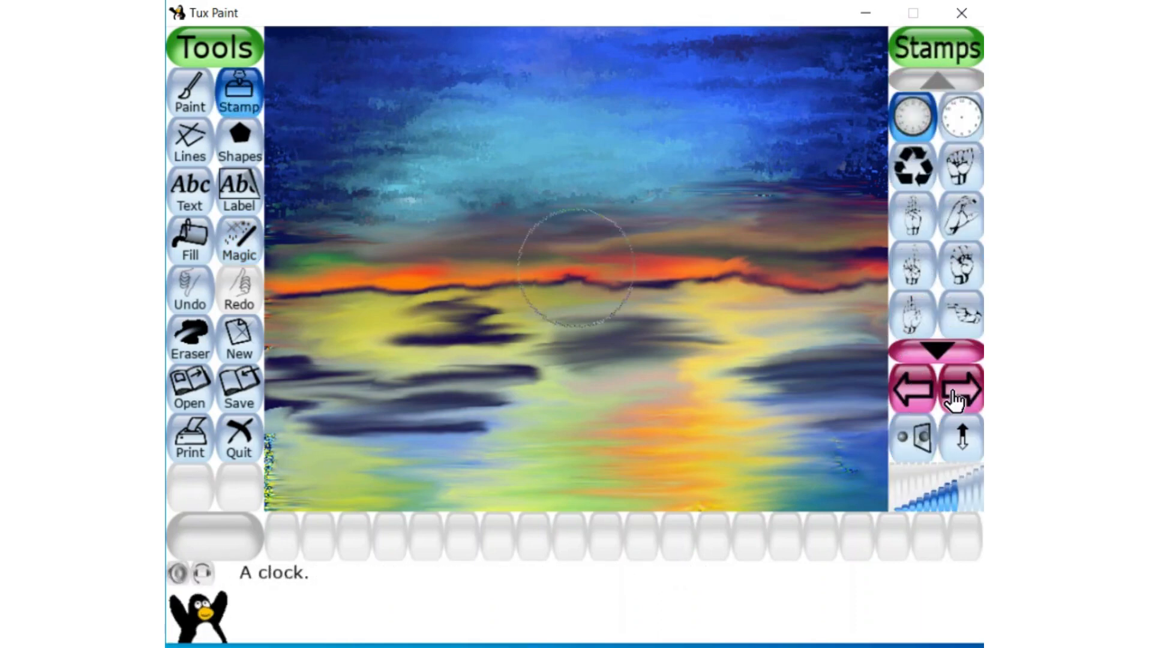
pyautogui.click(955, 396)
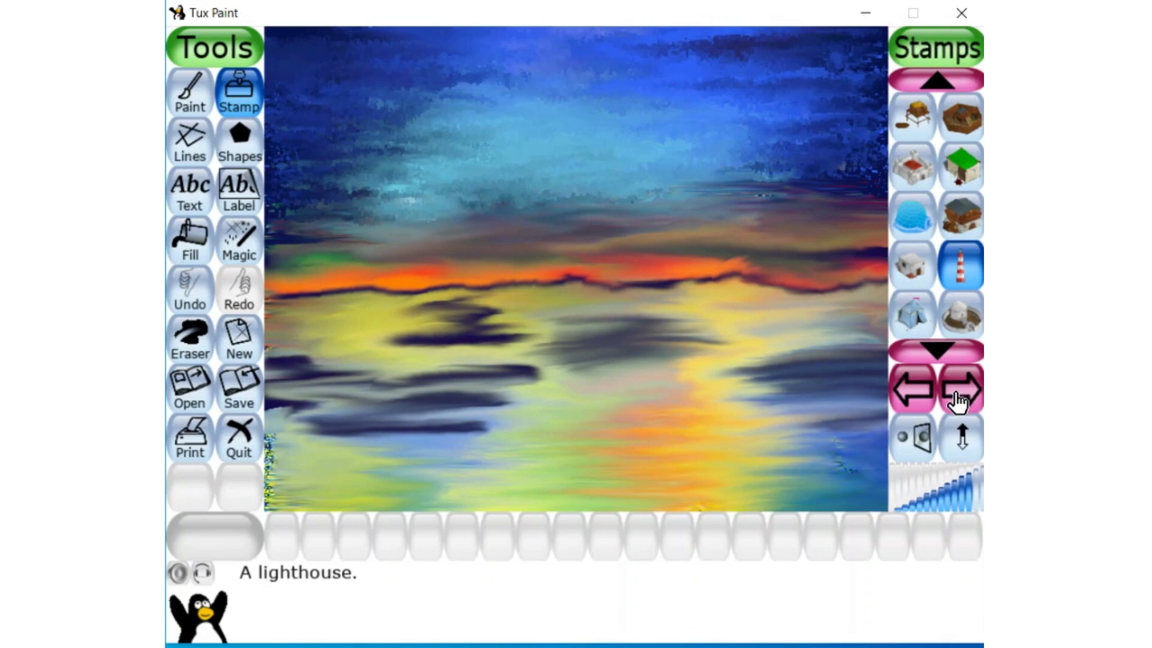
pyautogui.click(958, 402)
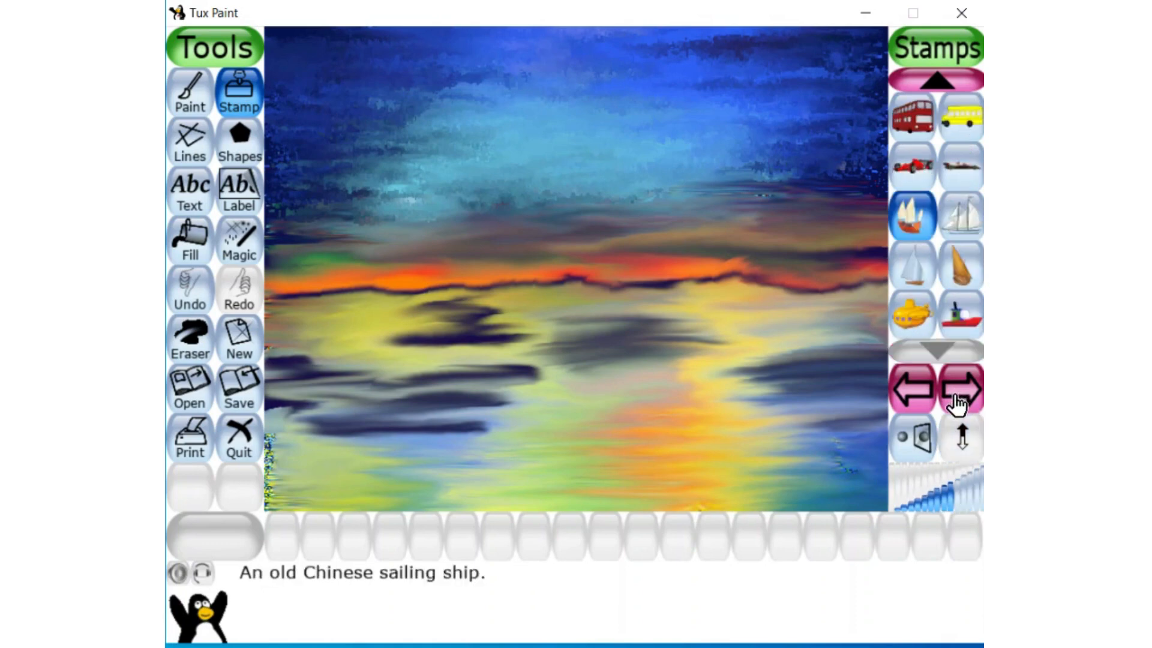
pyautogui.click(939, 82)
pyautogui.click(941, 83)
pyautogui.click(941, 82)
pyautogui.click(941, 83)
pyautogui.click(940, 82)
pyautogui.click(941, 82)
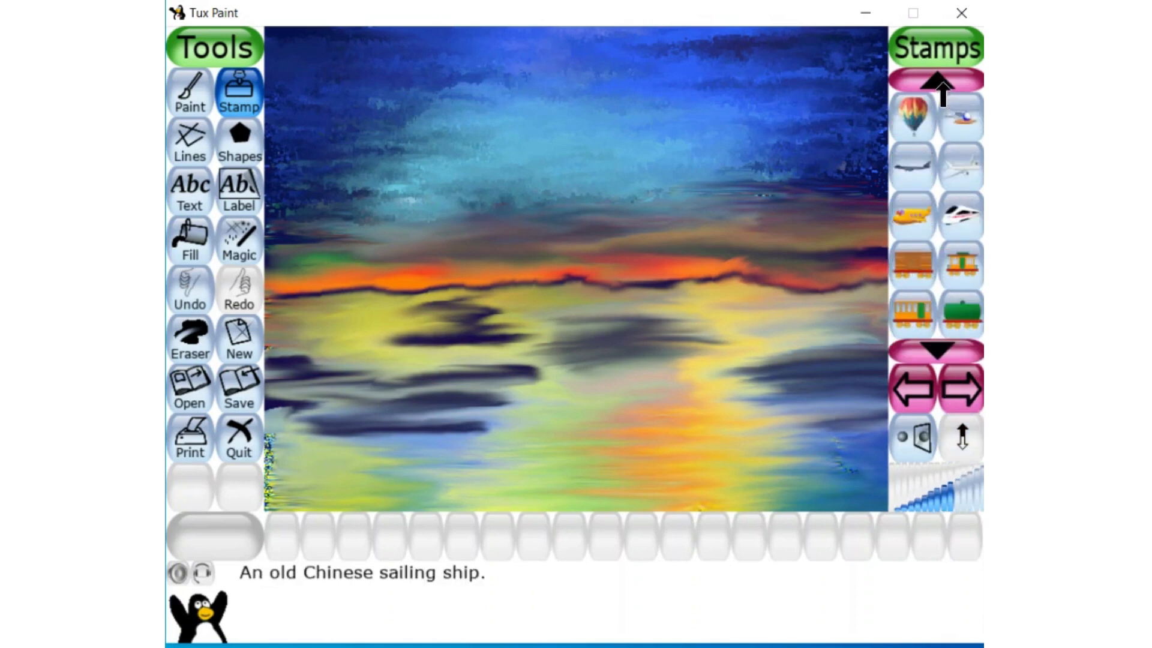
pyautogui.click(941, 83)
pyautogui.click(914, 174)
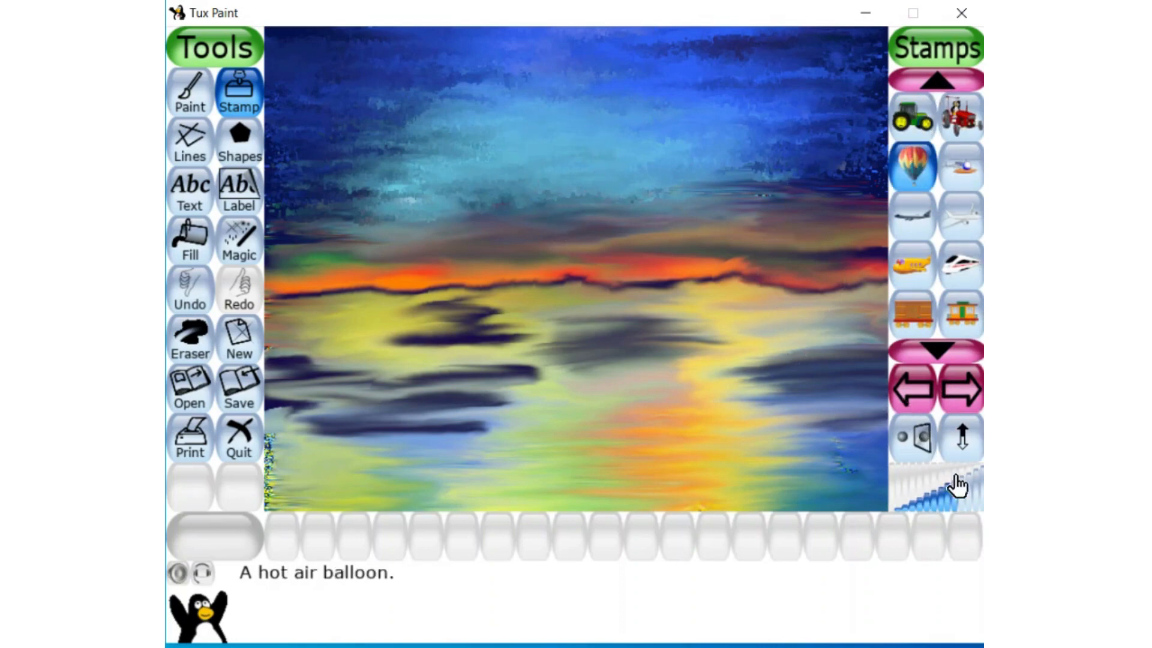
# Step: Stamp a large hot air balloon in the sky left of centre, its basket reaching the orange horizon band
pyautogui.click(966, 496)
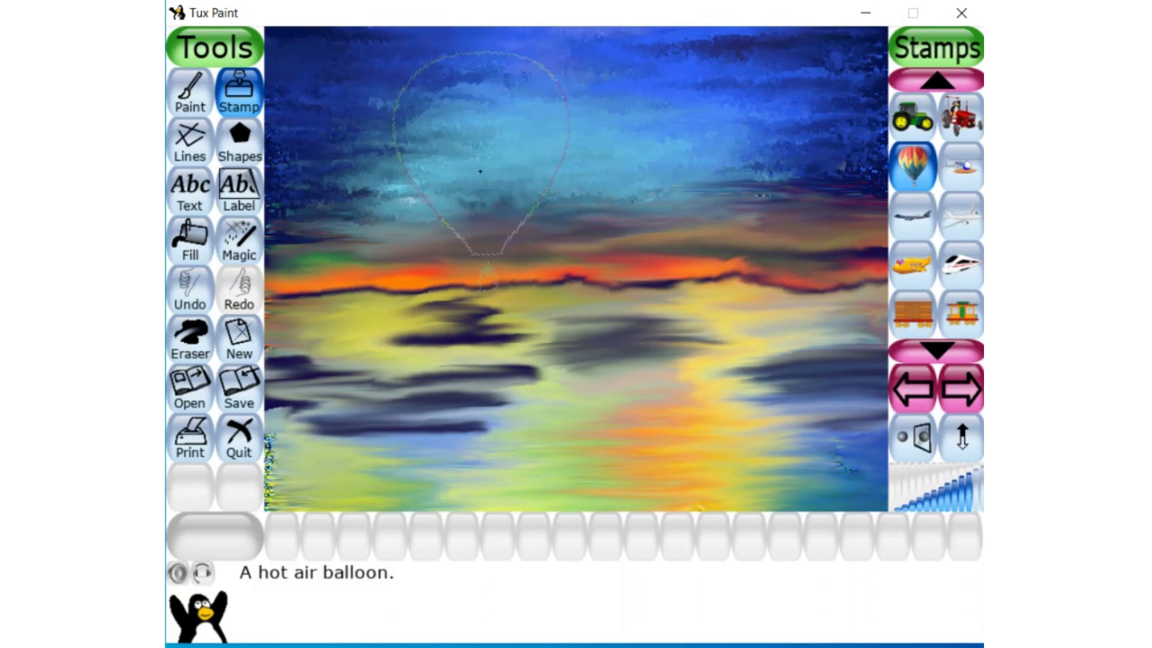
pyautogui.click(965, 506)
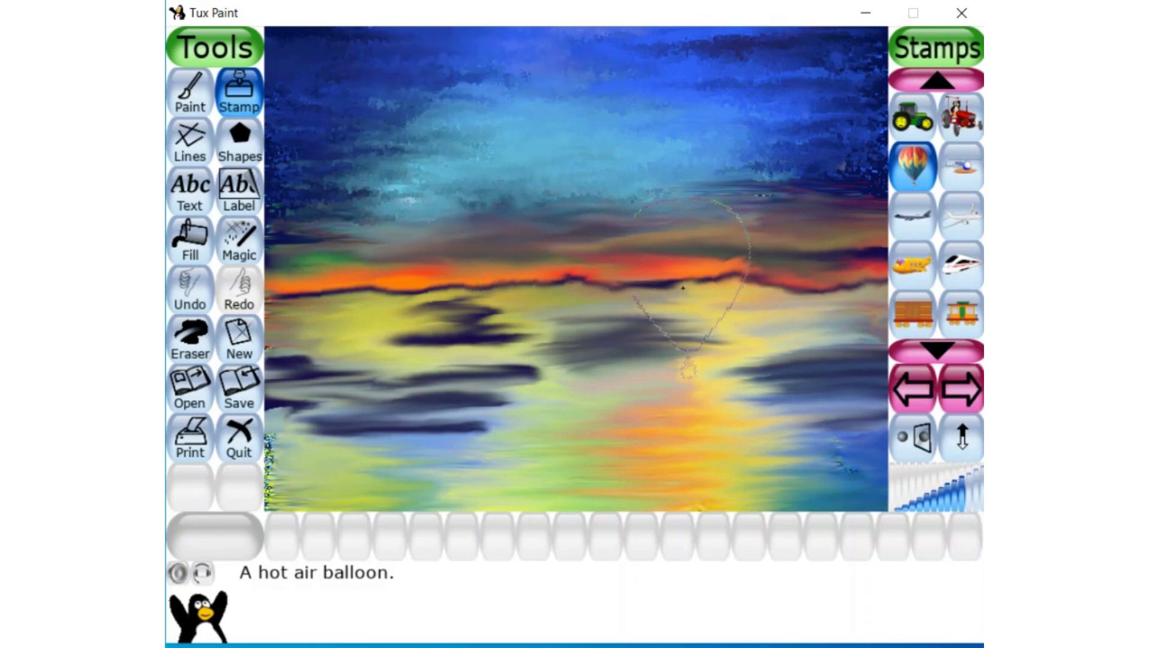
pyautogui.click(502, 189)
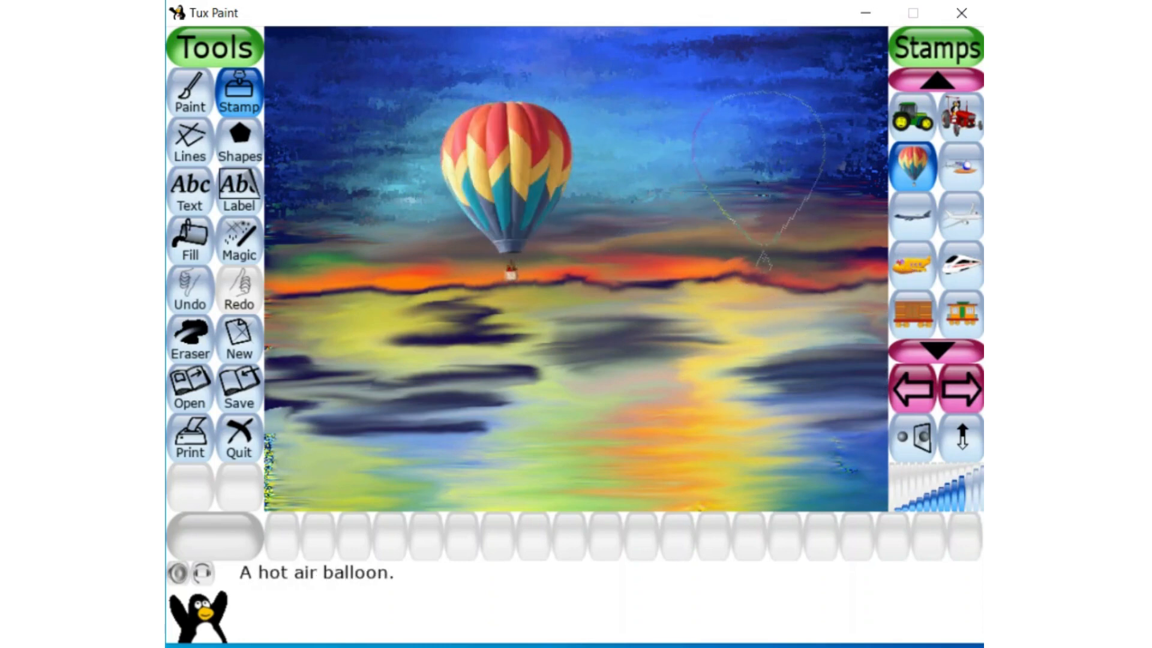
# Step: Stamp four smaller hot air balloons of varied sizes: two above the right horizon, one above the left horizon and one in the upper right sky
pyautogui.click(937, 503)
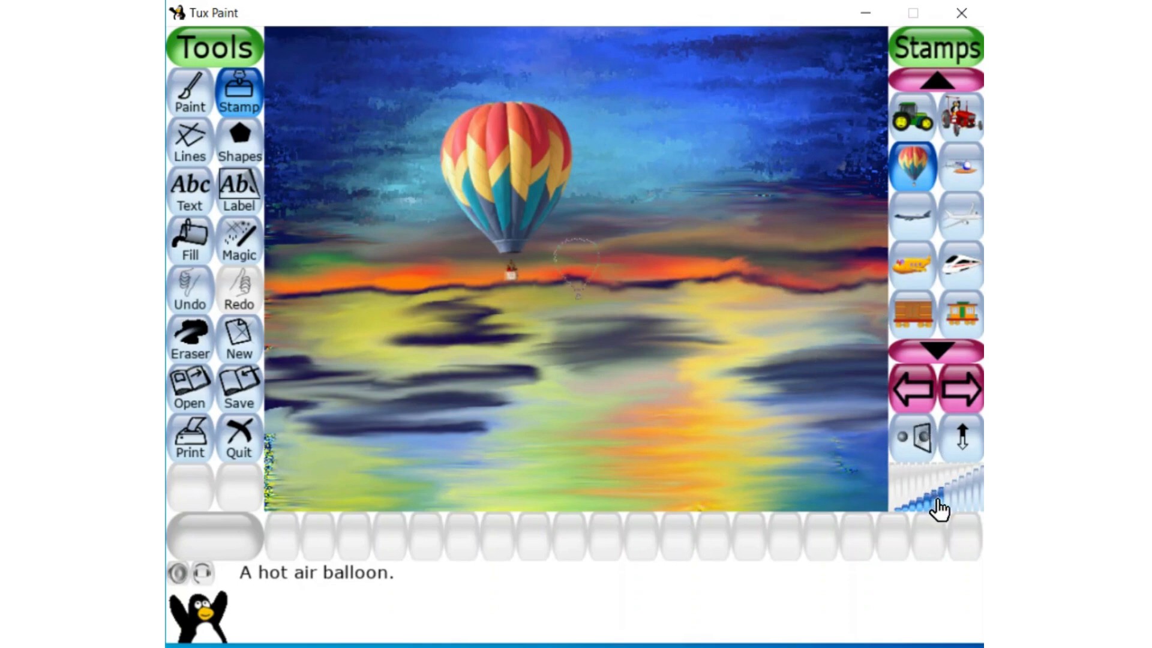
pyautogui.click(735, 243)
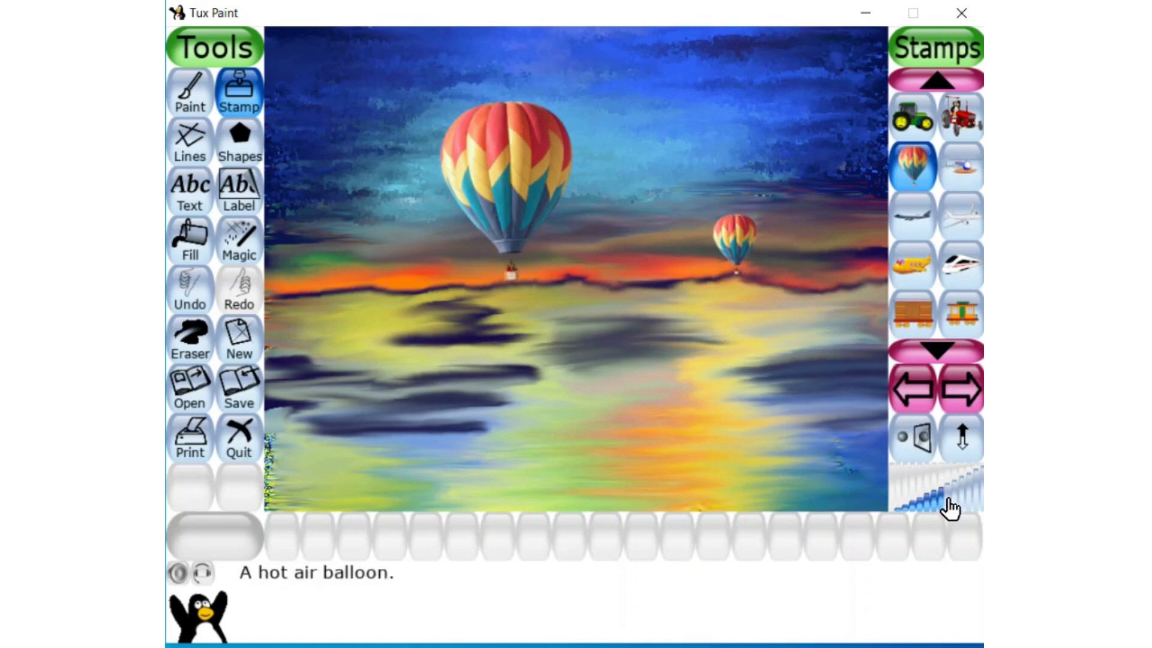
pyautogui.click(788, 221)
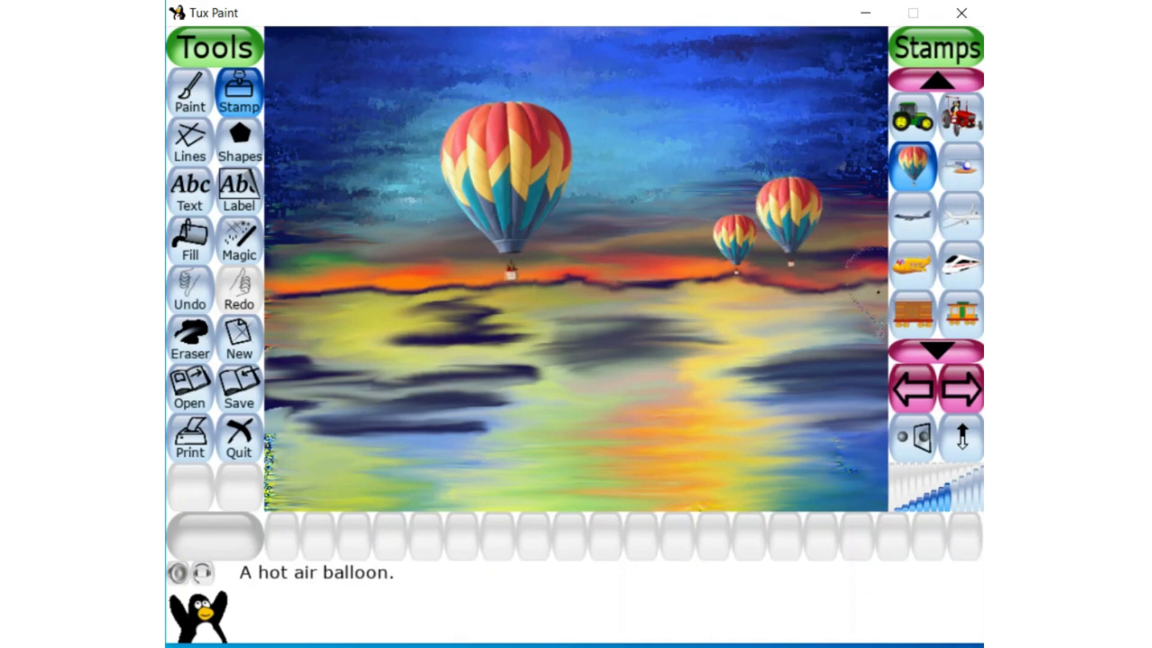
pyautogui.click(931, 507)
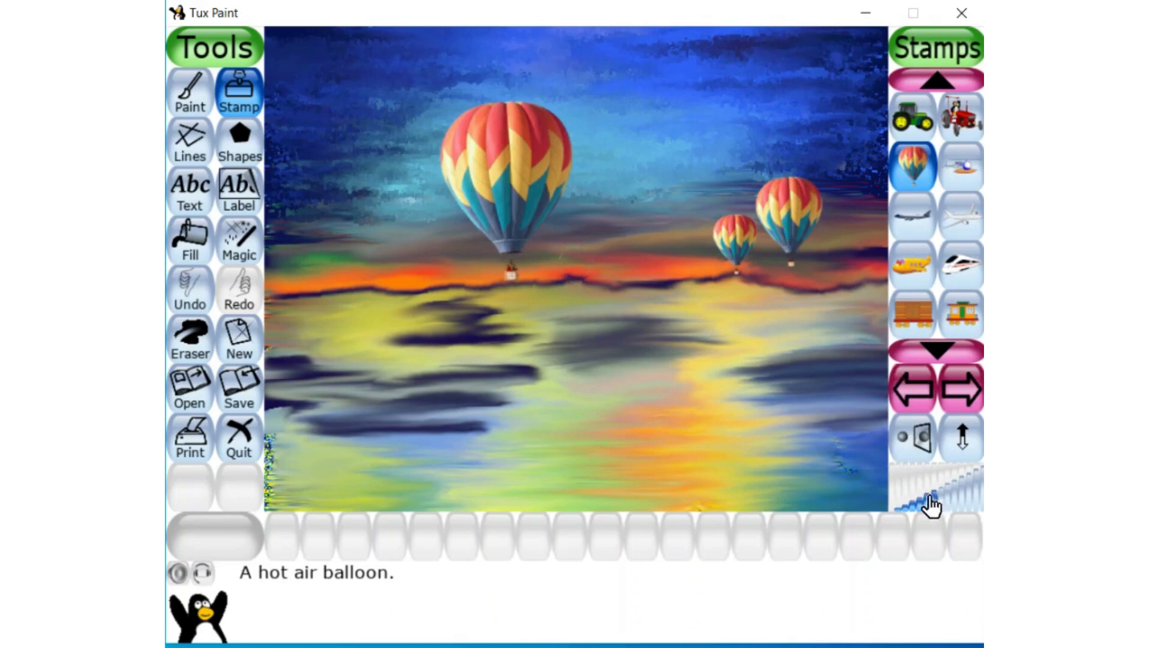
pyautogui.click(360, 258)
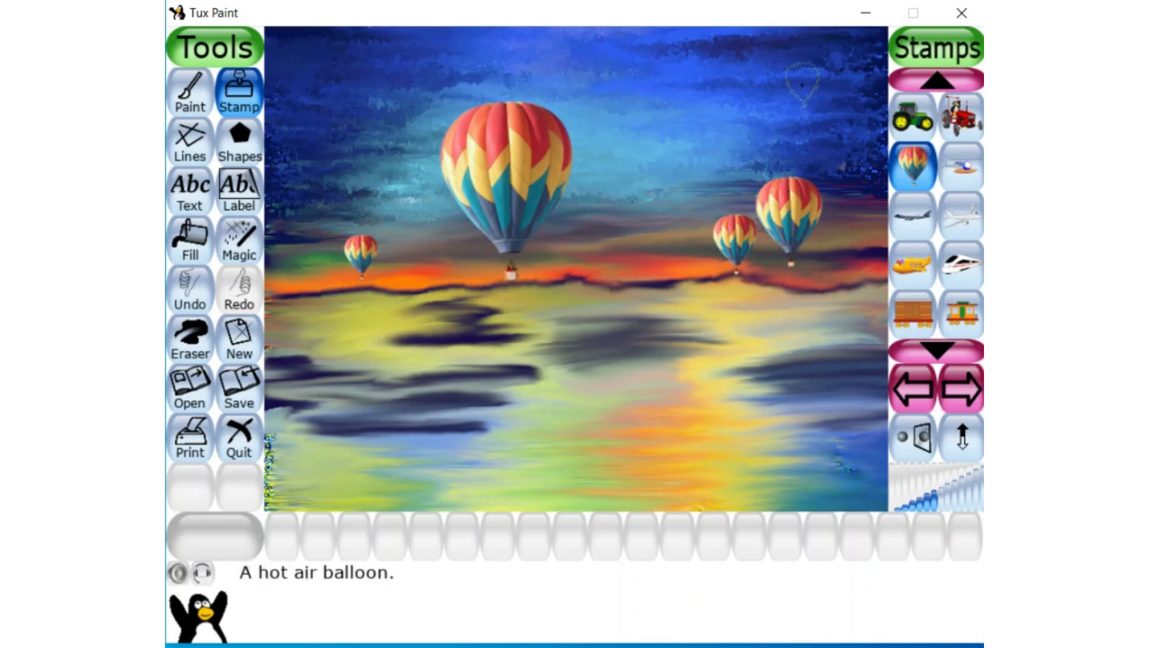
pyautogui.click(802, 84)
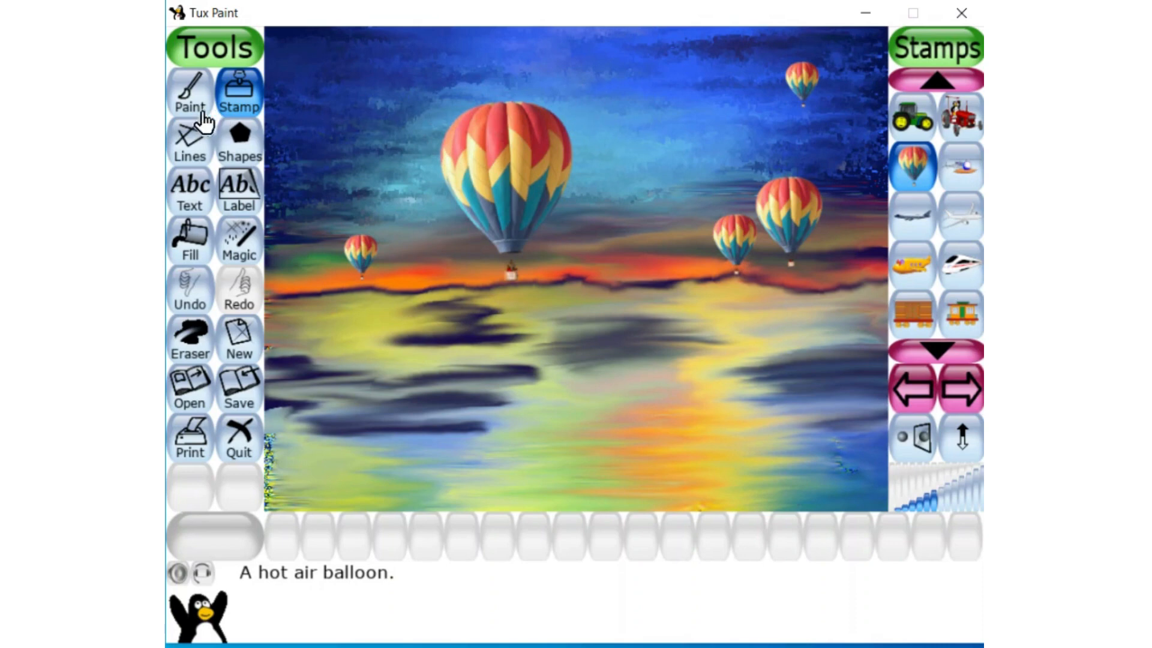
# Step: Soften all five hot air balloons with the Blur effect, painting over each one
pyautogui.click(240, 241)
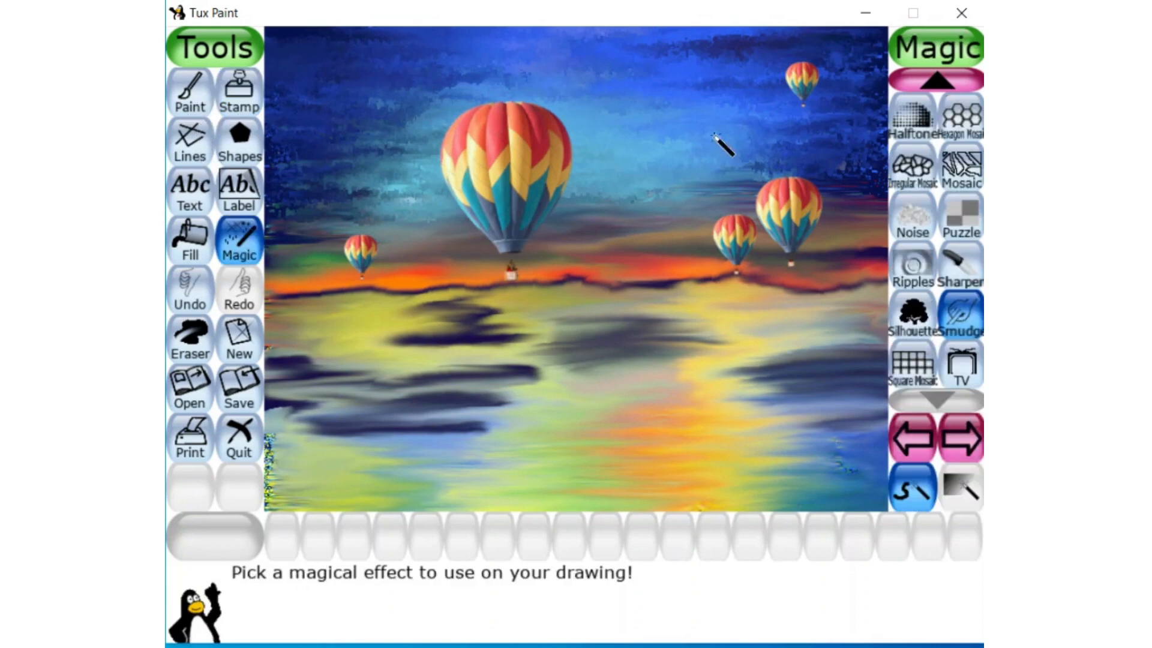
pyautogui.click(937, 78)
pyautogui.click(947, 137)
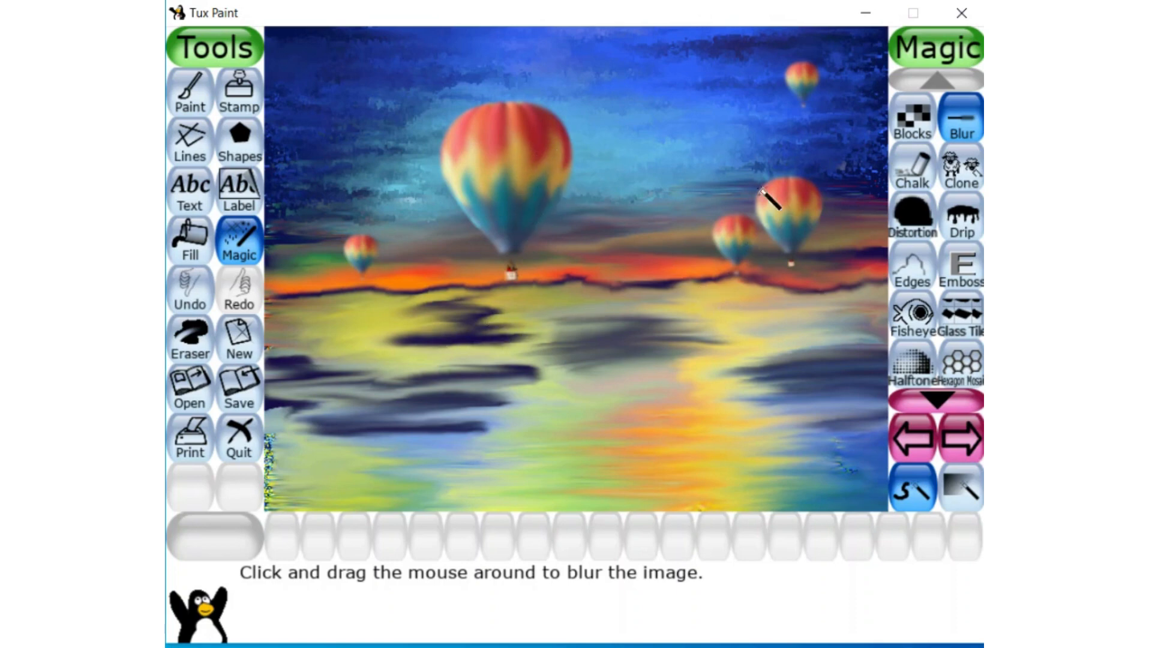
# Step: Browse the stamp collections, including animals, food, medical items and plants, and return to the holiday collection
pyautogui.click(239, 93)
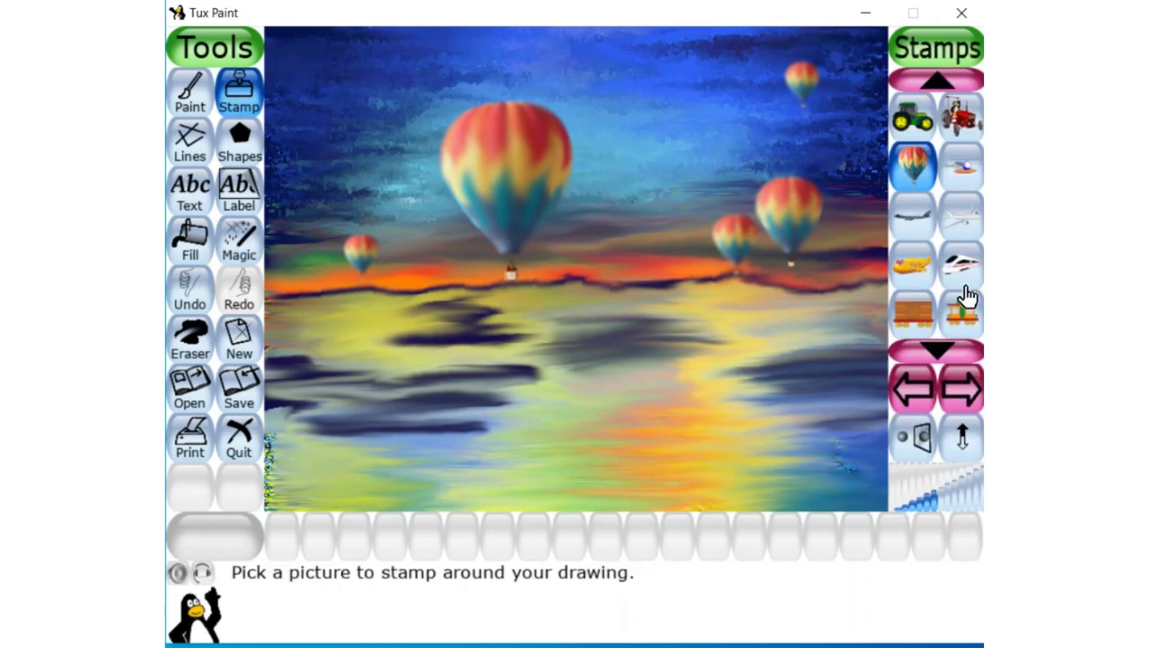
pyautogui.click(960, 397)
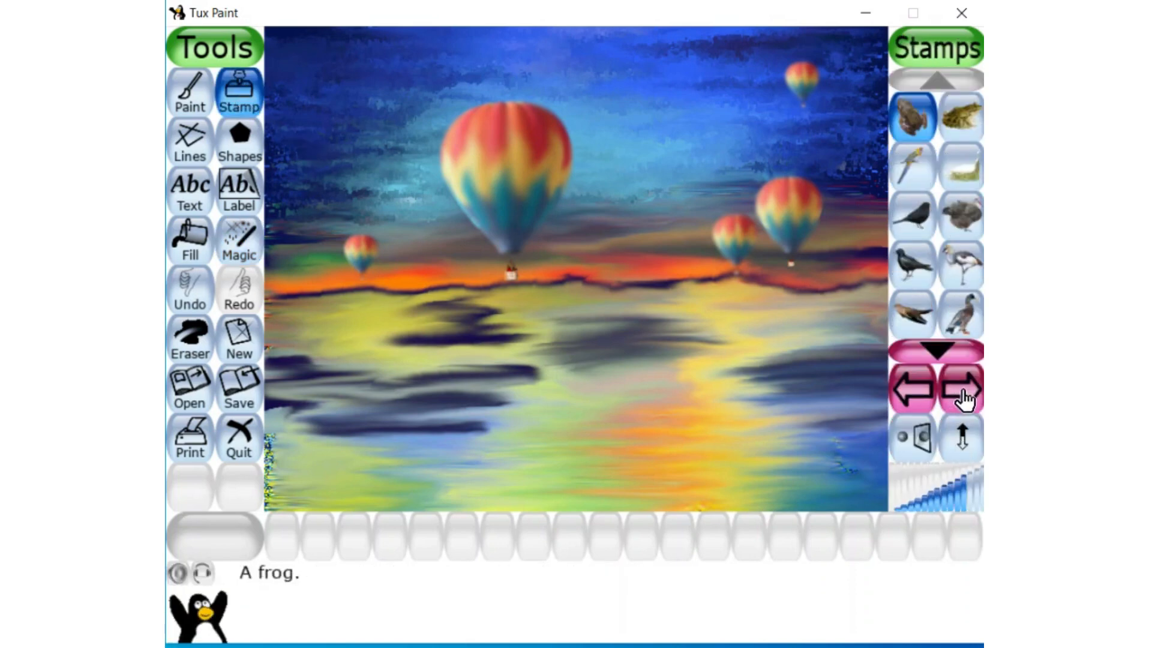
pyautogui.click(959, 399)
pyautogui.click(958, 397)
pyautogui.click(959, 398)
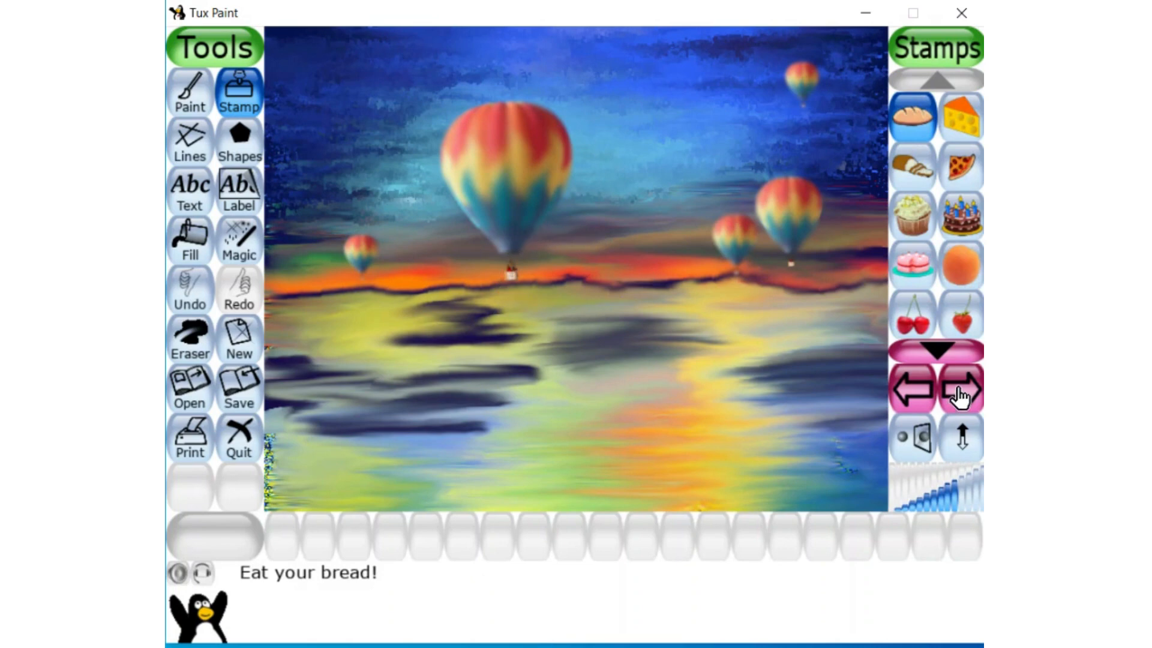
pyautogui.click(959, 398)
pyautogui.click(958, 397)
pyautogui.click(959, 397)
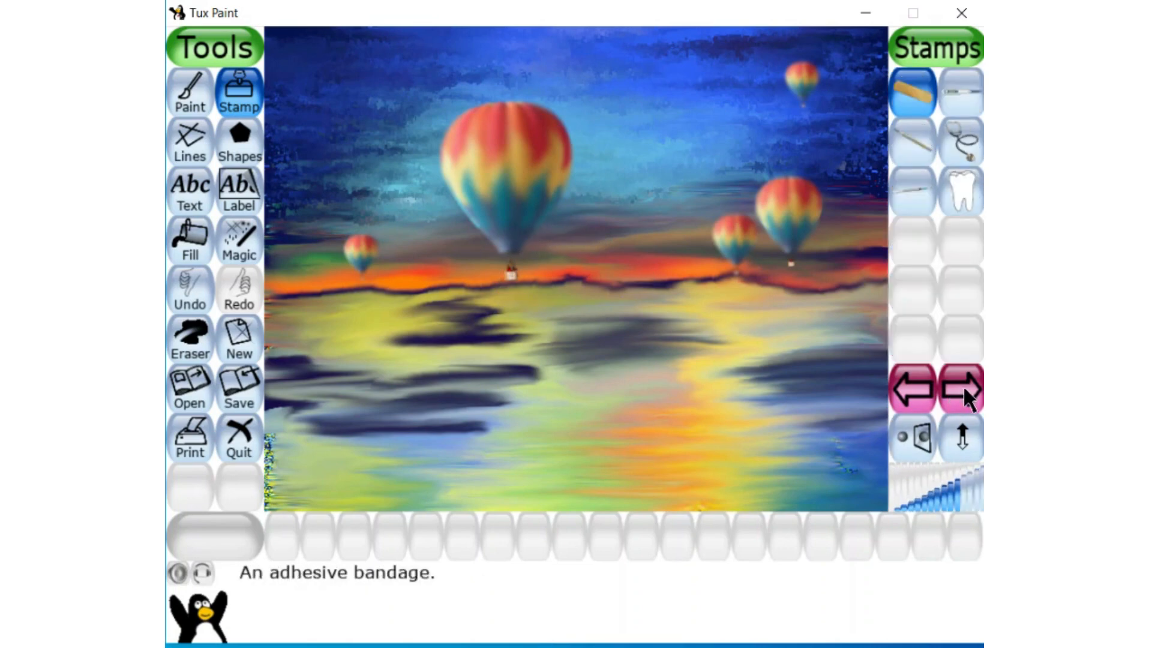
pyautogui.click(961, 391)
pyautogui.click(962, 390)
pyautogui.click(961, 391)
pyautogui.click(963, 393)
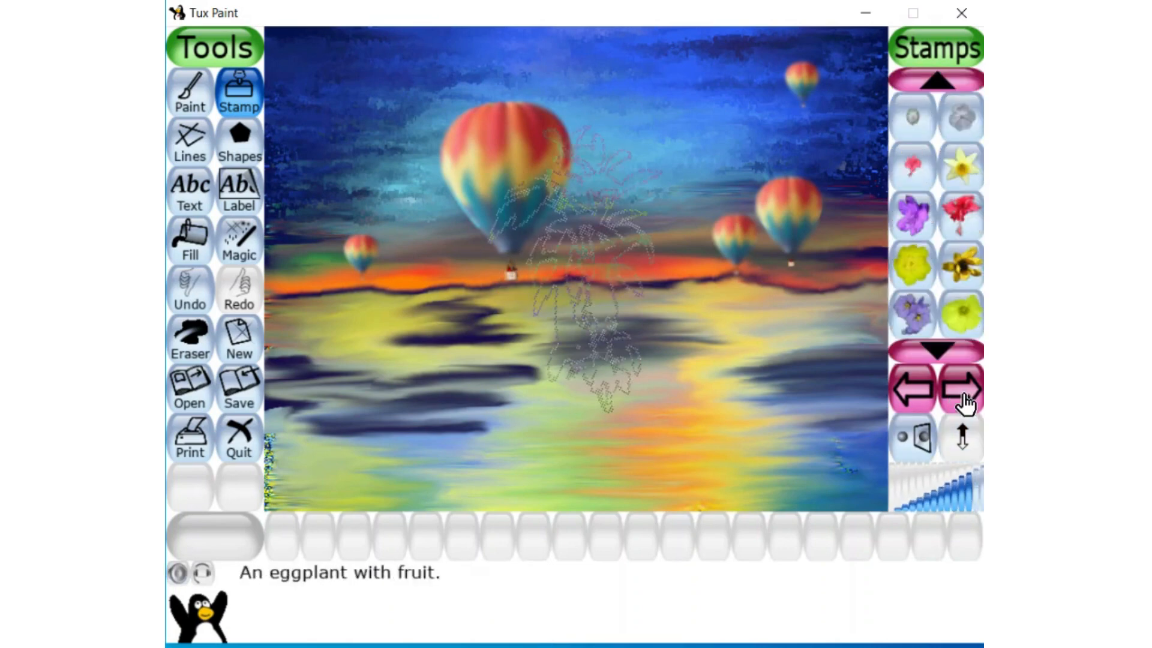
pyautogui.click(963, 397)
pyautogui.click(963, 401)
pyautogui.click(924, 393)
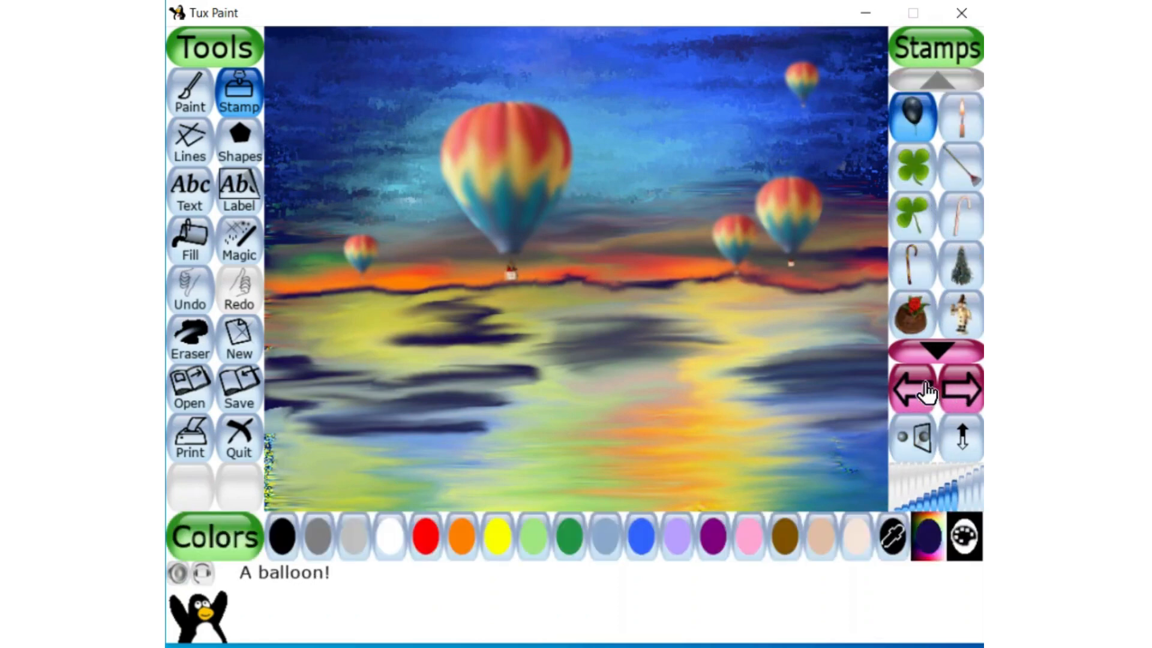
# Step: Look through the holiday and space stamp collections and return to the Christmas stamps in the holiday collection
pyautogui.click(937, 349)
pyautogui.click(937, 349)
pyautogui.click(938, 349)
pyautogui.click(937, 349)
pyautogui.click(937, 349)
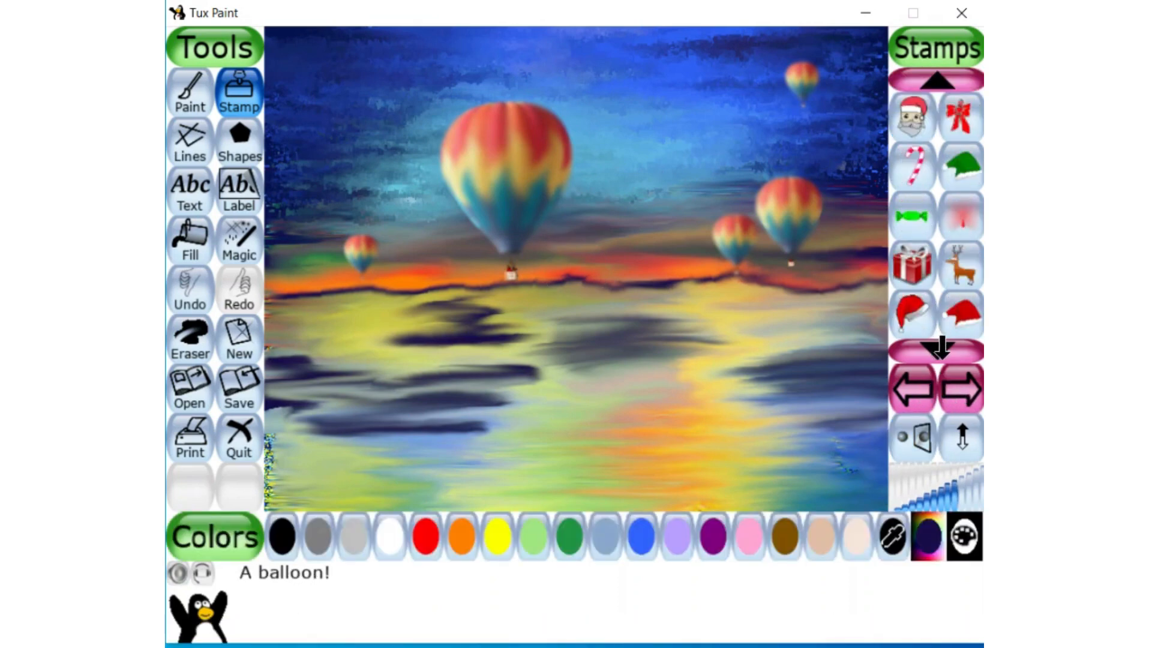
pyautogui.click(943, 376)
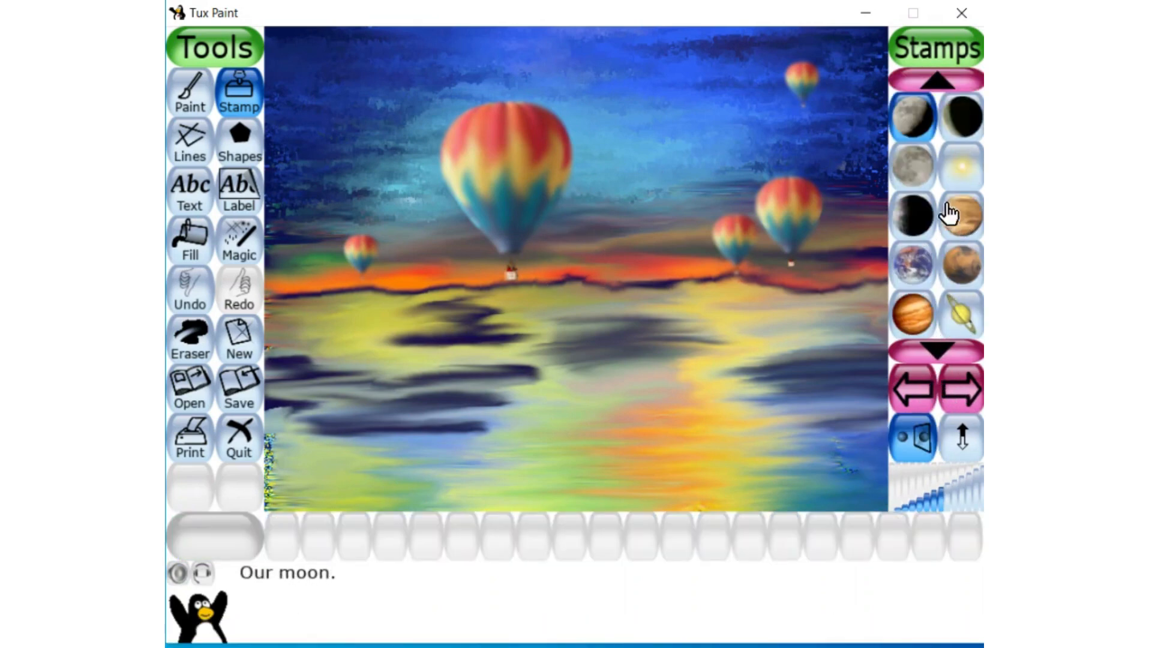
pyautogui.click(946, 90)
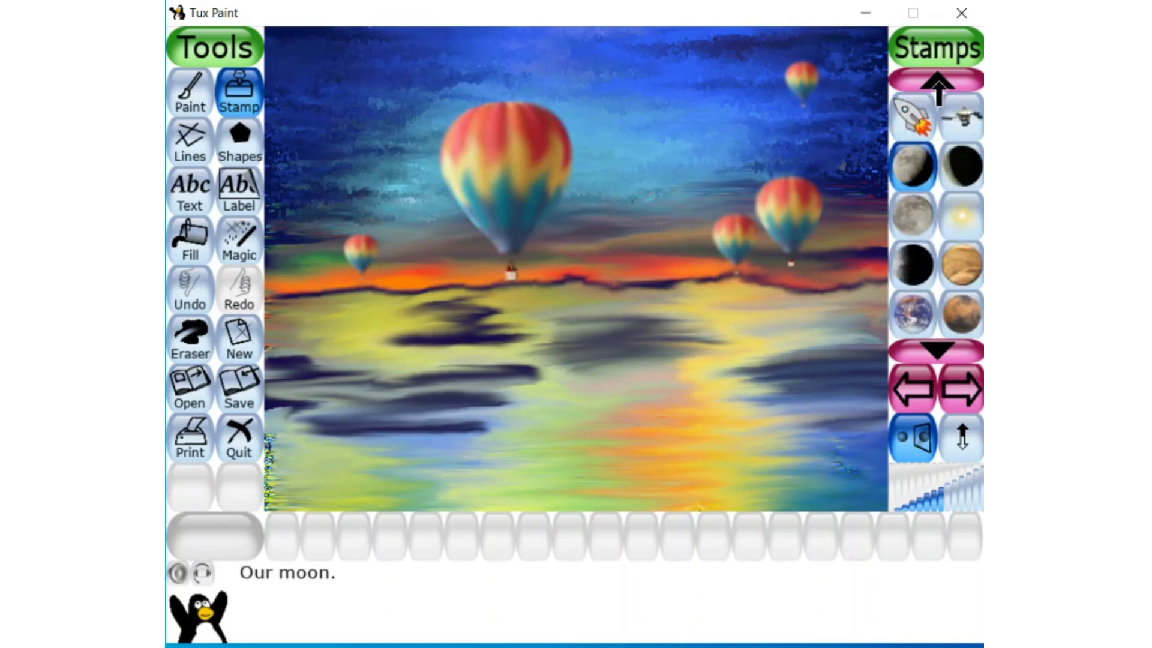
pyautogui.click(946, 90)
pyautogui.click(922, 387)
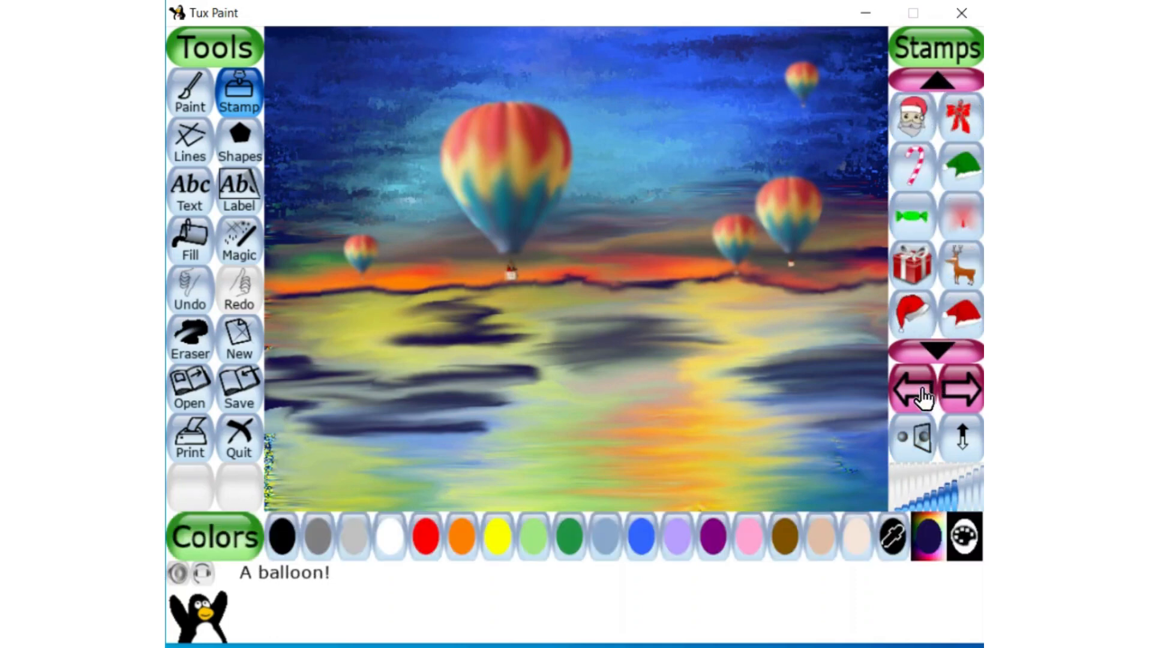
# Step: Stamp small yellow Christmas lights at the baskets of all five hot air balloons so they glow
pyautogui.click(958, 224)
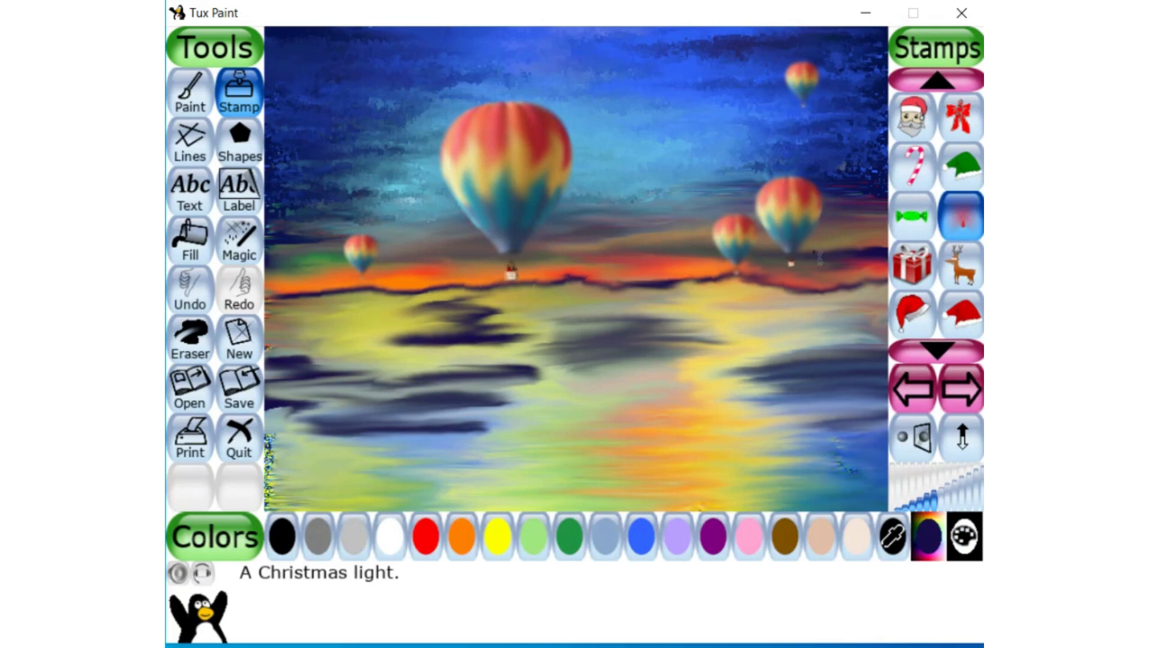
pyautogui.click(498, 543)
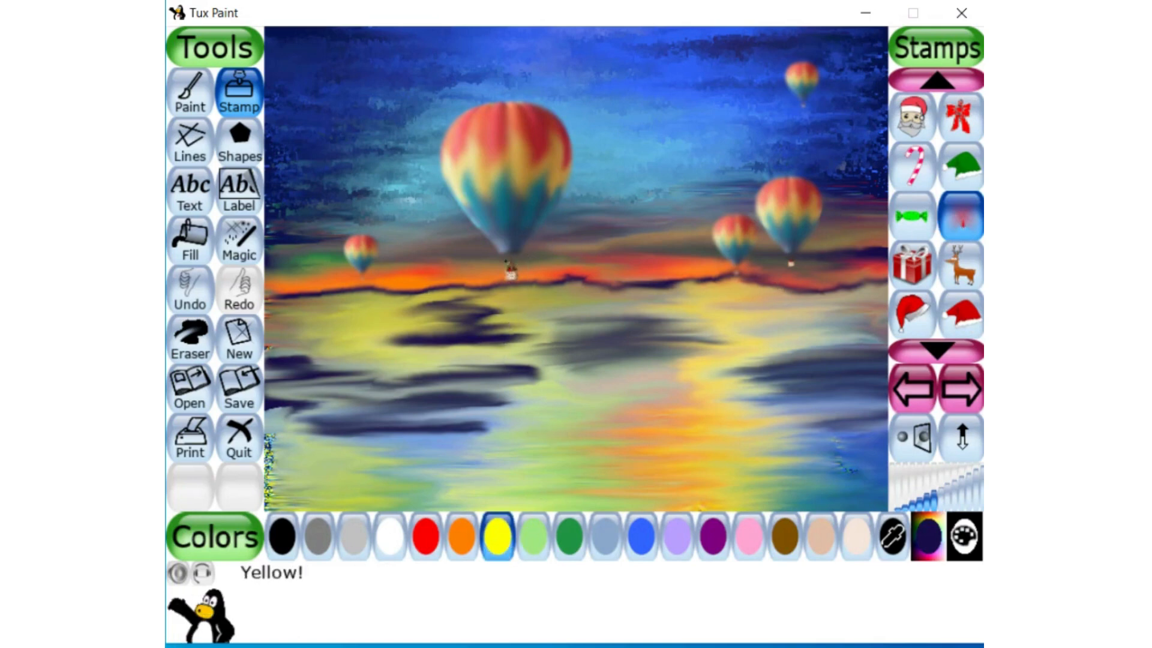
pyautogui.click(509, 263)
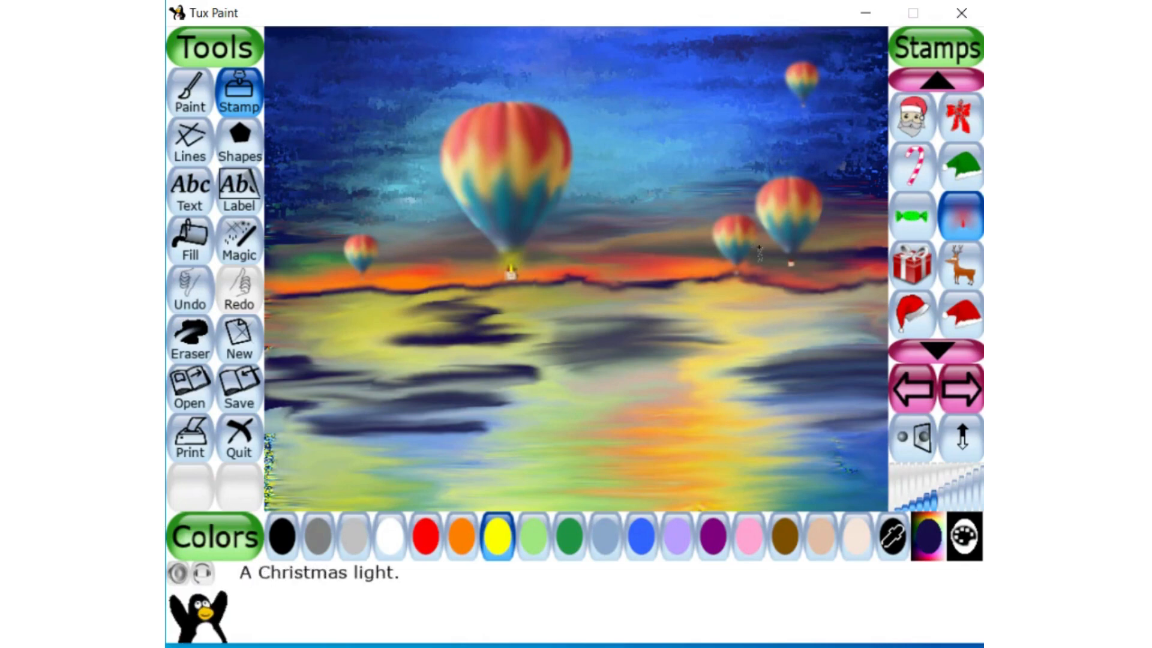
pyautogui.click(510, 259)
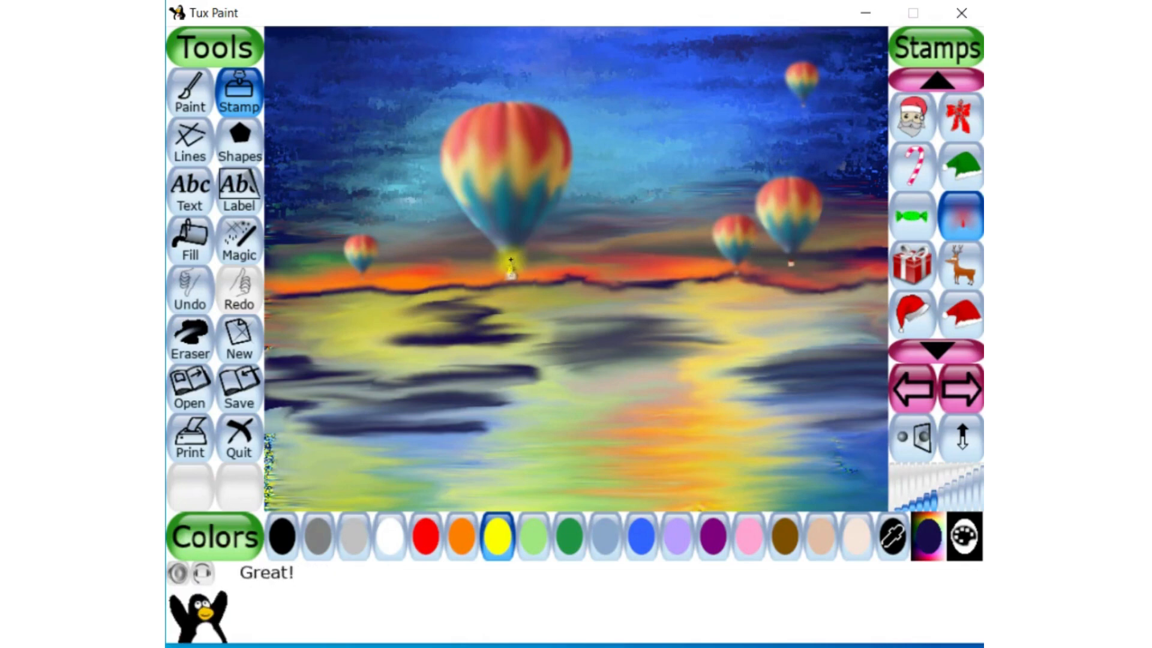
pyautogui.click(510, 259)
pyautogui.click(736, 261)
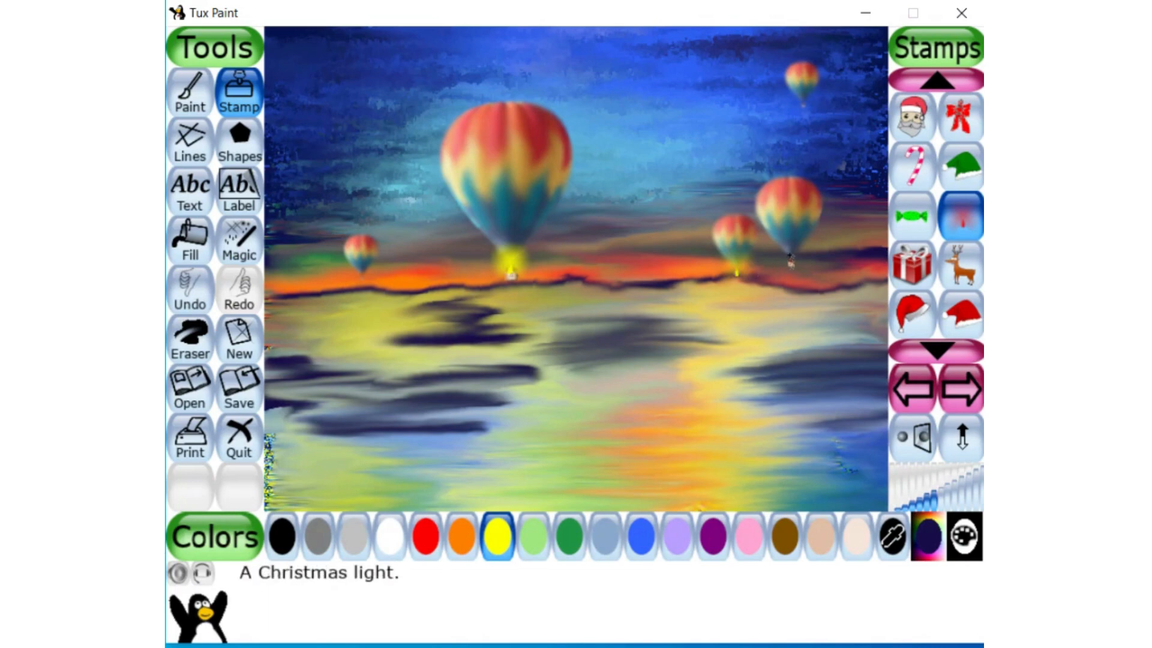
pyautogui.click(790, 258)
pyautogui.click(792, 256)
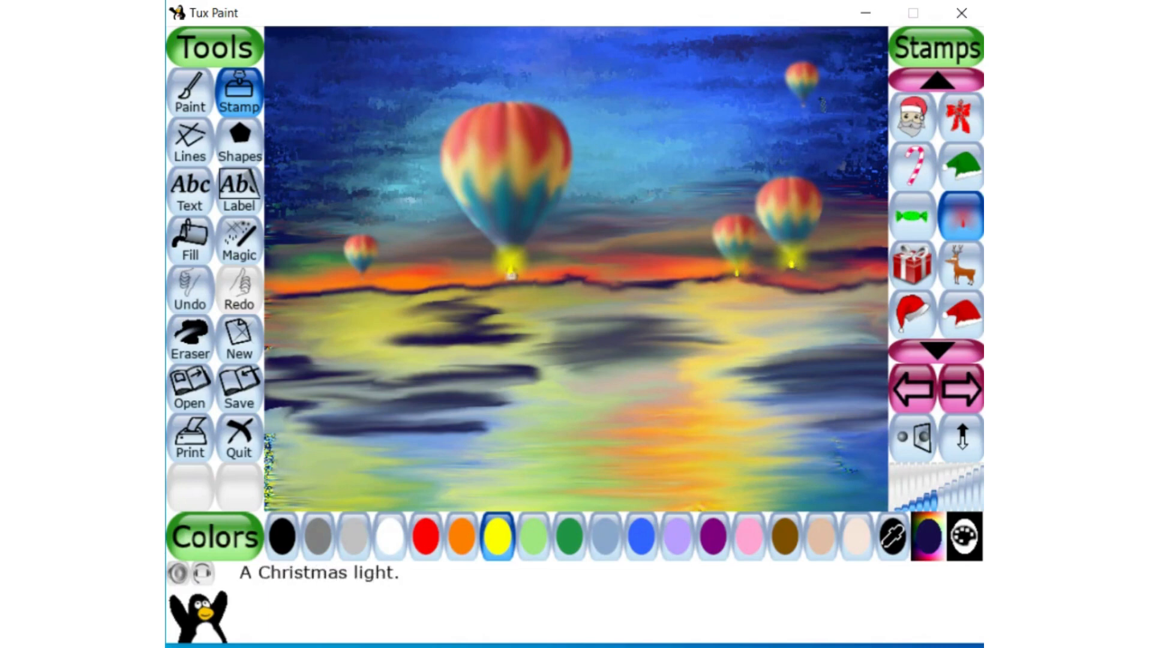
pyautogui.click(805, 107)
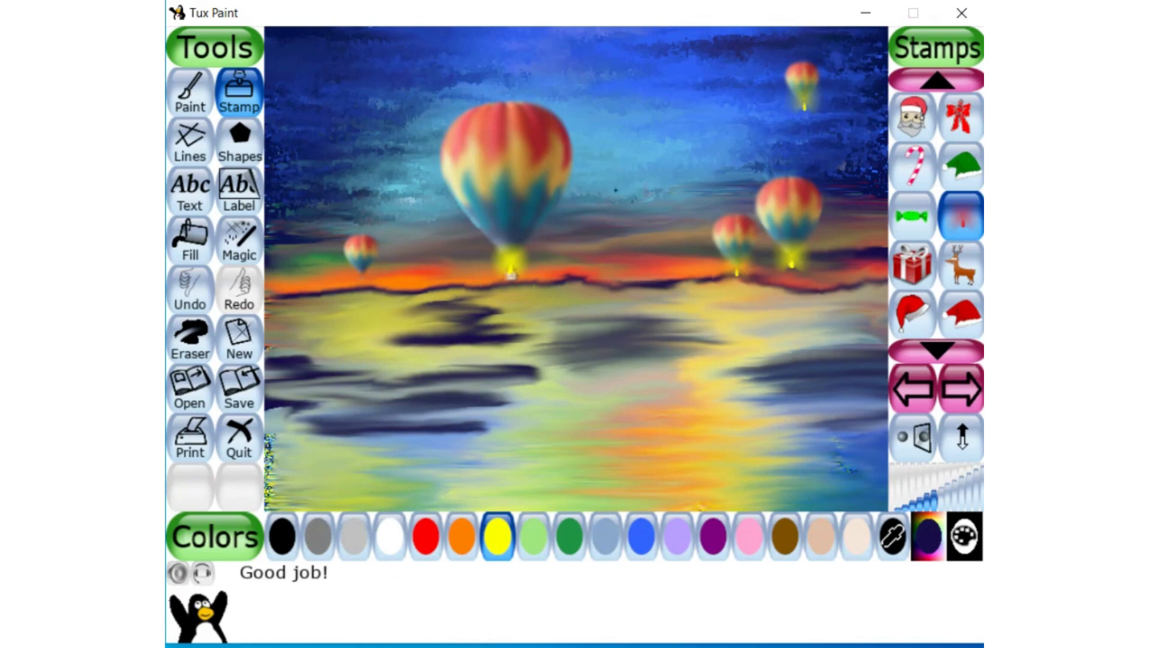
pyautogui.click(362, 271)
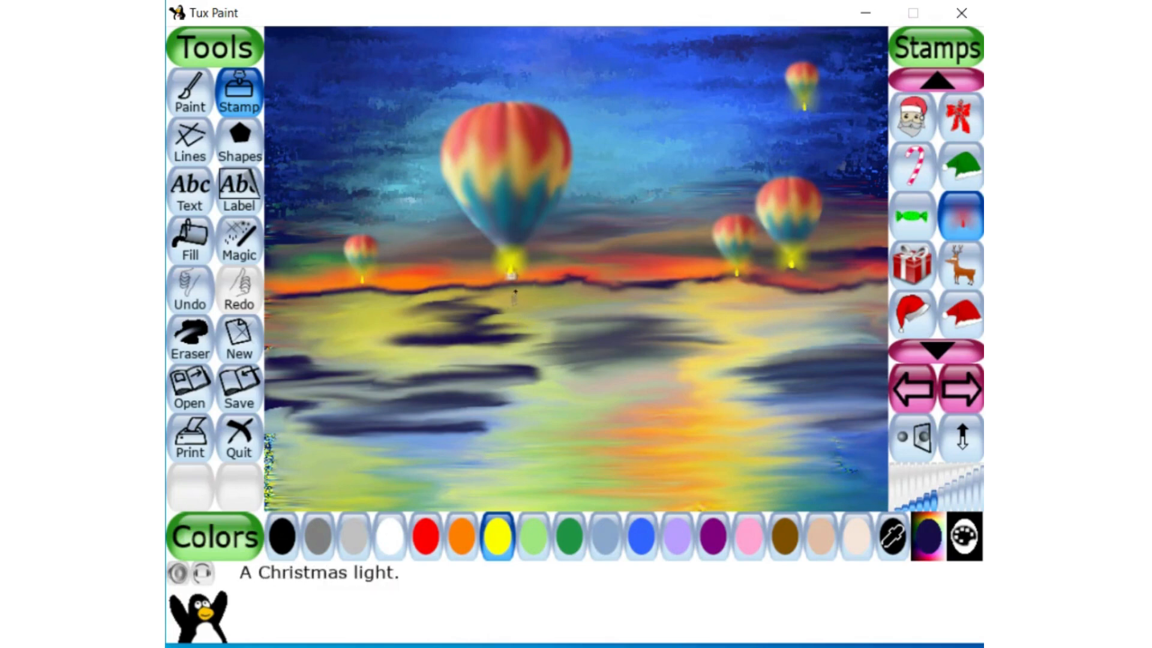
# Step: Stamp overlapping yellow Christmas lights on the water just below the large balloon to build a glowing reflection
pyautogui.click(517, 294)
pyautogui.click(510, 313)
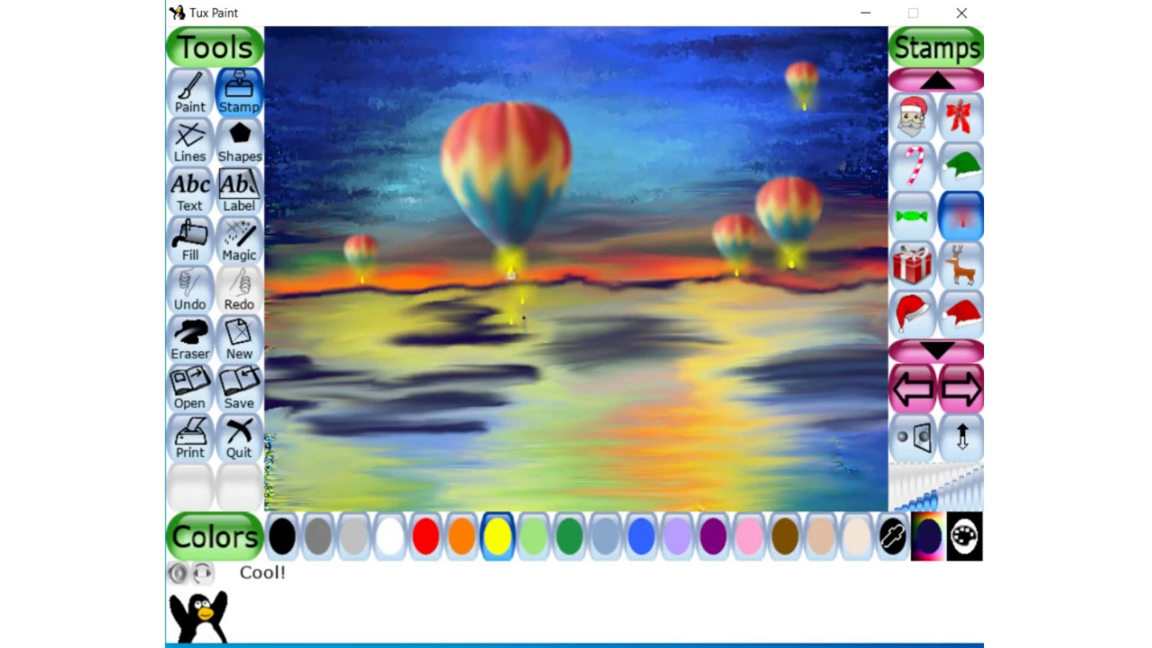
pyautogui.click(523, 318)
pyautogui.click(522, 324)
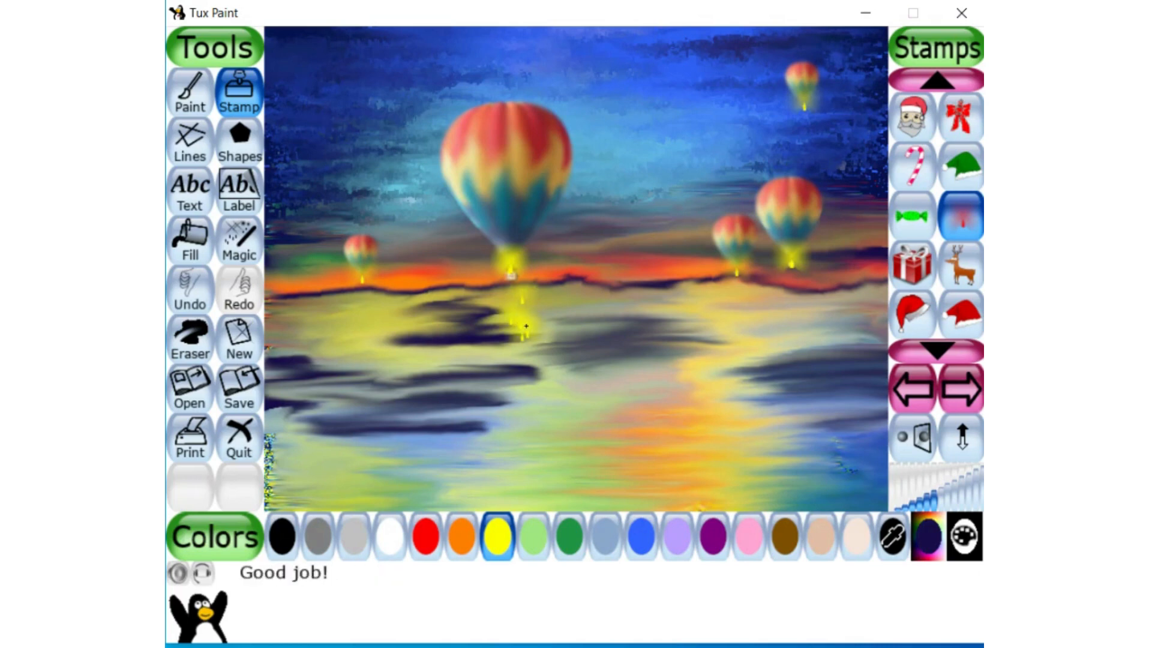
pyautogui.click(523, 318)
pyautogui.click(519, 303)
pyautogui.click(519, 303)
pyautogui.click(519, 329)
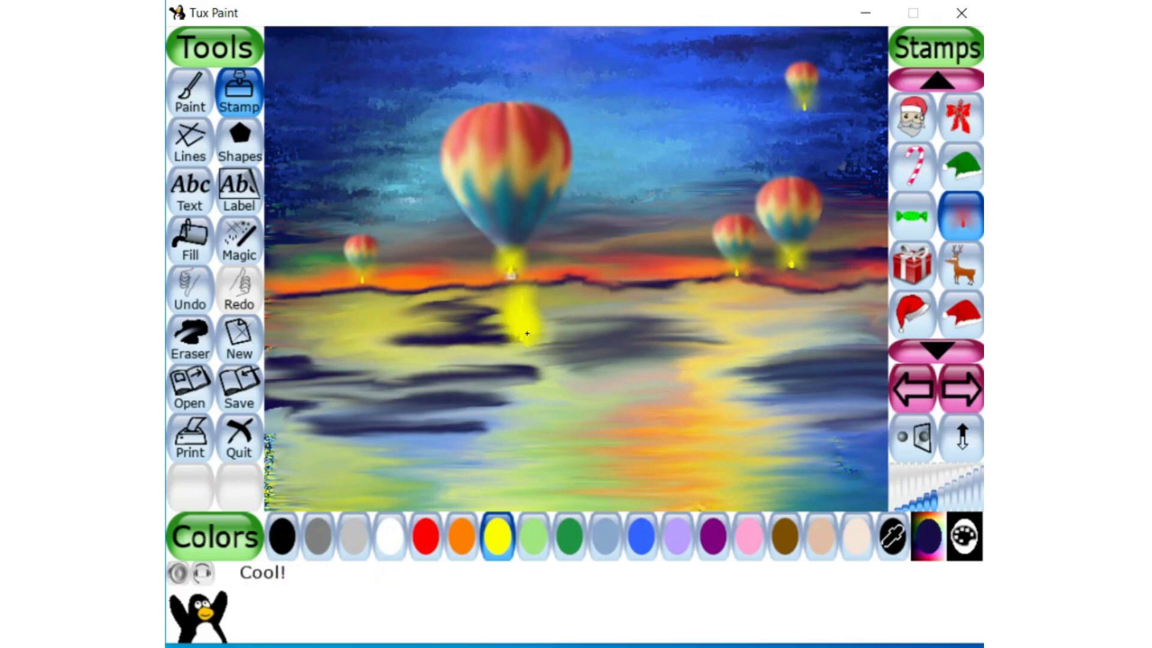
pyautogui.click(521, 339)
pyautogui.click(523, 345)
pyautogui.click(519, 351)
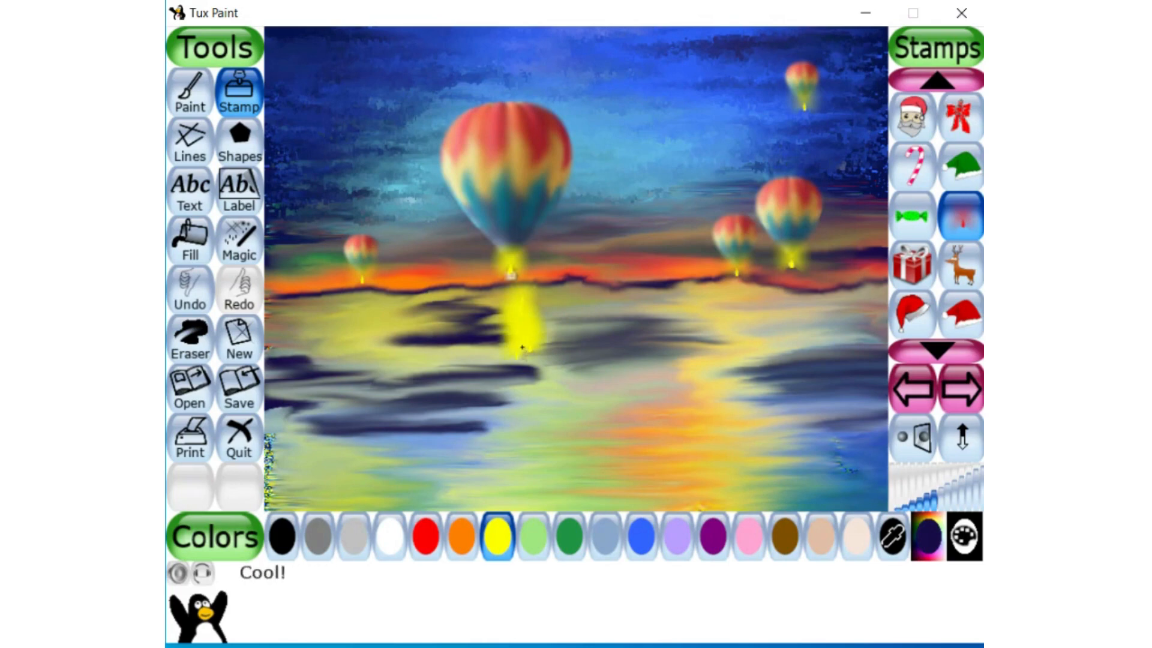
# Step: Try extending the large balloon's yellow reflection farther down the water with more Christmas light stamps
pyautogui.click(524, 357)
pyautogui.click(522, 363)
pyautogui.click(525, 369)
pyautogui.click(528, 374)
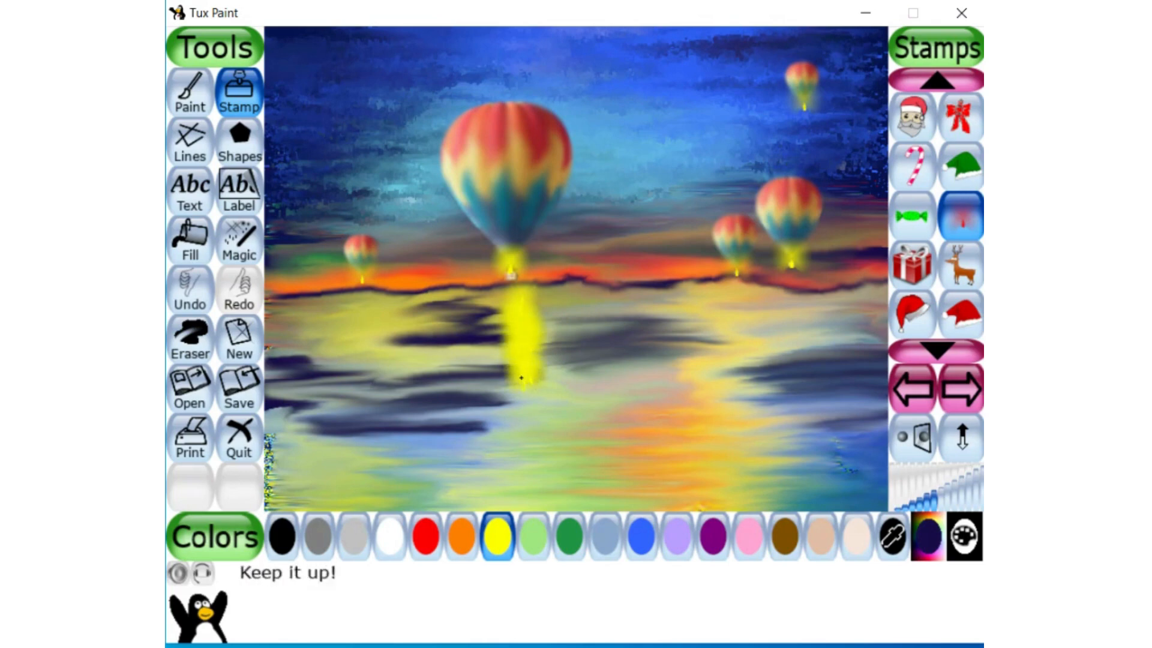
pyautogui.click(531, 378)
pyautogui.click(532, 379)
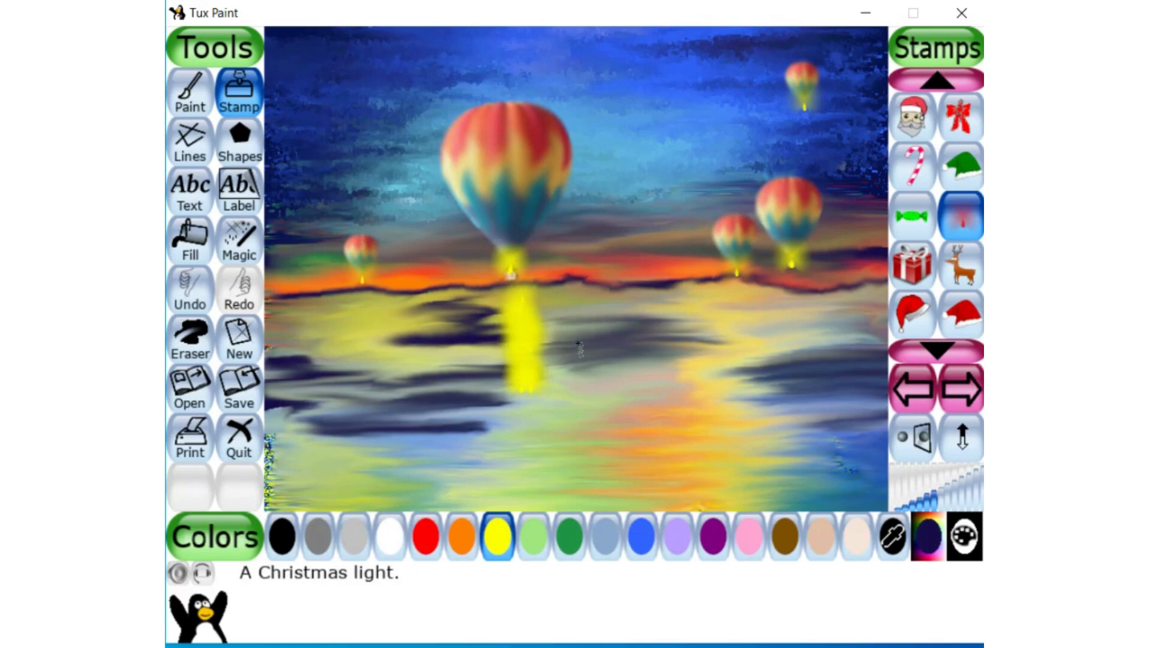
# Step: Undo the last Christmas light stamps at the lower end of the large balloon's reflection
pyautogui.hotkey('ctrl', 'z')
pyautogui.hotkey('ctrl', 'z')
pyautogui.hotkey('ctrl', 'z')
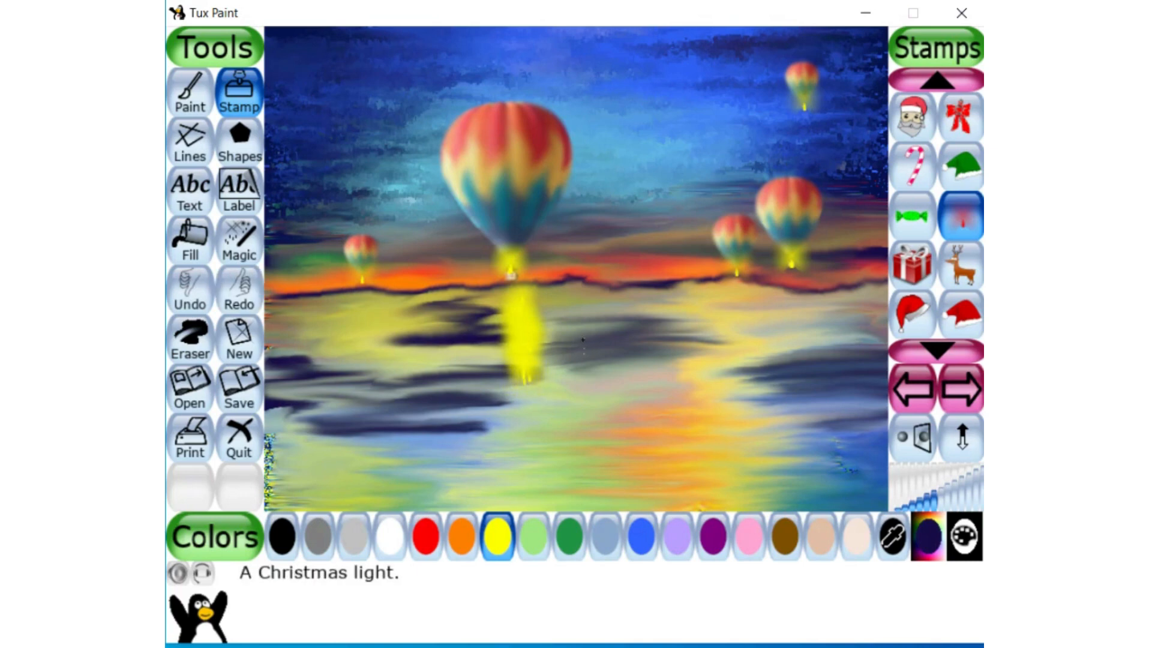
pyautogui.hotkey('ctrl', 'z')
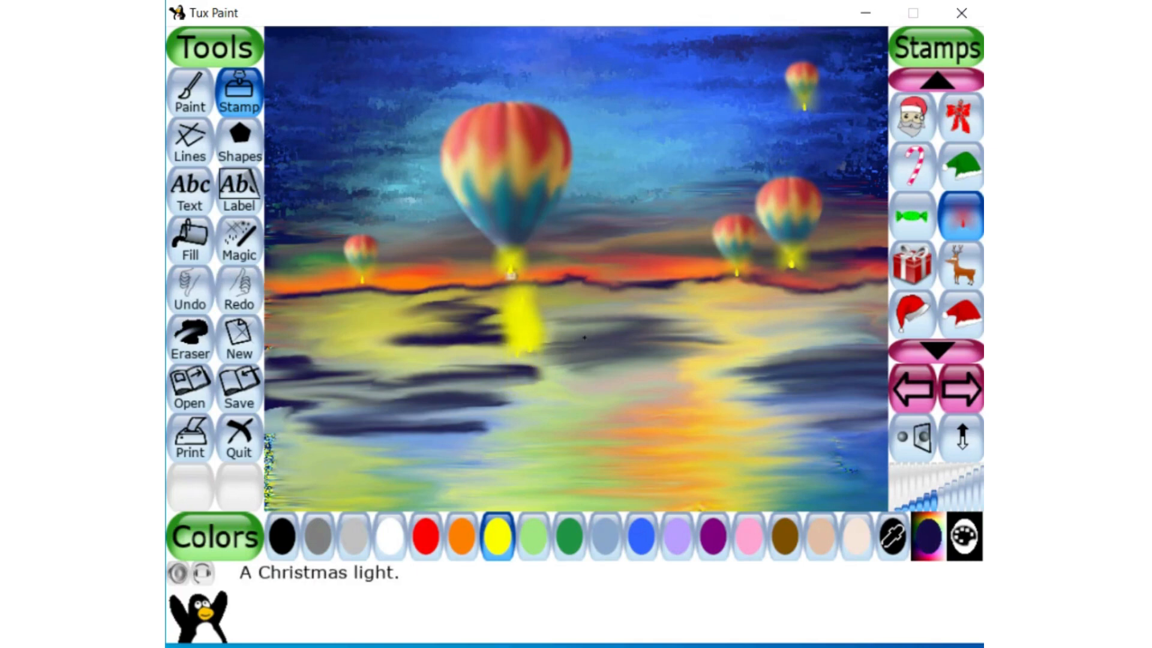
pyautogui.hotkey('ctrl', 'z')
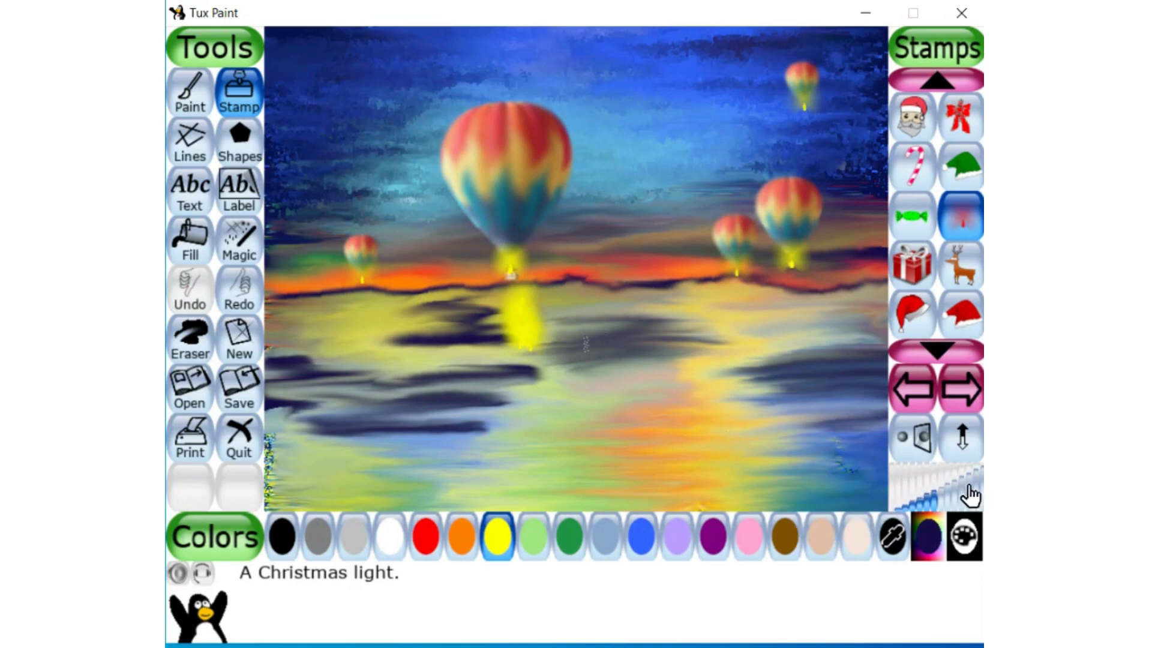
# Step: Mix a custom pale, light yellow as the stamp colour
pyautogui.click(924, 540)
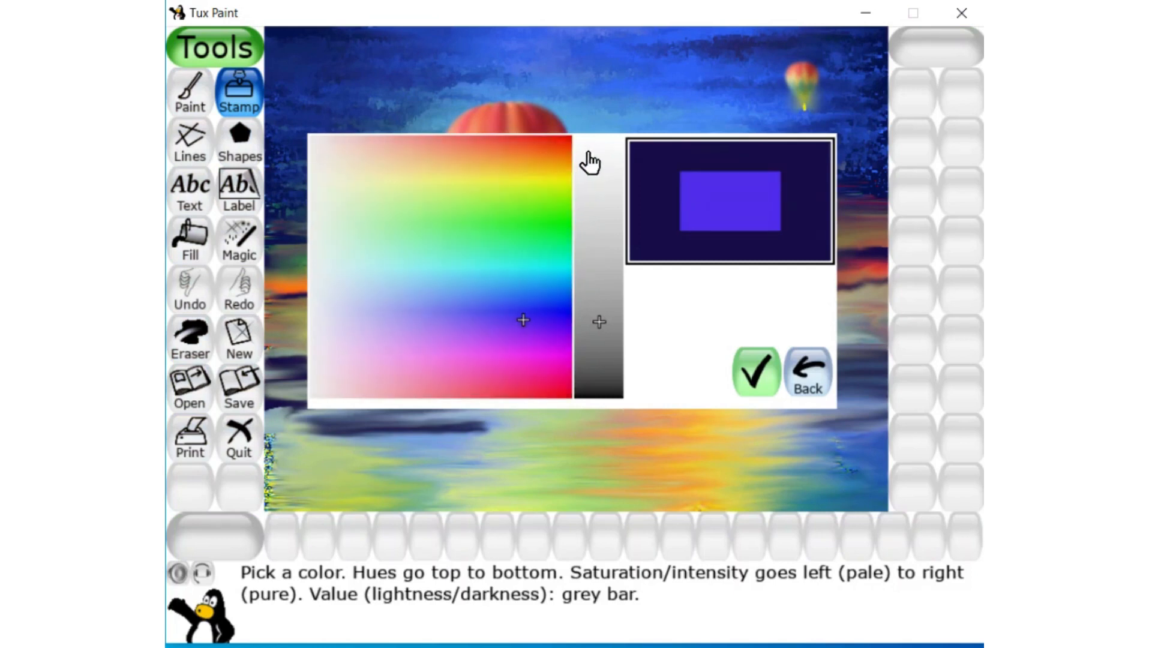
pyautogui.click(588, 154)
pyautogui.moveTo(513, 181); pyautogui.dragTo(458, 180)
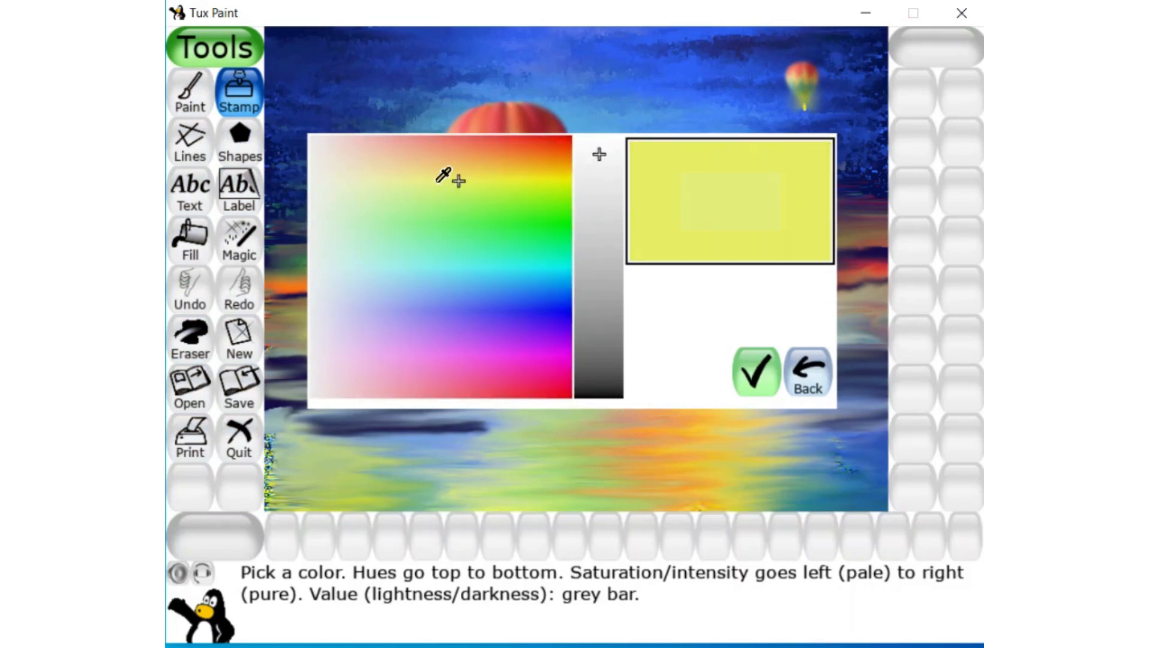
pyautogui.click(744, 373)
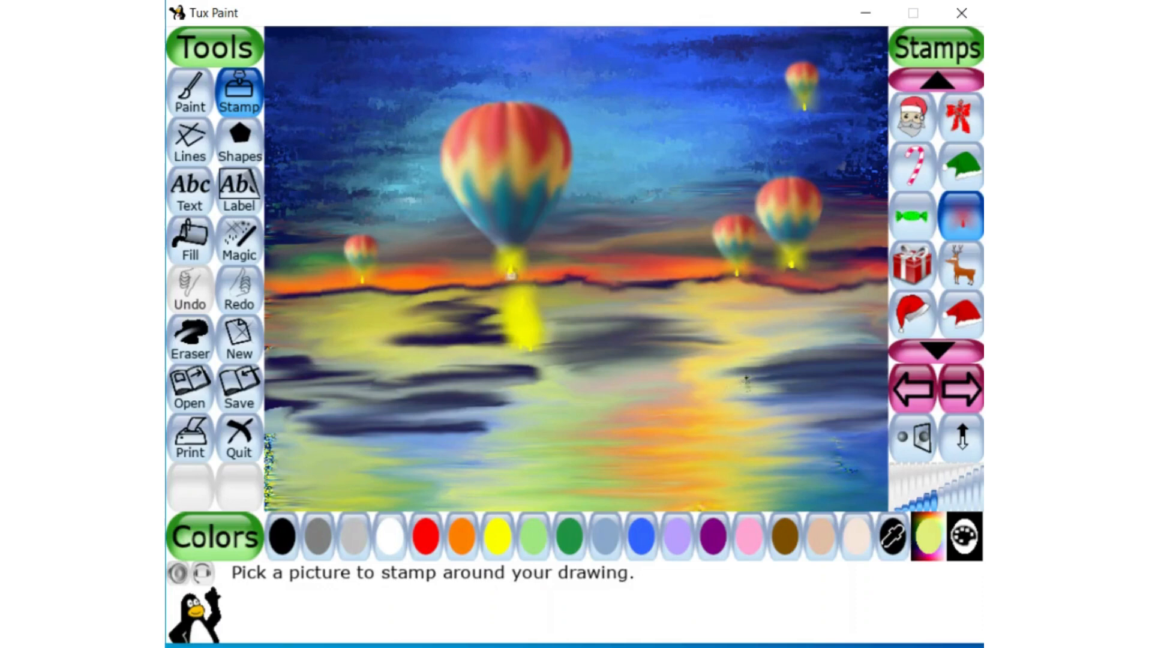
# Step: Stamp pale yellow Christmas lights over the large balloon's reflection, softening it and extending it slightly farther down the water
pyautogui.click(509, 340)
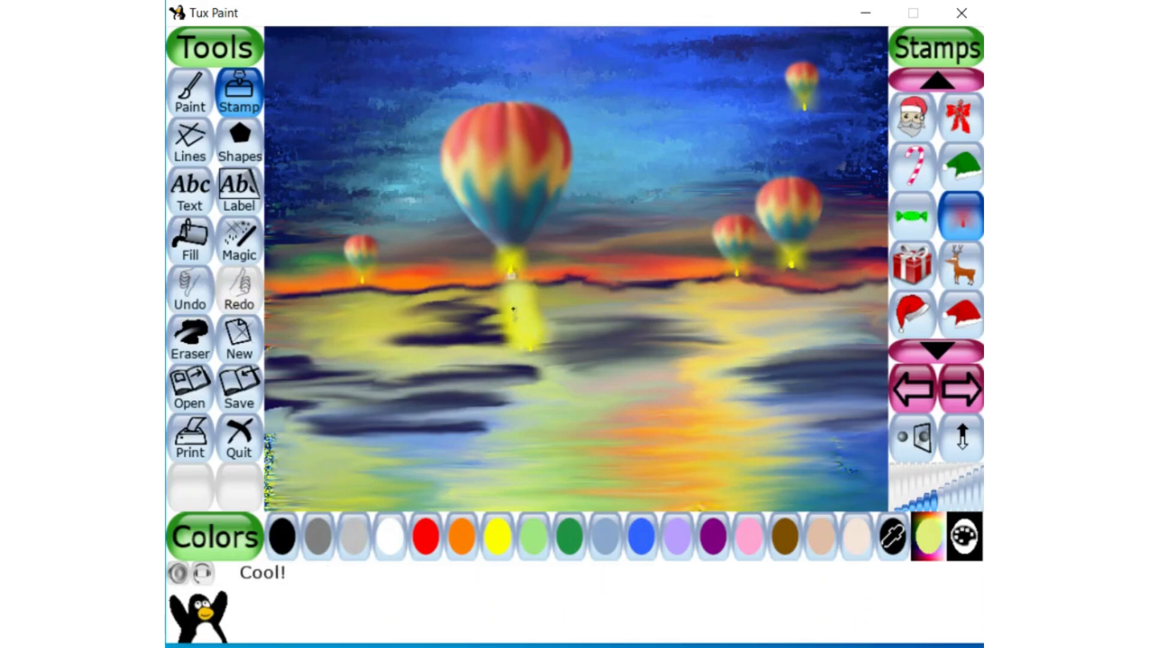
pyautogui.click(516, 323)
pyautogui.click(523, 343)
pyautogui.click(528, 361)
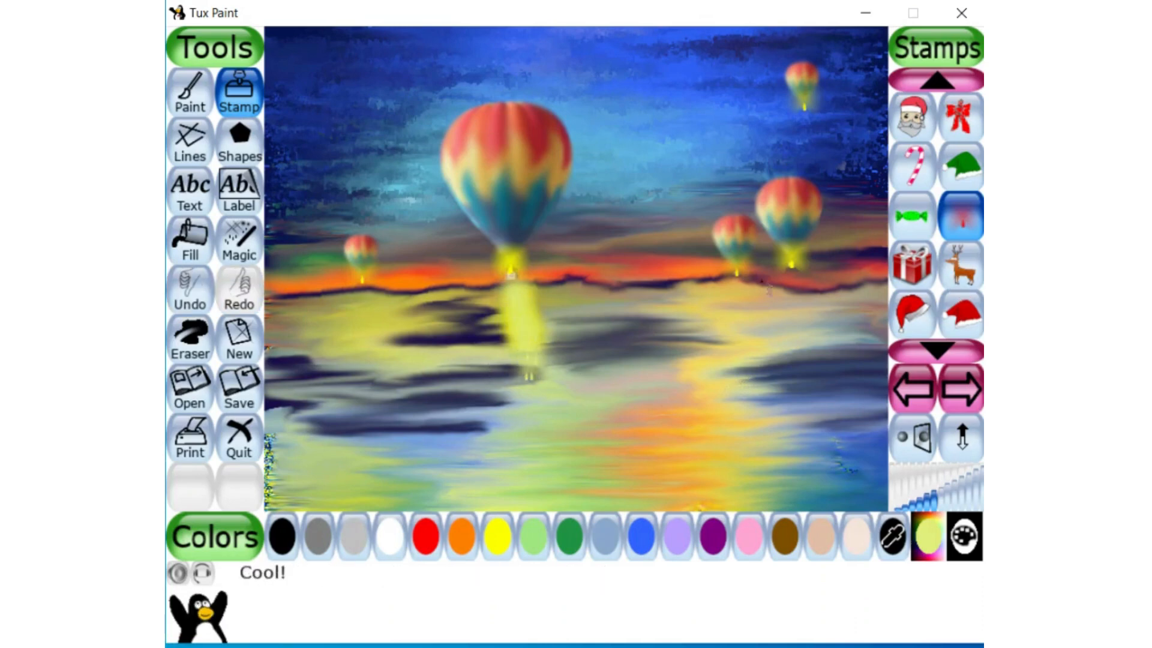
# Step: Stamp overlapping pale yellow Christmas lights on the water below the smaller balloon above the right horizon as its reflection
pyautogui.click(741, 290)
pyautogui.click(725, 300)
pyautogui.click(735, 294)
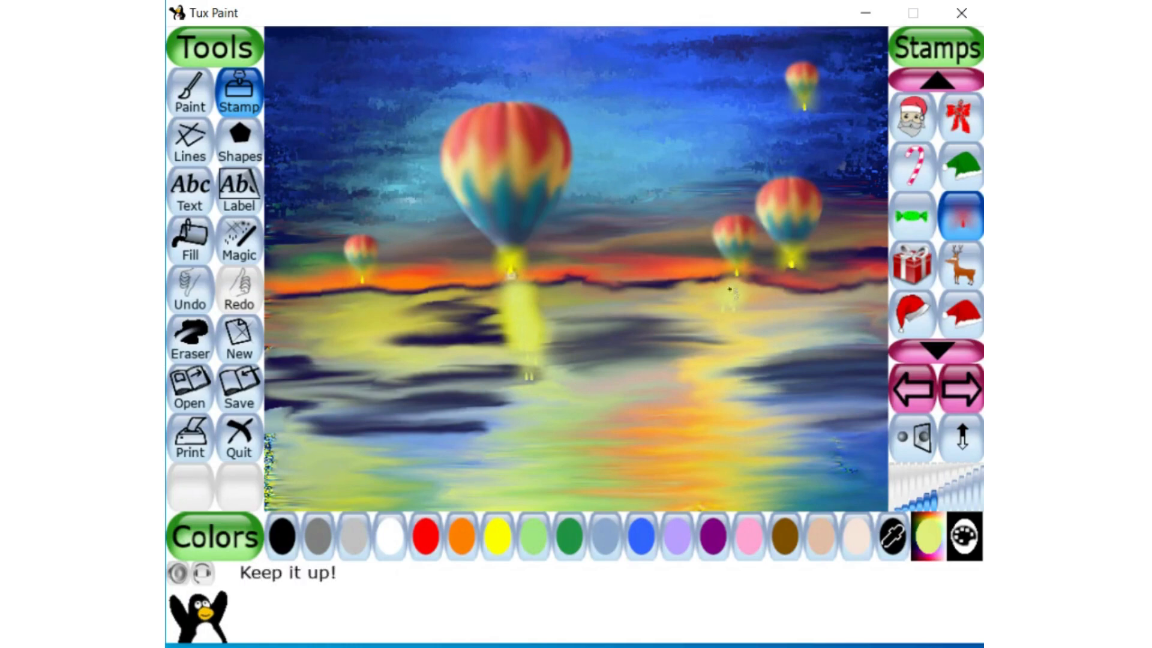
pyautogui.click(729, 289)
pyautogui.click(726, 301)
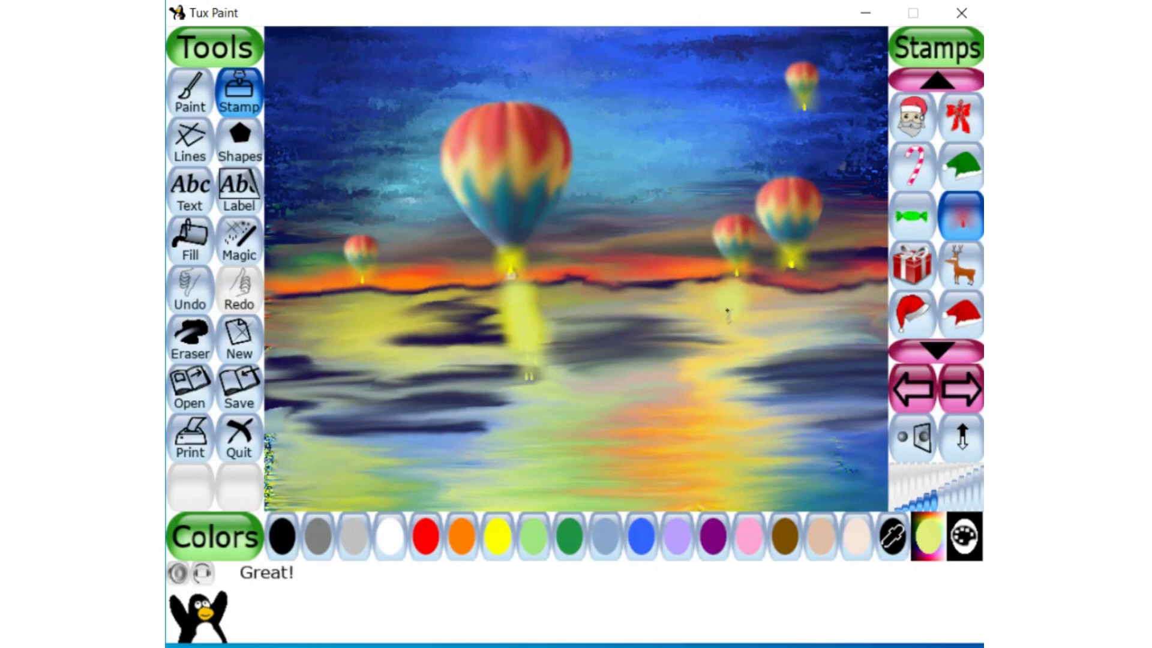
pyautogui.click(723, 311)
pyautogui.click(724, 310)
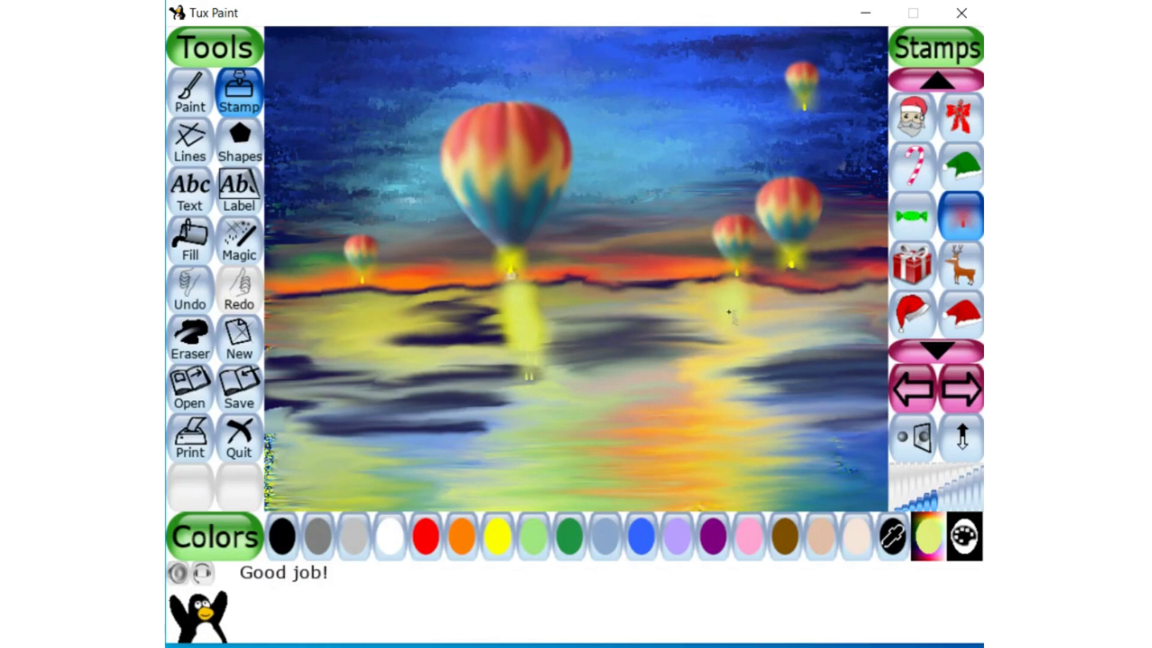
pyautogui.click(735, 304)
pyautogui.click(722, 308)
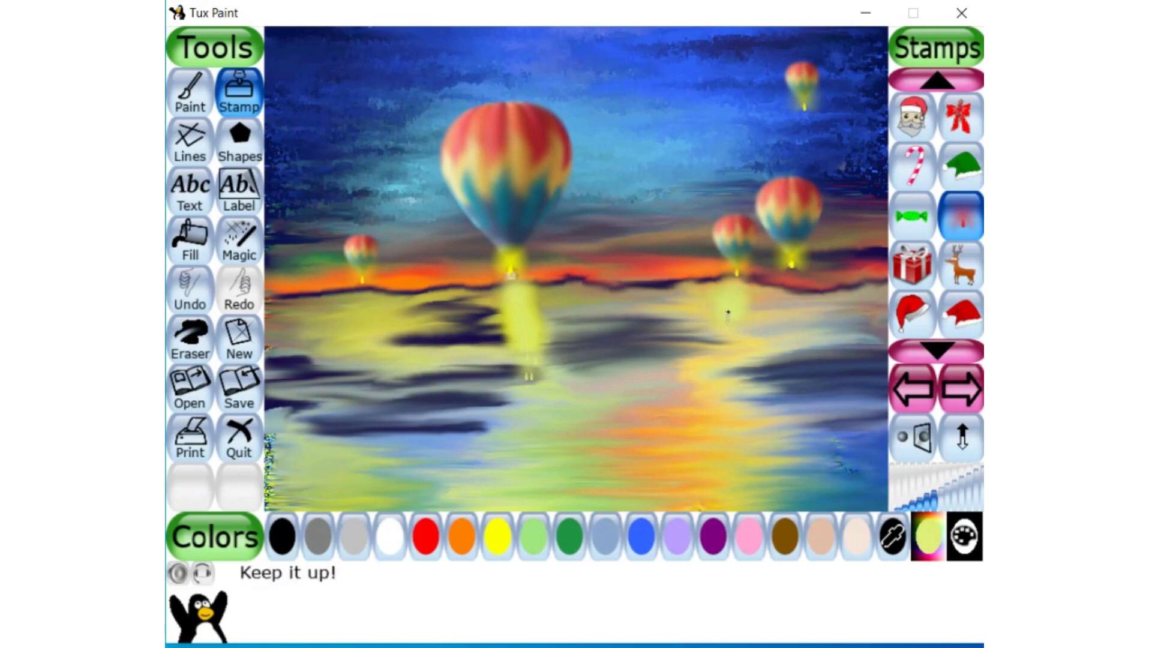
# Step: Stamp a pale yellow Christmas light reflection on the water below the larger balloon above the right horizon
pyautogui.click(800, 287)
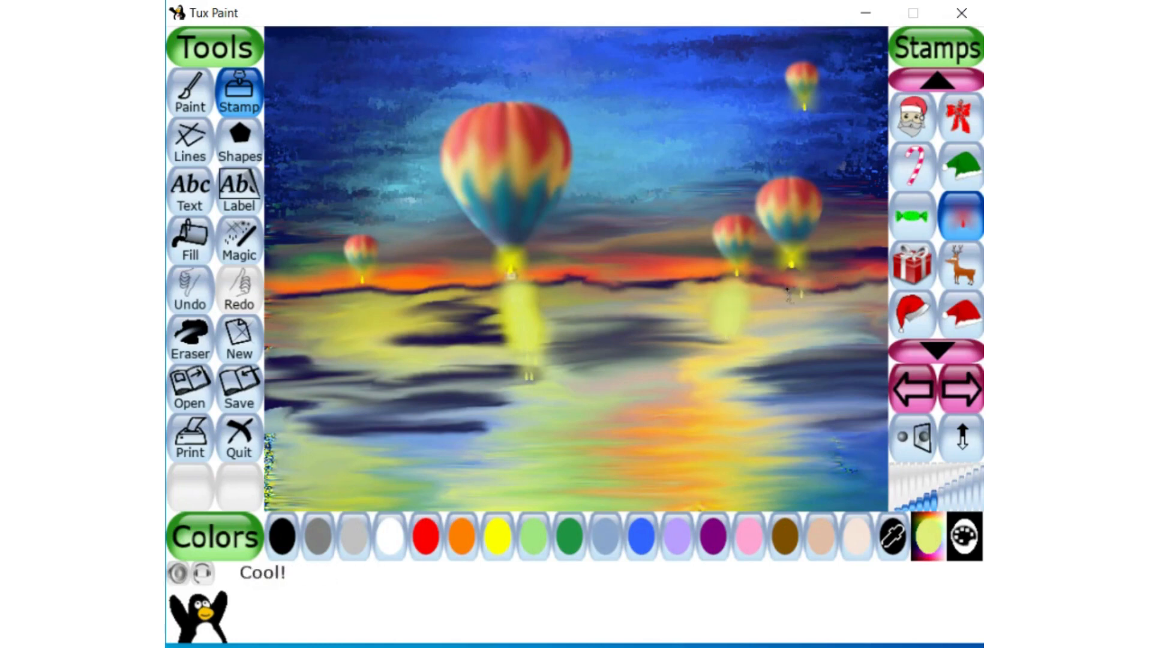
pyautogui.click(796, 291)
pyautogui.click(793, 292)
pyautogui.click(789, 295)
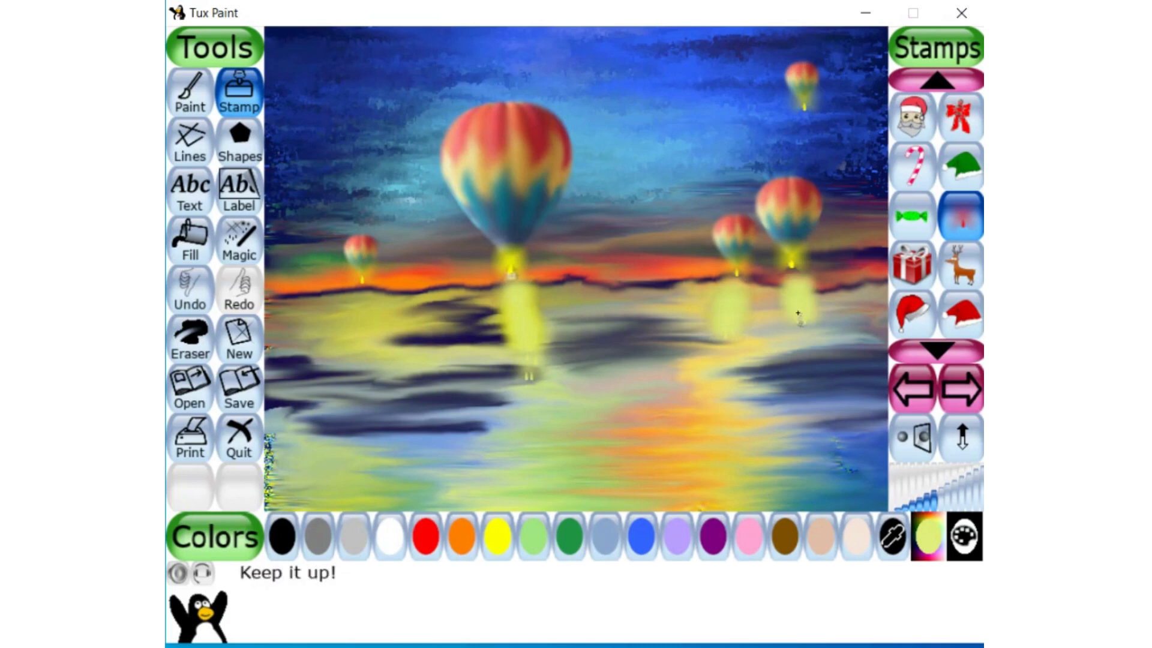
pyautogui.click(800, 313)
pyautogui.click(742, 330)
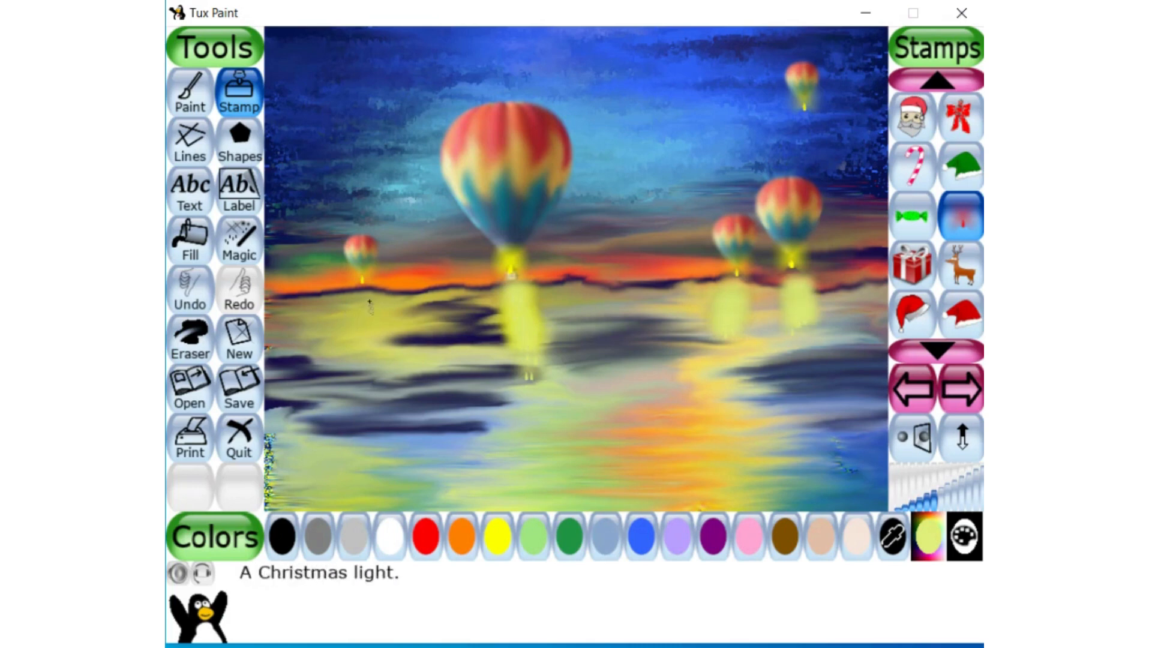
# Step: Stamp a column of pale yellow Christmas lights on the water below the small balloon above the left horizon
pyautogui.click(367, 300)
pyautogui.click(361, 302)
pyautogui.click(360, 303)
pyautogui.click(355, 303)
pyautogui.click(352, 311)
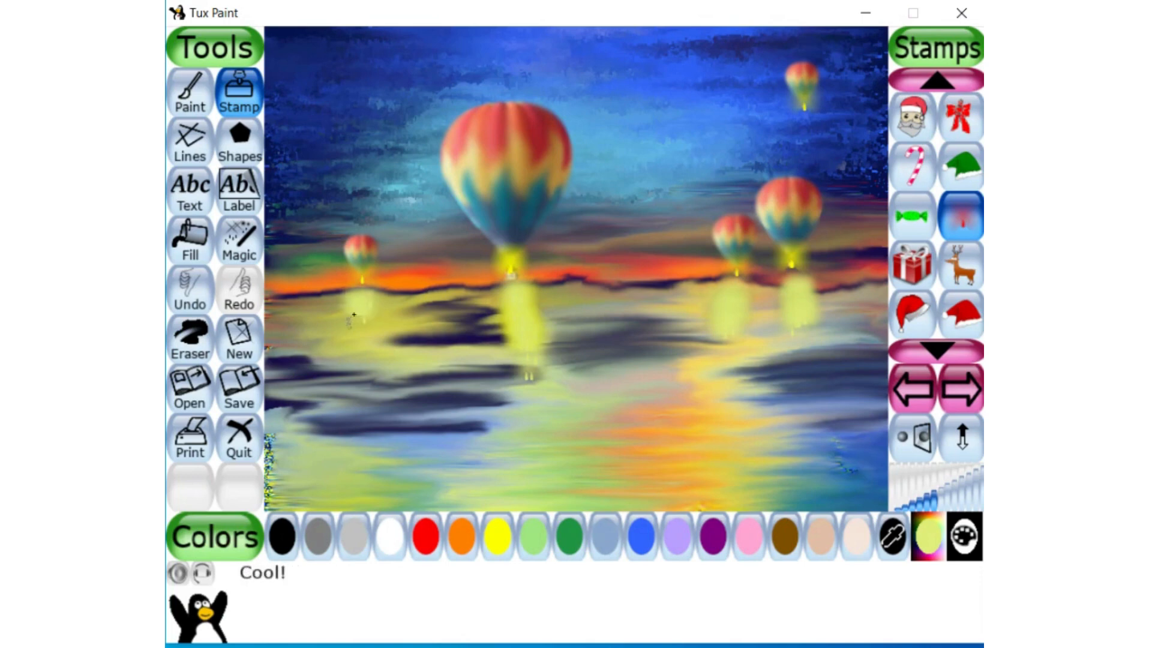
pyautogui.click(354, 318)
pyautogui.click(351, 325)
pyautogui.click(360, 331)
pyautogui.click(358, 341)
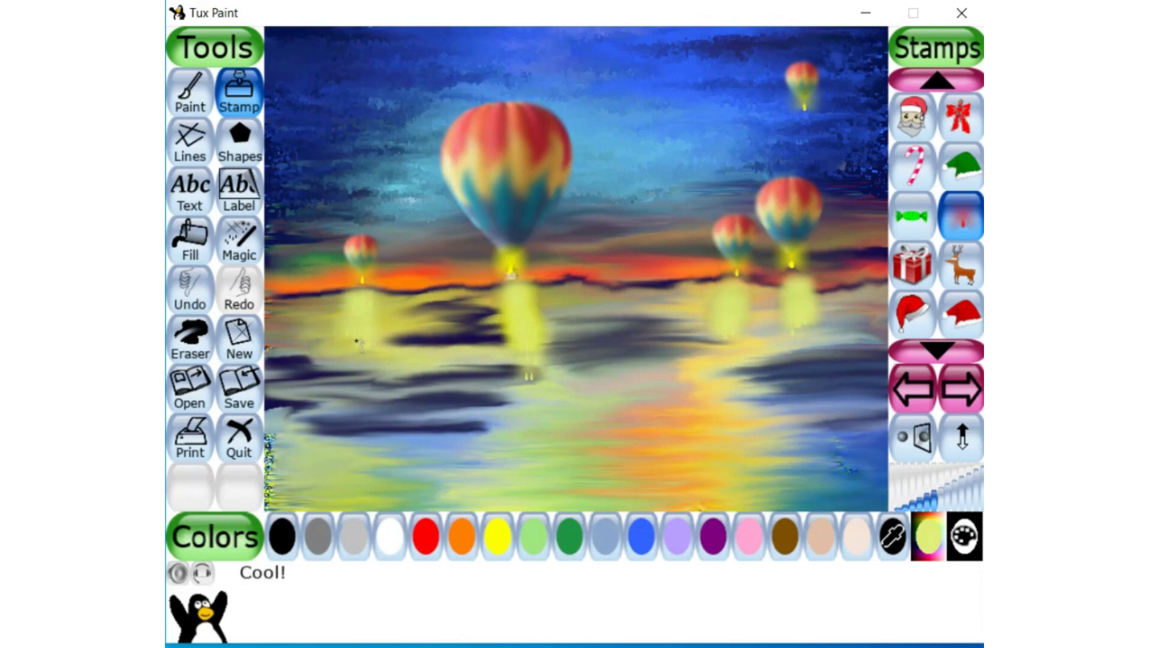
# Step: Stamp pale yellow Christmas lights at the lower end of the left small balloon's reflection, extending and widening it down the water
pyautogui.click(348, 354)
pyautogui.click(357, 351)
pyautogui.click(378, 354)
pyautogui.click(363, 360)
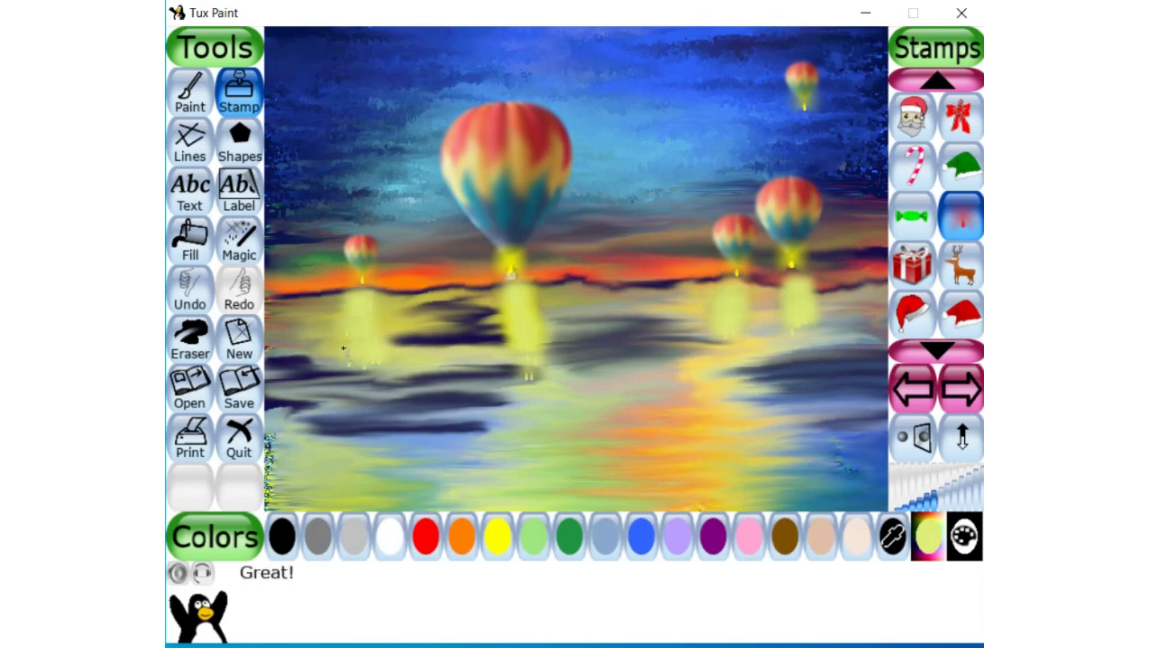
pyautogui.click(342, 355)
pyautogui.click(366, 376)
pyautogui.click(383, 376)
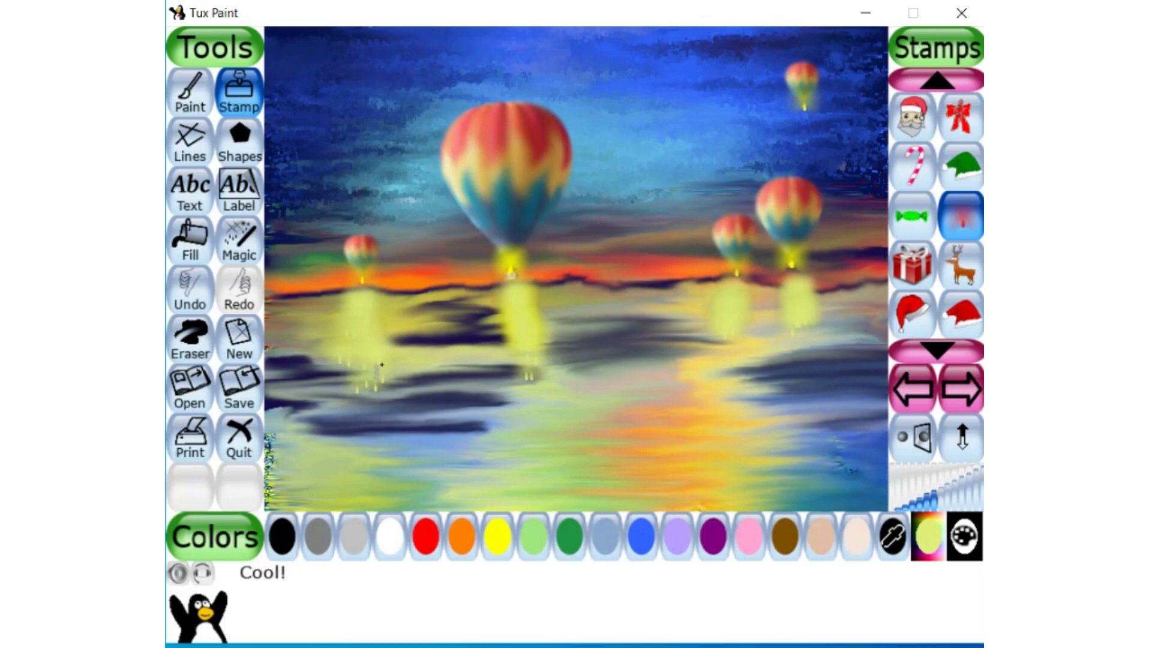
pyautogui.click(394, 378)
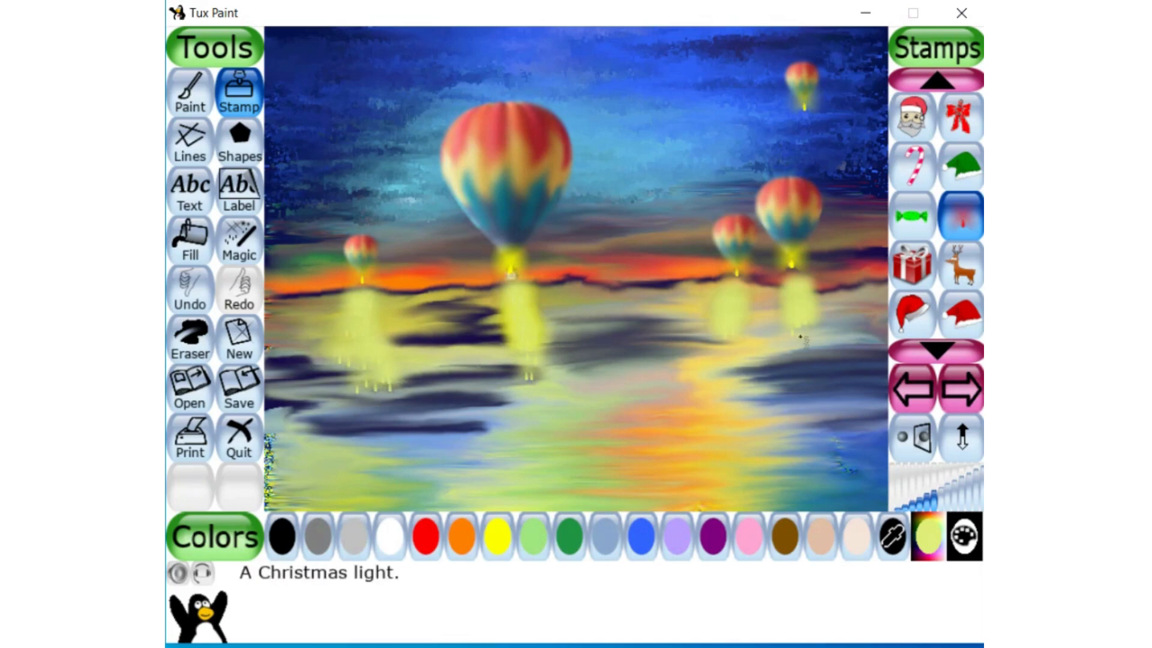
# Step: Add pale yellow Christmas lights to the lower ends of the two right-hand reflections and the large balloon's reflection
pyautogui.click(708, 341)
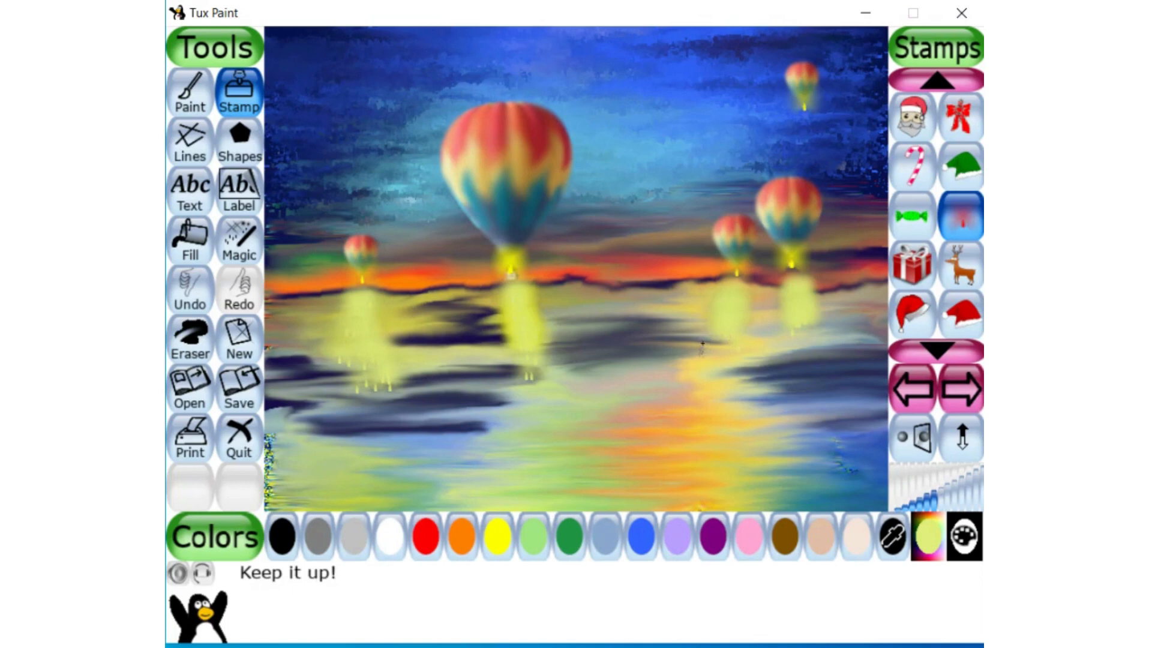
pyautogui.click(799, 310)
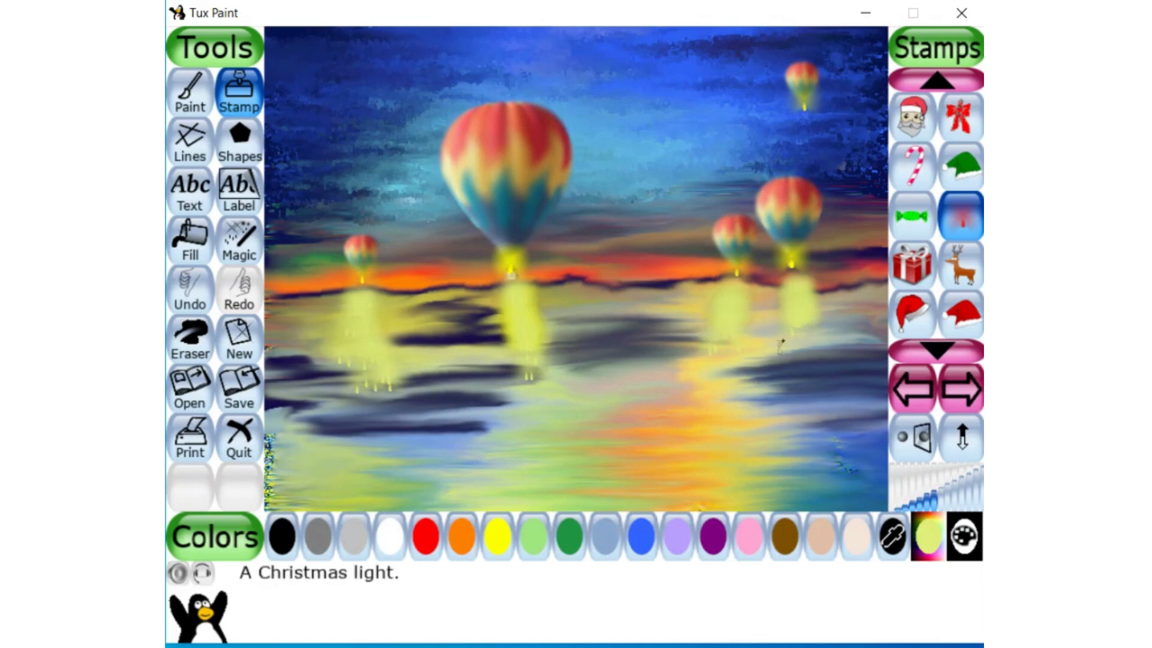
pyautogui.click(781, 342)
pyautogui.click(533, 360)
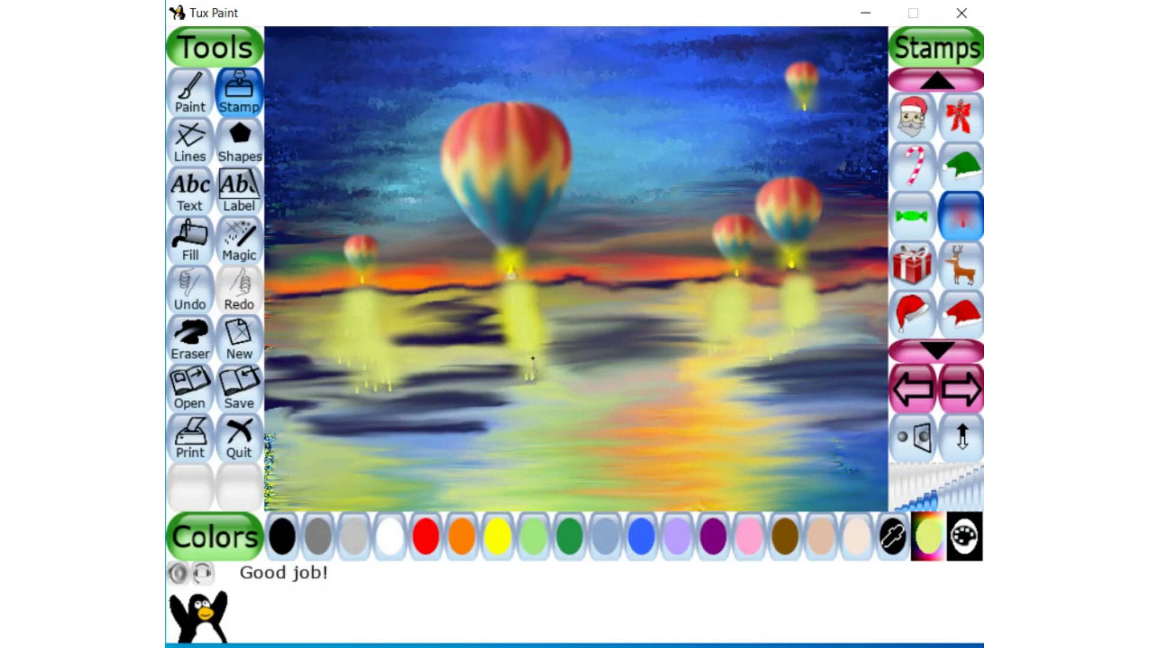
pyautogui.click(540, 363)
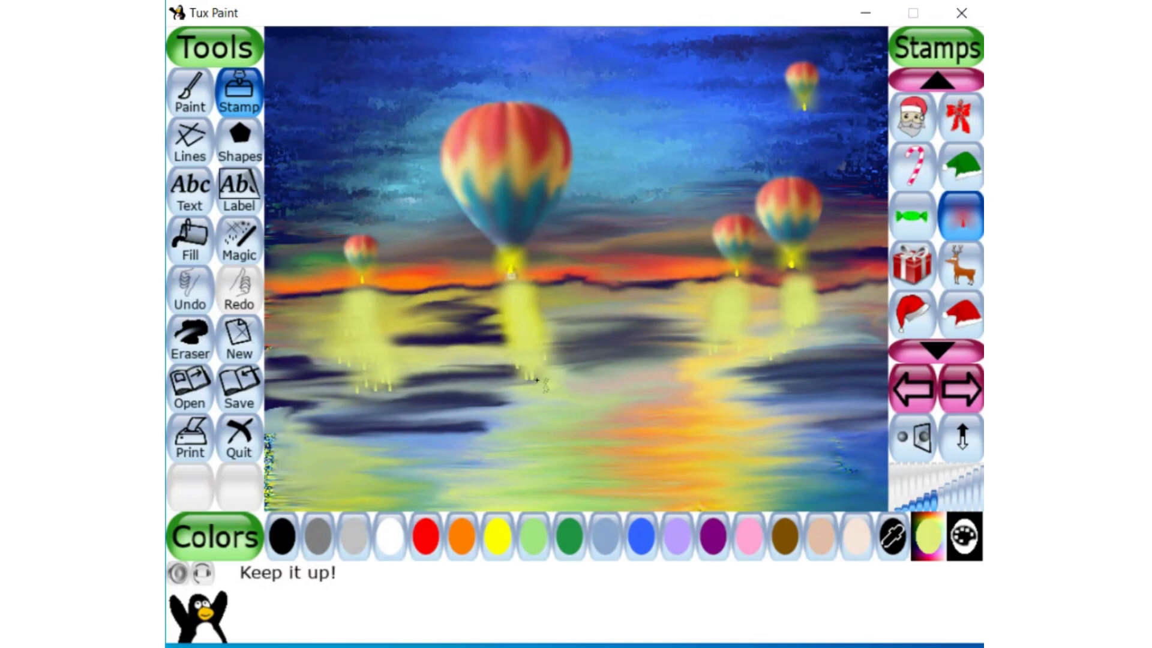
pyautogui.click(537, 379)
pyautogui.click(510, 384)
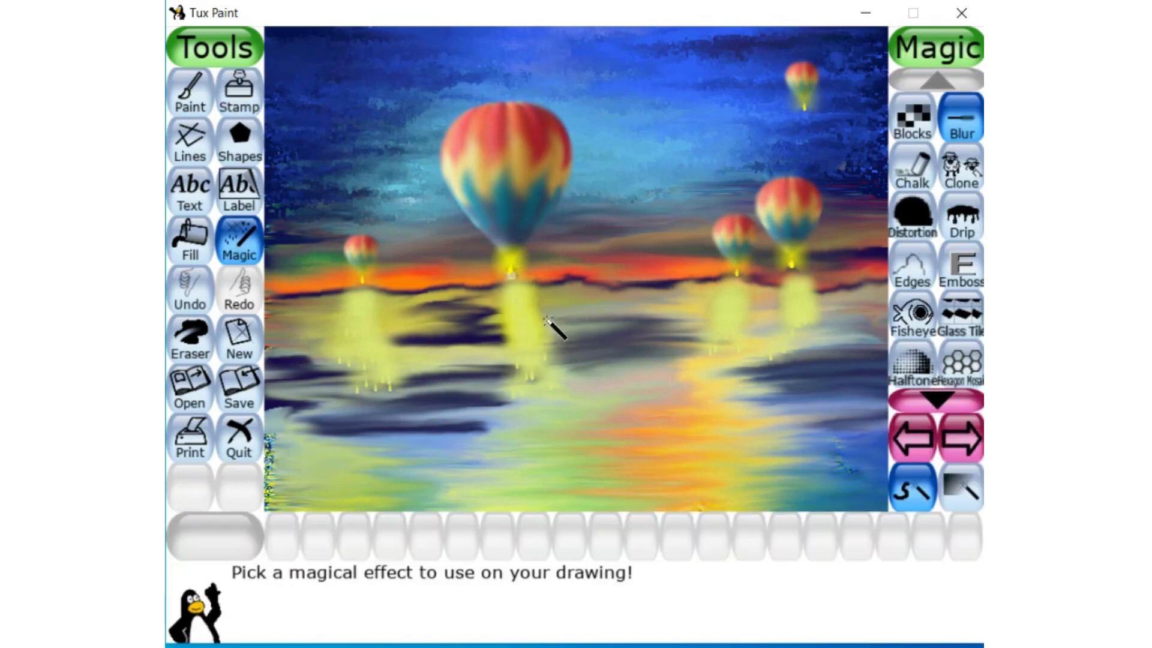
# Step: Smudge the reflections of the two balloons above the right horizon sideways into the water with the Smudge effect
pyautogui.click(951, 399)
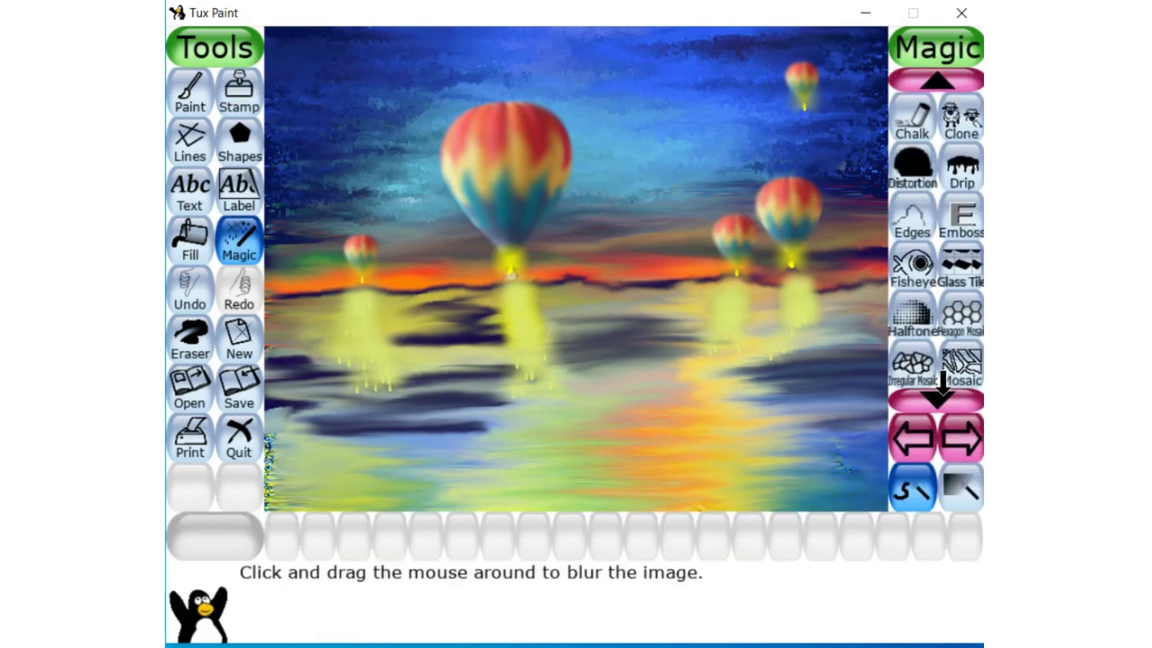
pyautogui.click(940, 393)
pyautogui.click(960, 315)
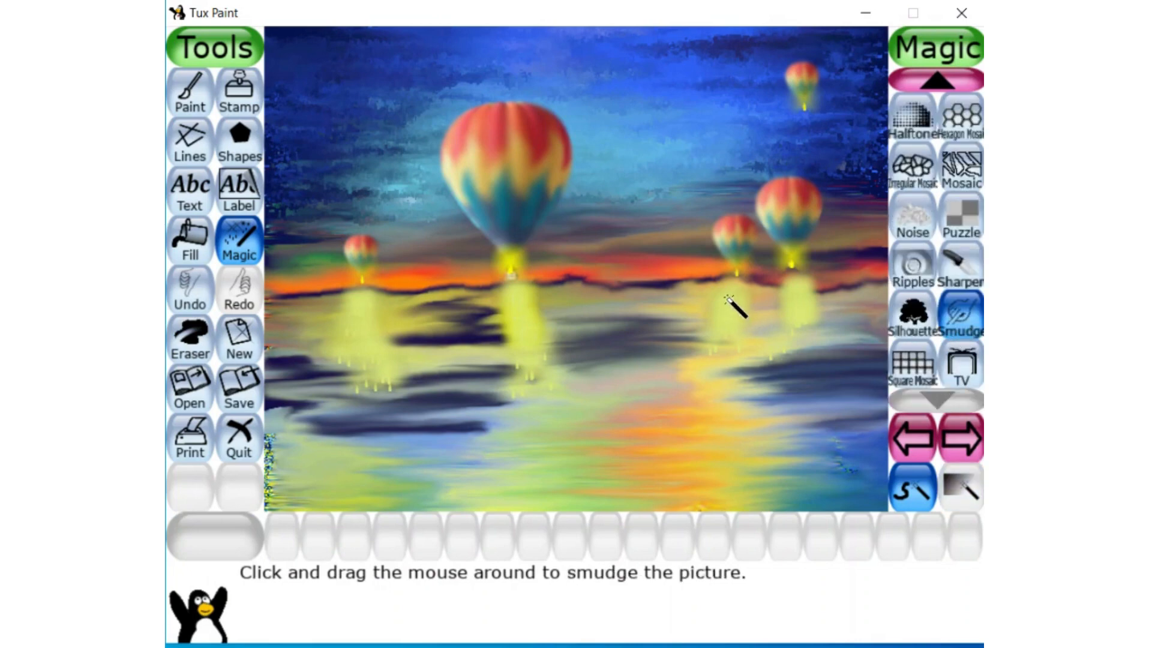
pyautogui.moveTo(739, 306)
pyautogui.mouseDown()
pyautogui.moveTo(715, 312)
pyautogui.moveTo(706, 348)
pyautogui.moveTo(732, 345)
pyautogui.moveTo(719, 308)
pyautogui.moveTo(683, 315)
pyautogui.moveTo(741, 336)
pyautogui.moveTo(699, 350)
pyautogui.moveTo(813, 314)
pyautogui.moveTo(790, 303)
pyautogui.moveTo(811, 325)
pyautogui.moveTo(777, 333)
pyautogui.moveTo(792, 338)
pyautogui.moveTo(767, 352)
pyautogui.moveTo(827, 357)
pyautogui.moveTo(815, 358)
pyautogui.moveTo(857, 346)
pyautogui.moveTo(783, 358)
pyautogui.moveTo(821, 367)
pyautogui.moveTo(767, 372)
pyautogui.moveTo(869, 368)
pyautogui.moveTo(800, 356)
pyautogui.moveTo(858, 347)
pyautogui.moveTo(862, 337)
pyautogui.moveTo(832, 334)
pyautogui.moveTo(870, 316)
pyautogui.moveTo(773, 320)
pyautogui.moveTo(781, 309)
pyautogui.moveTo(827, 314)
pyautogui.moveTo(786, 320)
pyautogui.moveTo(798, 326)
pyautogui.moveTo(778, 357)
pyautogui.mouseUp()
# Step: Smudge the large balloon's and the left small balloon's reflections into wavy ripples that trail down the water
pyautogui.moveTo(551, 394)
pyautogui.mouseDown()
pyautogui.moveTo(503, 336)
pyautogui.moveTo(525, 361)
pyautogui.moveTo(509, 384)
pyautogui.moveTo(597, 386)
pyautogui.moveTo(530, 383)
pyautogui.moveTo(615, 374)
pyautogui.moveTo(453, 378)
pyautogui.moveTo(550, 364)
pyautogui.moveTo(468, 374)
pyautogui.moveTo(586, 381)
pyautogui.moveTo(479, 398)
pyautogui.moveTo(614, 383)
pyautogui.moveTo(446, 406)
pyautogui.moveTo(583, 405)
pyautogui.moveTo(520, 408)
pyautogui.mouseUp()
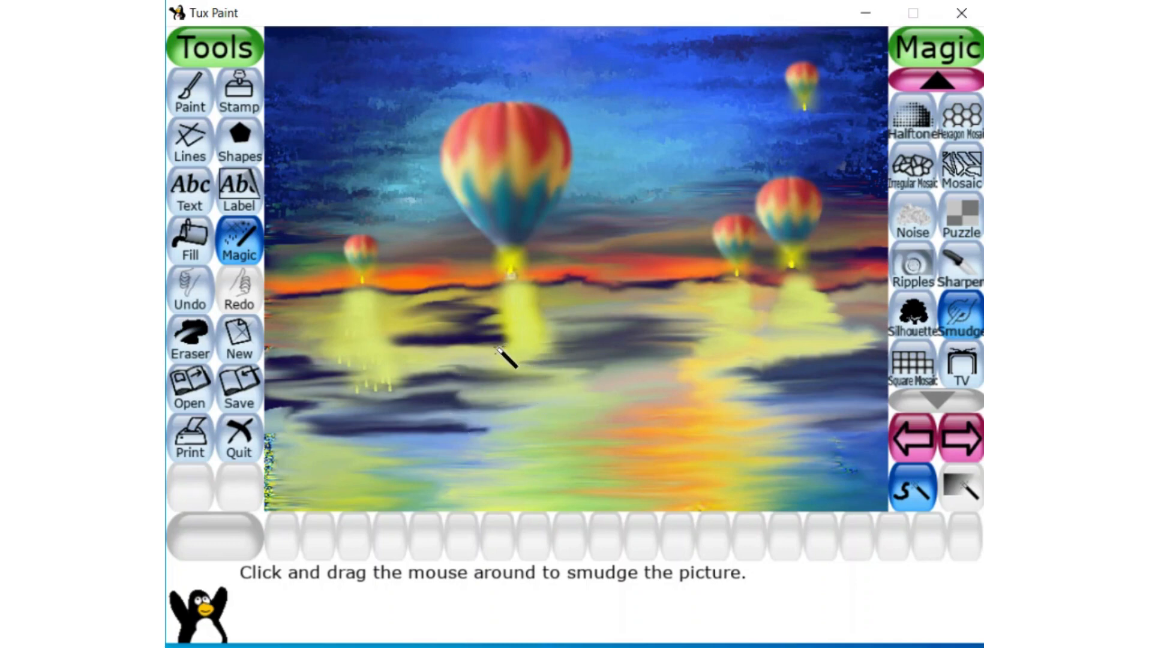
pyautogui.moveTo(498, 348)
pyautogui.mouseDown()
pyautogui.moveTo(560, 345)
pyautogui.moveTo(478, 336)
pyautogui.moveTo(533, 320)
pyautogui.moveTo(496, 314)
pyautogui.moveTo(510, 303)
pyautogui.moveTo(519, 310)
pyautogui.moveTo(533, 349)
pyautogui.moveTo(514, 414)
pyautogui.mouseUp()
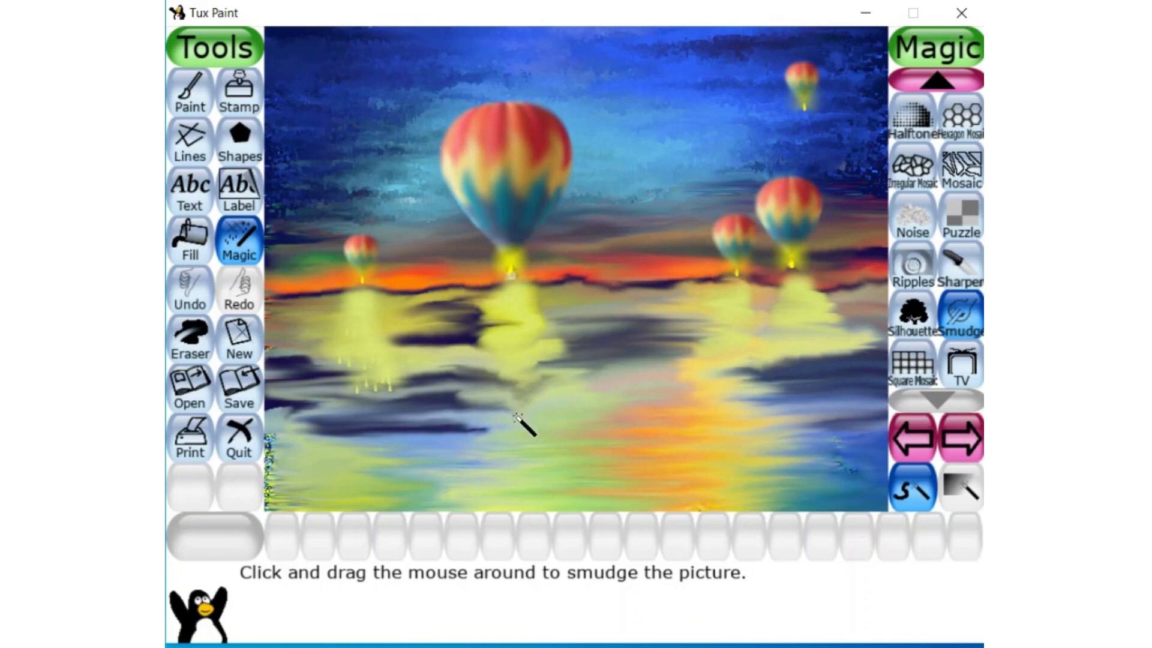
pyautogui.moveTo(509, 454)
pyautogui.mouseDown()
pyautogui.moveTo(510, 311)
pyautogui.moveTo(528, 298)
pyautogui.moveTo(487, 345)
pyautogui.moveTo(508, 362)
pyautogui.moveTo(494, 384)
pyautogui.moveTo(503, 407)
pyautogui.moveTo(535, 421)
pyautogui.moveTo(510, 442)
pyautogui.moveTo(502, 297)
pyautogui.moveTo(535, 331)
pyautogui.moveTo(471, 342)
pyautogui.moveTo(554, 373)
pyautogui.moveTo(498, 387)
pyautogui.moveTo(521, 410)
pyautogui.moveTo(520, 428)
pyautogui.moveTo(461, 472)
pyautogui.moveTo(371, 376)
pyautogui.moveTo(370, 338)
pyautogui.moveTo(319, 284)
pyautogui.moveTo(369, 314)
pyautogui.moveTo(324, 338)
pyautogui.moveTo(372, 343)
pyautogui.moveTo(341, 367)
pyautogui.moveTo(363, 382)
pyautogui.moveTo(359, 474)
pyautogui.mouseUp()
pyautogui.moveTo(401, 349)
pyautogui.mouseDown()
pyautogui.moveTo(379, 394)
pyautogui.moveTo(452, 384)
pyautogui.mouseUp()
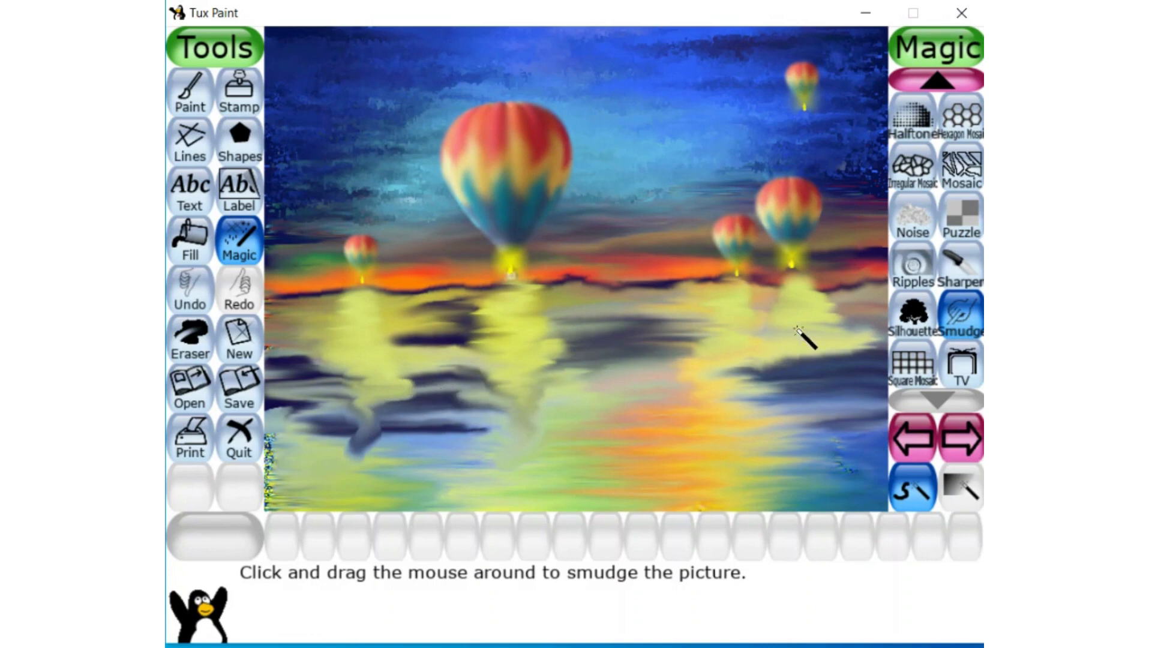
# Step: Smudge the two right-hand reflections farther down and blend the orange and blue water below them
pyautogui.moveTo(720, 324)
pyautogui.mouseDown()
pyautogui.moveTo(749, 341)
pyautogui.moveTo(720, 420)
pyautogui.mouseUp()
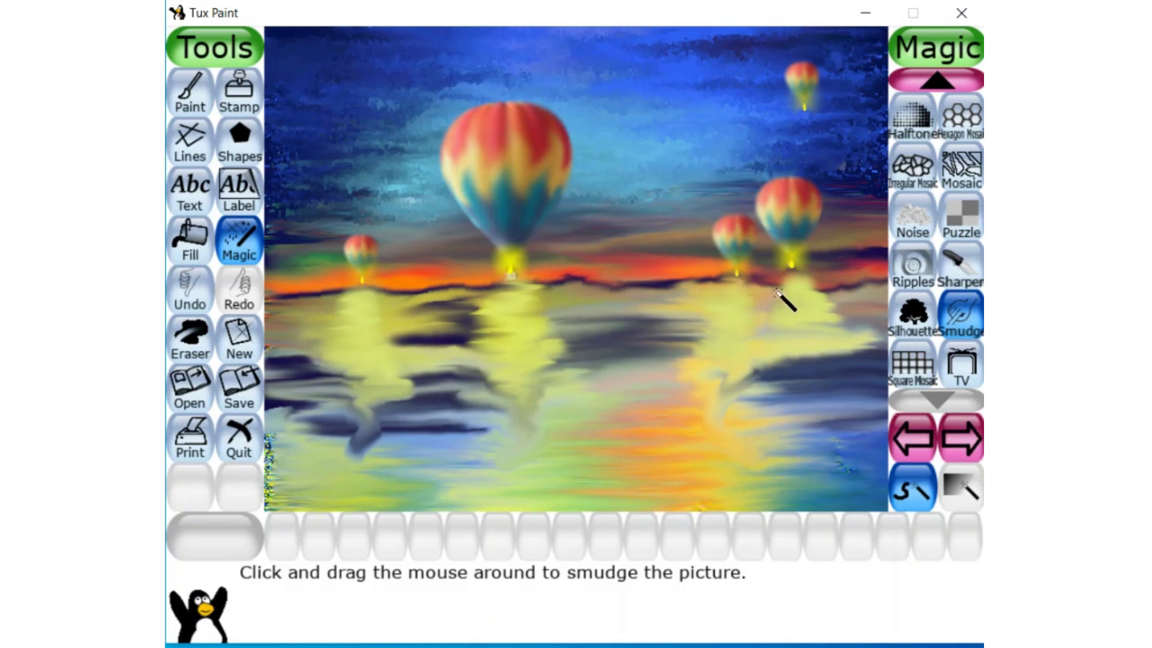
pyautogui.moveTo(802, 298)
pyautogui.mouseDown()
pyautogui.moveTo(782, 351)
pyautogui.moveTo(802, 367)
pyautogui.moveTo(794, 486)
pyautogui.moveTo(855, 441)
pyautogui.moveTo(747, 465)
pyautogui.moveTo(796, 468)
pyautogui.moveTo(749, 473)
pyautogui.moveTo(764, 454)
pyautogui.moveTo(731, 444)
pyautogui.moveTo(830, 444)
pyautogui.moveTo(818, 441)
pyautogui.moveTo(831, 471)
pyautogui.moveTo(689, 482)
pyautogui.moveTo(784, 502)
pyautogui.moveTo(753, 487)
pyautogui.mouseUp()
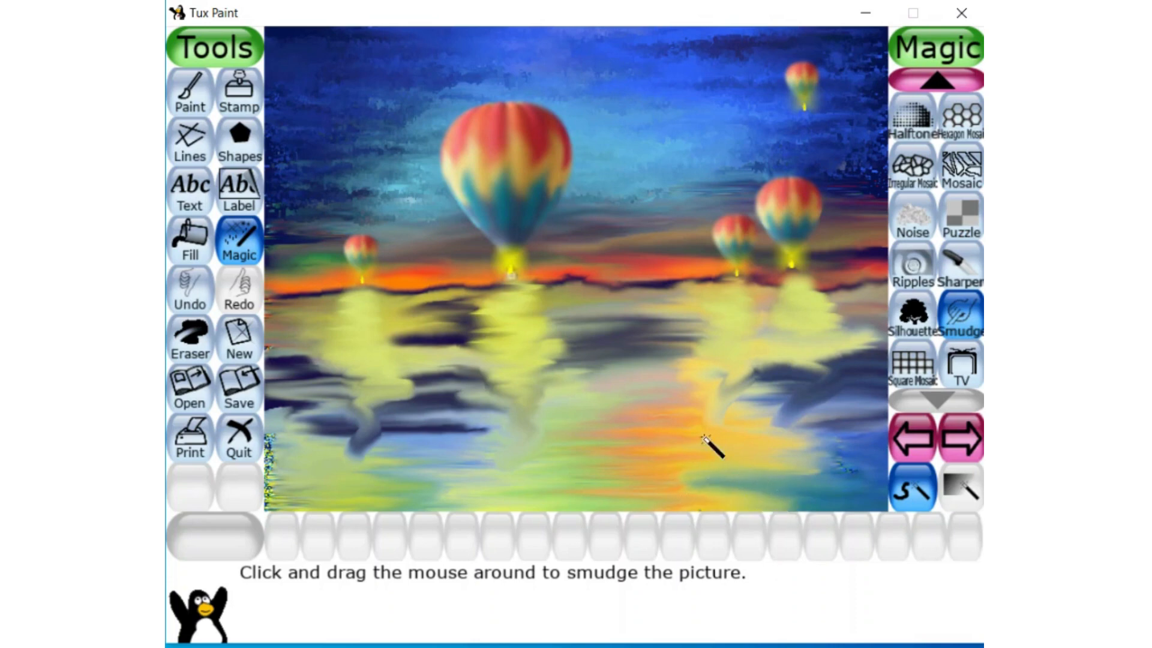
pyautogui.moveTo(704, 438)
pyautogui.mouseDown()
pyautogui.moveTo(688, 393)
pyautogui.moveTo(742, 403)
pyautogui.moveTo(691, 421)
pyautogui.mouseUp()
pyautogui.moveTo(800, 424)
pyautogui.mouseDown()
pyautogui.moveTo(828, 432)
pyautogui.moveTo(791, 432)
pyautogui.mouseUp()
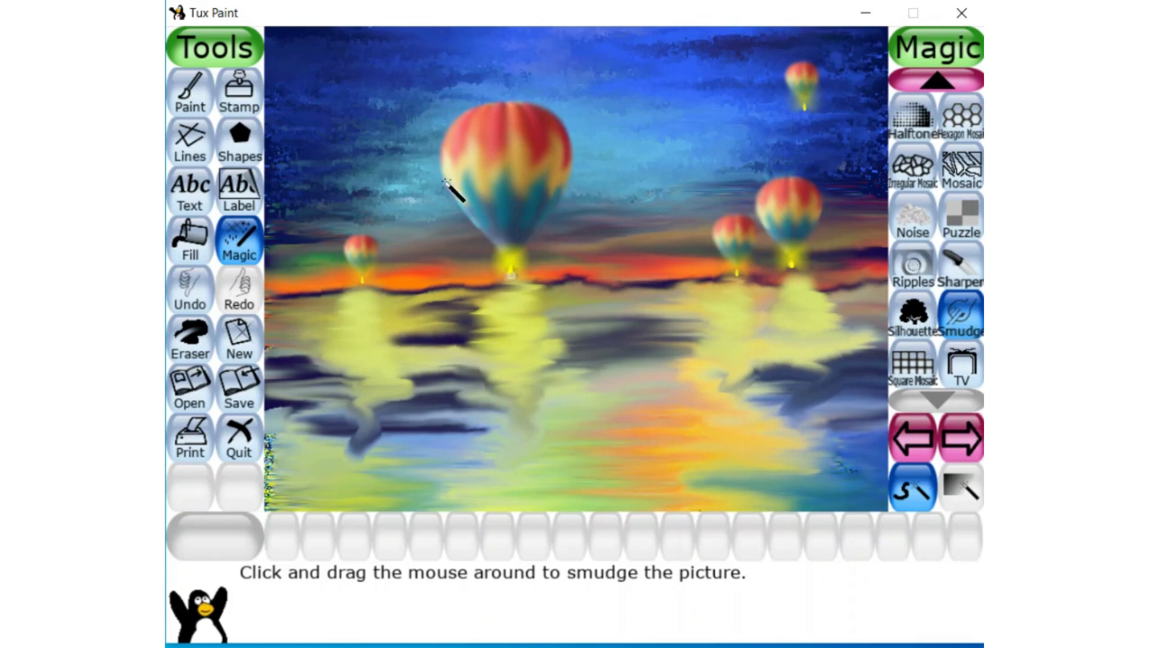
# Step: Try pale yellow Christmas light stamps over the burner glows beneath the five balloons and undo them
pyautogui.click(239, 93)
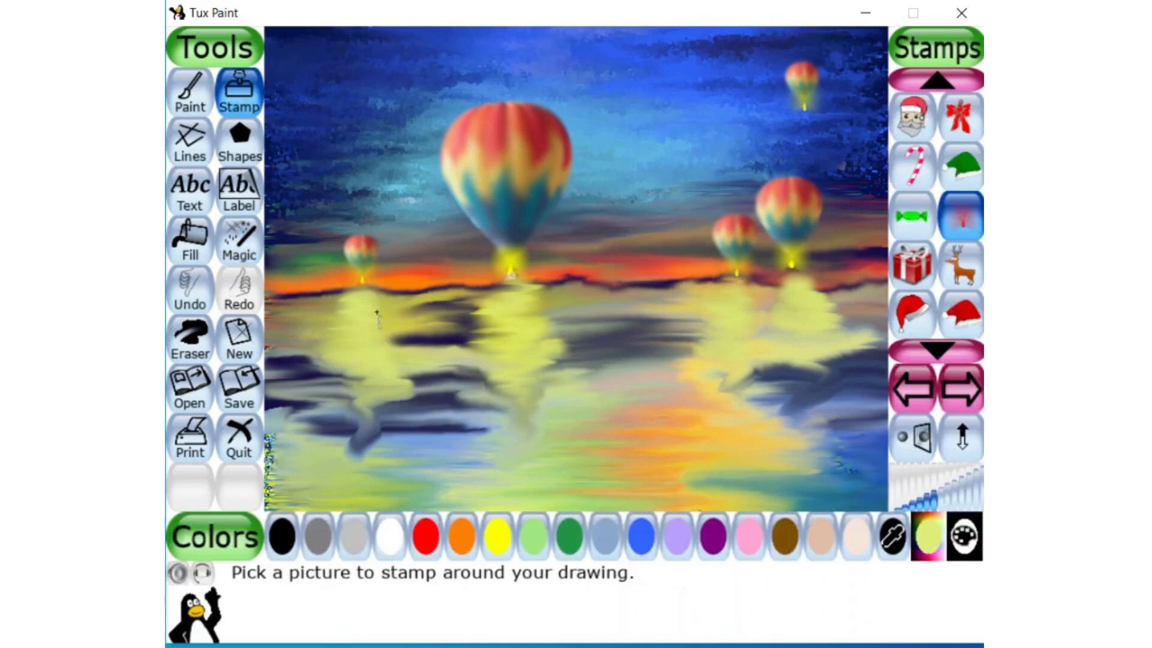
pyautogui.click(364, 276)
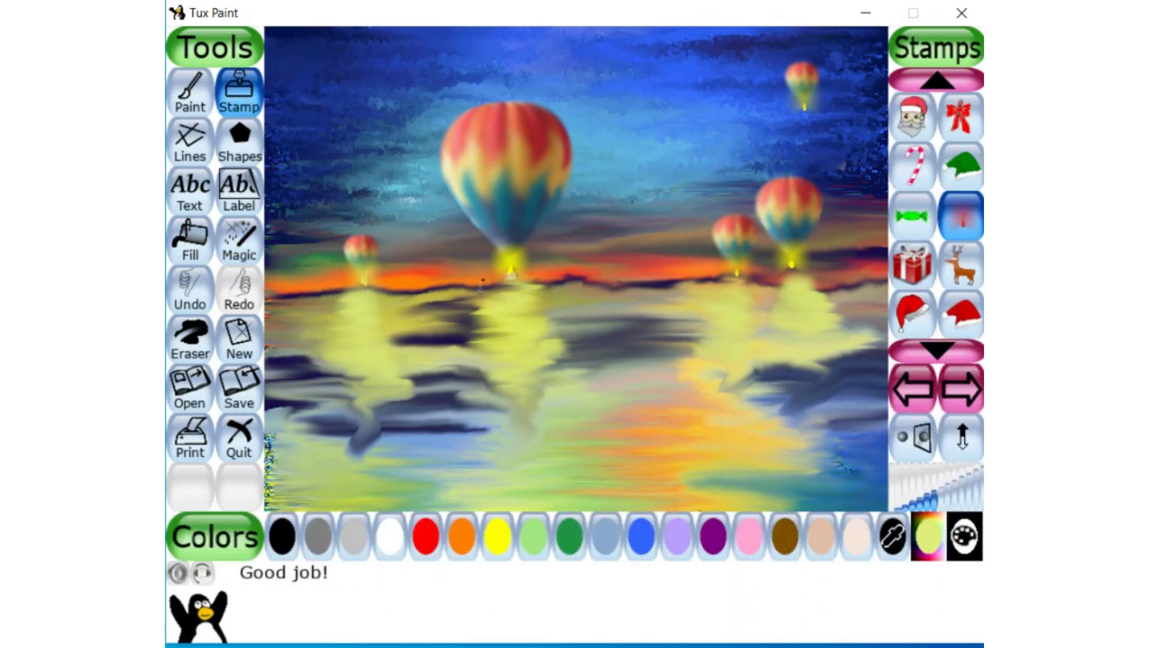
pyautogui.hotkey('ctrl', 'z')
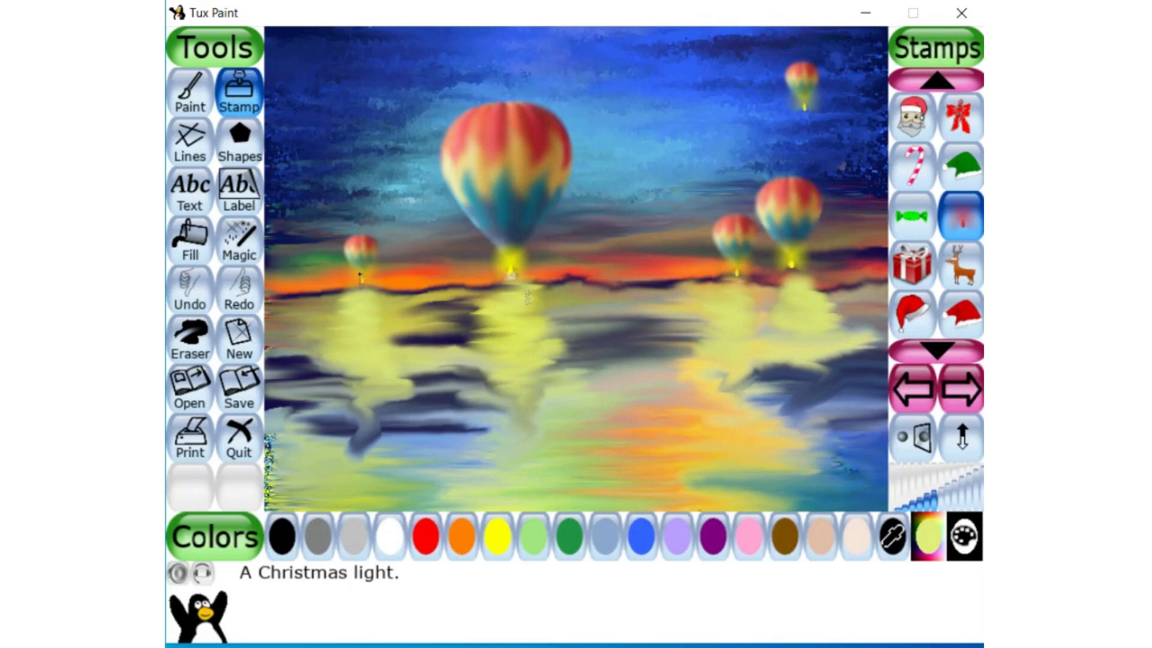
pyautogui.click(361, 272)
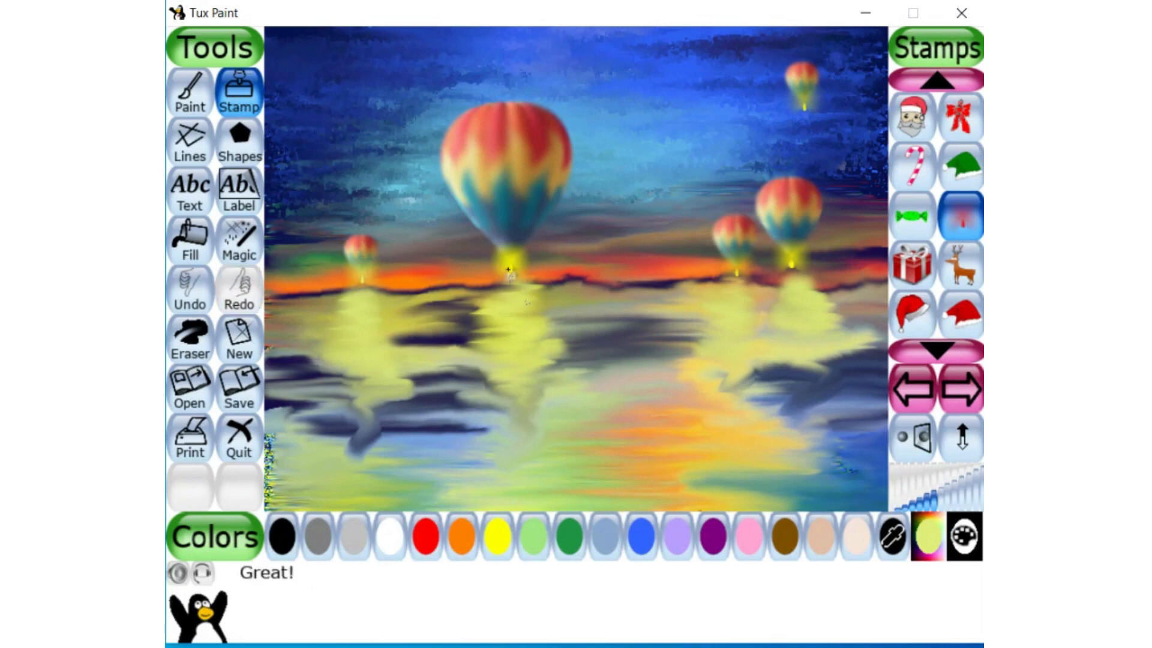
pyautogui.click(510, 264)
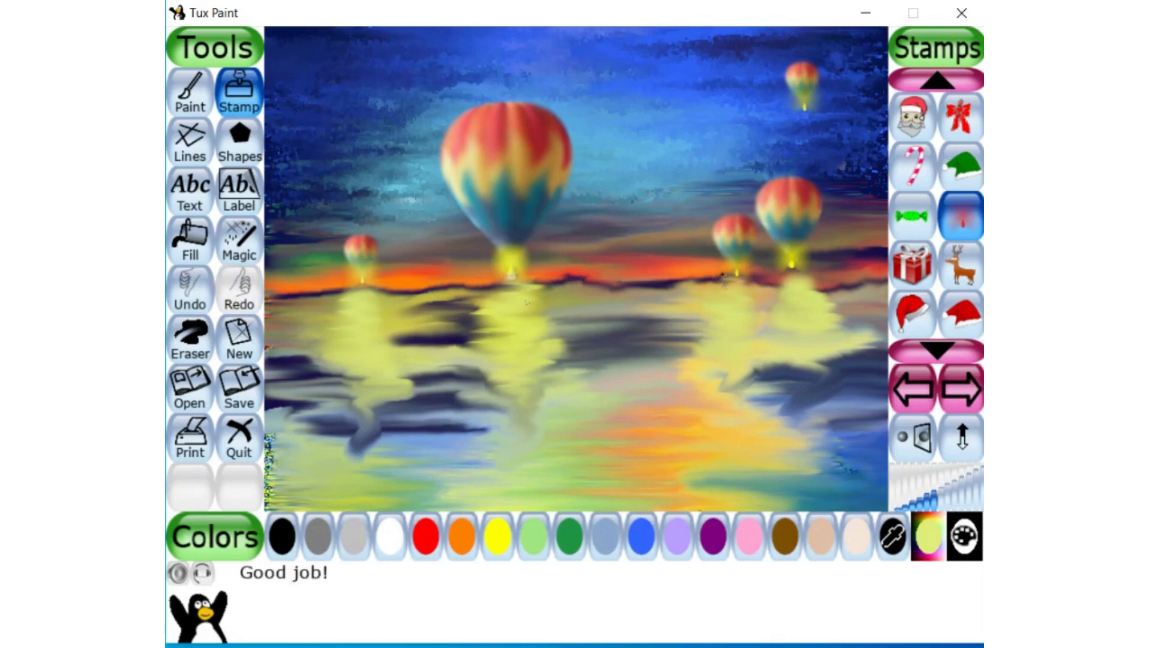
pyautogui.click(737, 262)
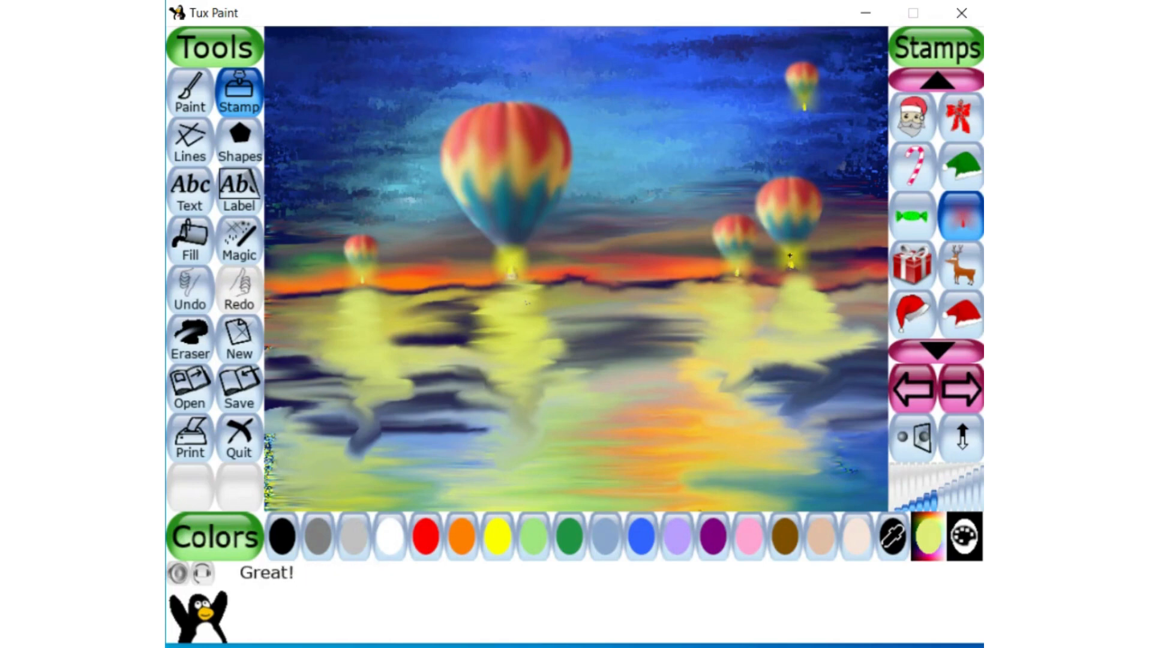
pyautogui.click(792, 250)
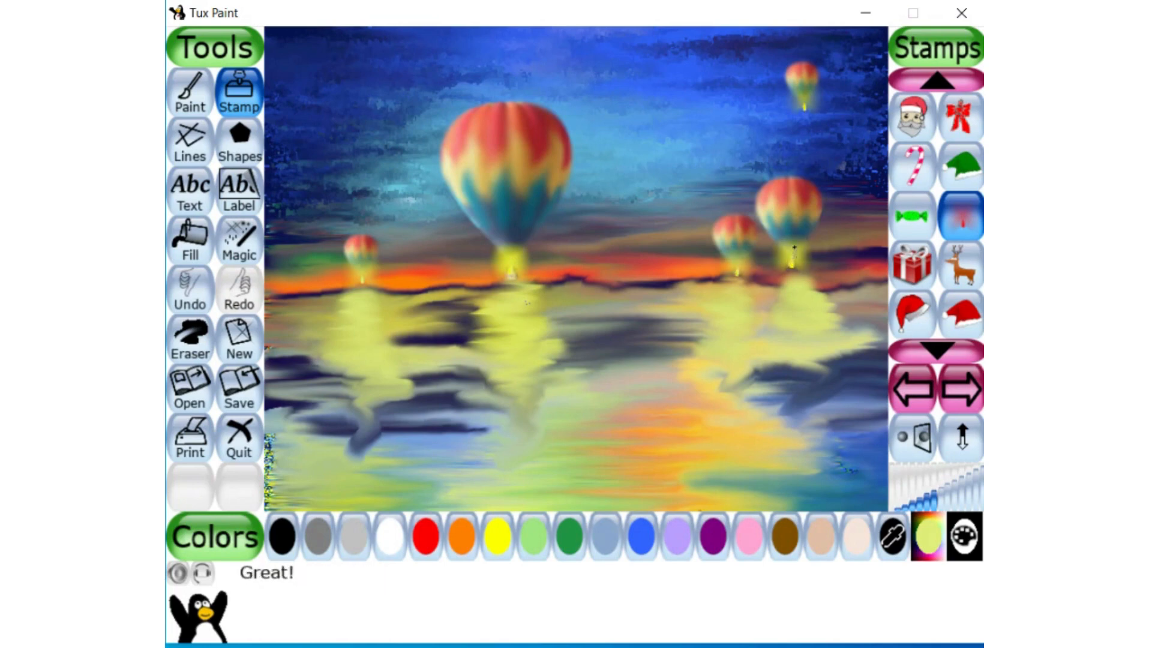
pyautogui.click(805, 95)
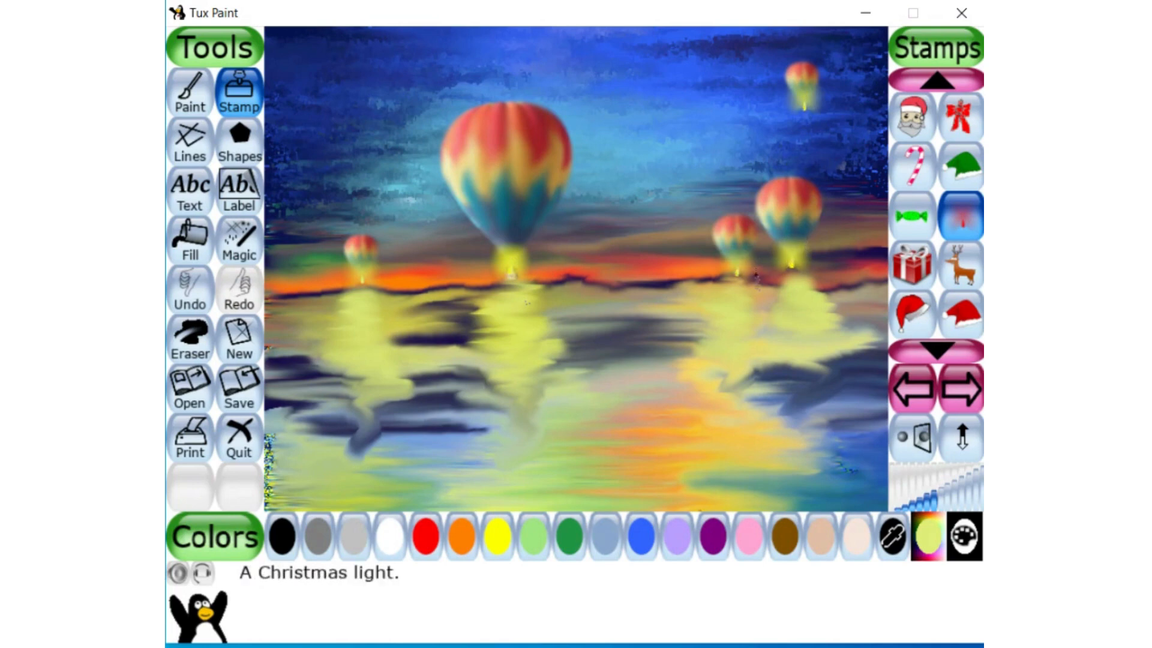
pyautogui.hotkey('ctrl', 'z')
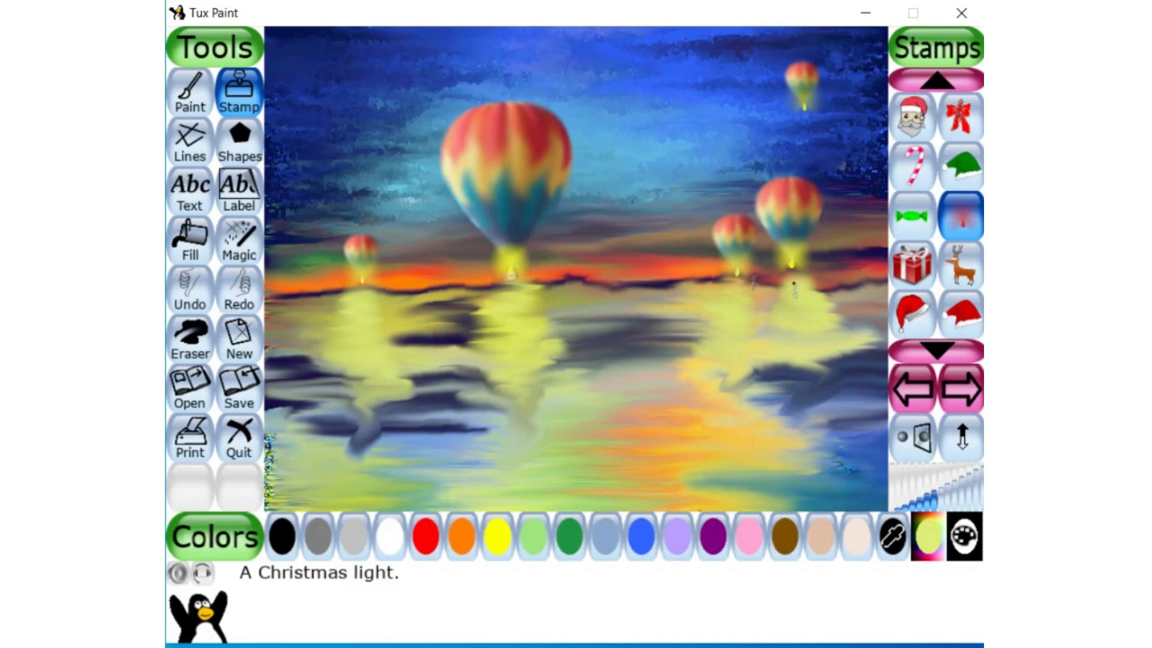
pyautogui.hotkey('ctrl', 'z')
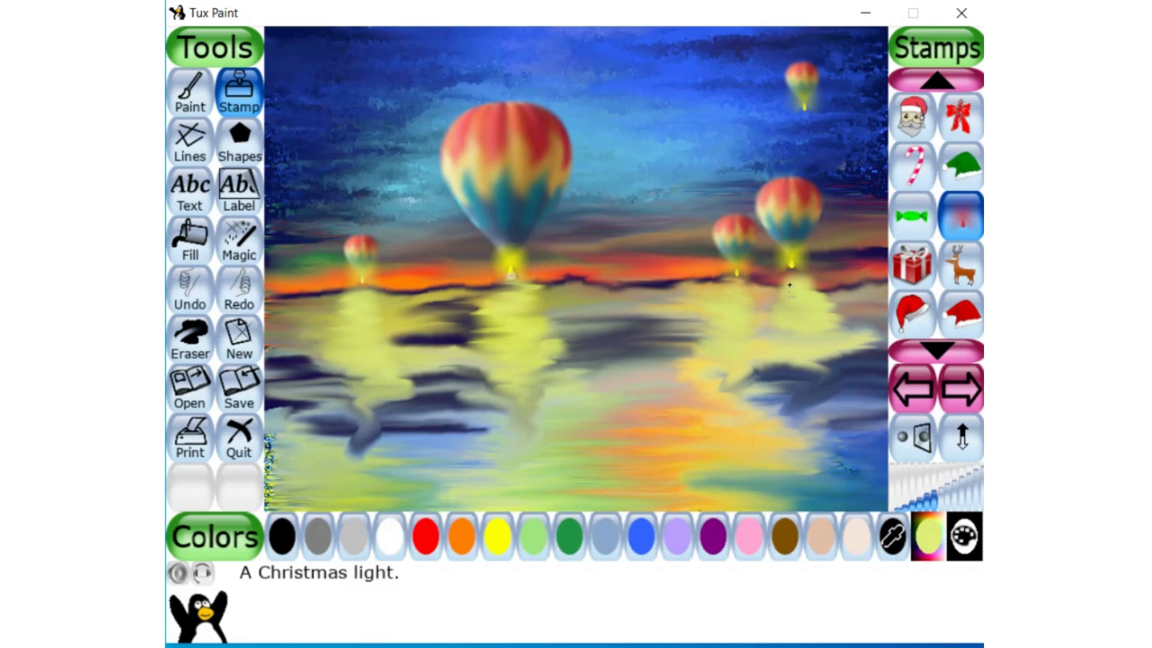
# Step: Try stamping bright yellow Christmas lights over the burner glows beneath all five balloons
pyautogui.click(497, 547)
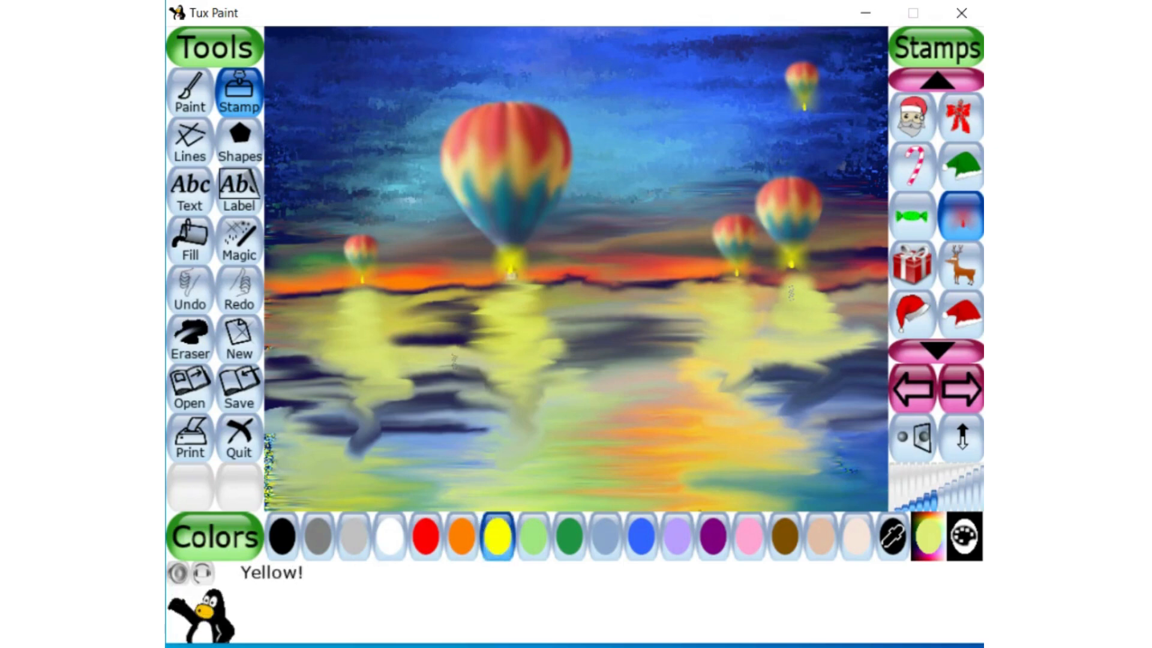
pyautogui.click(509, 259)
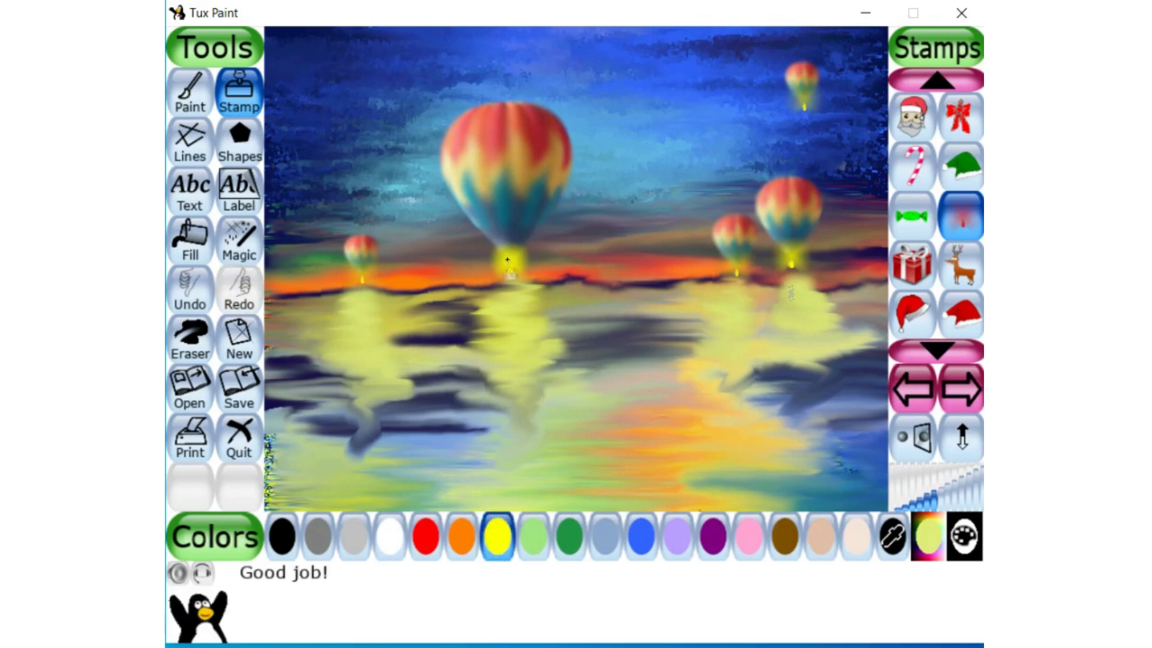
pyautogui.click(361, 271)
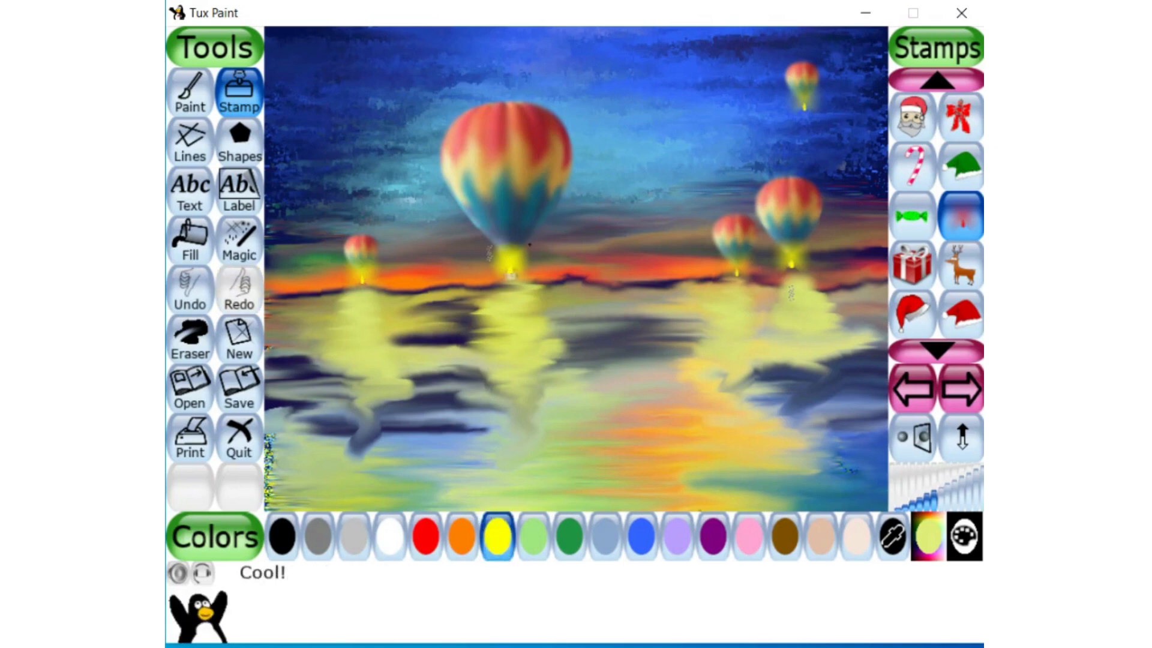
pyautogui.click(737, 265)
pyautogui.click(793, 252)
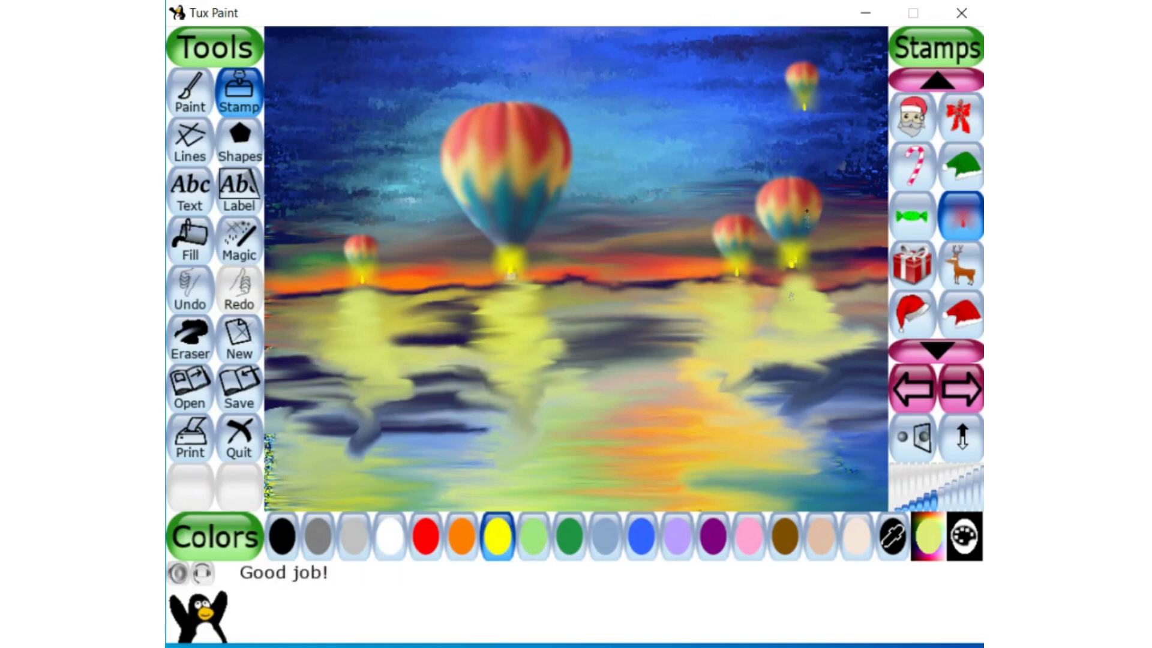
pyautogui.click(791, 251)
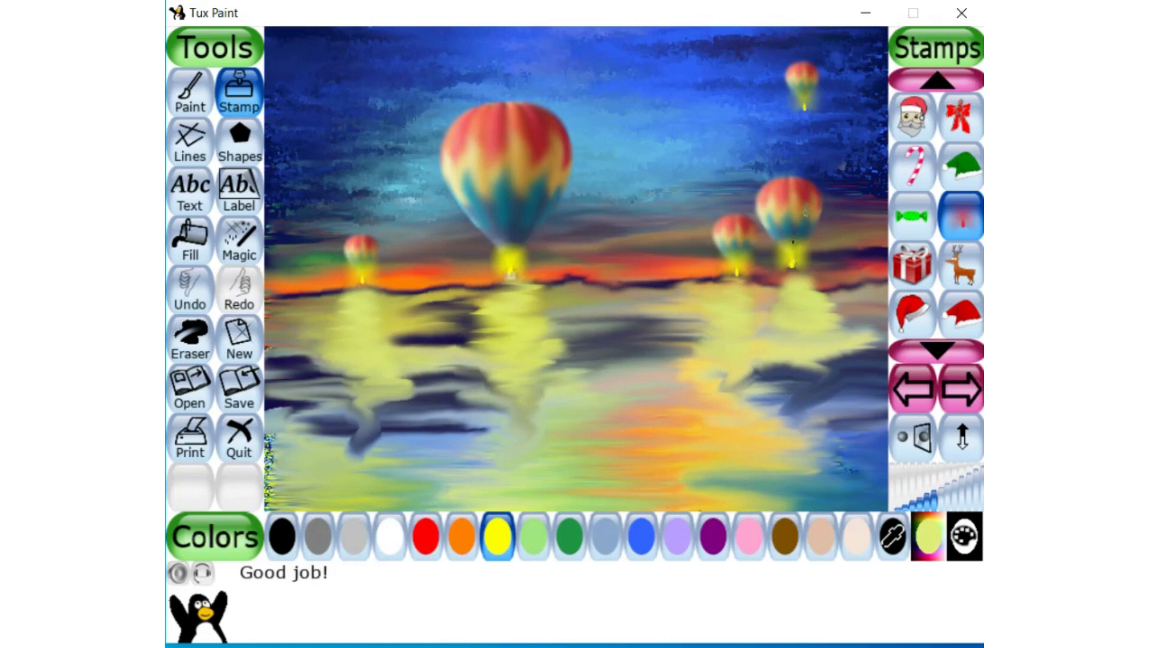
pyautogui.click(804, 98)
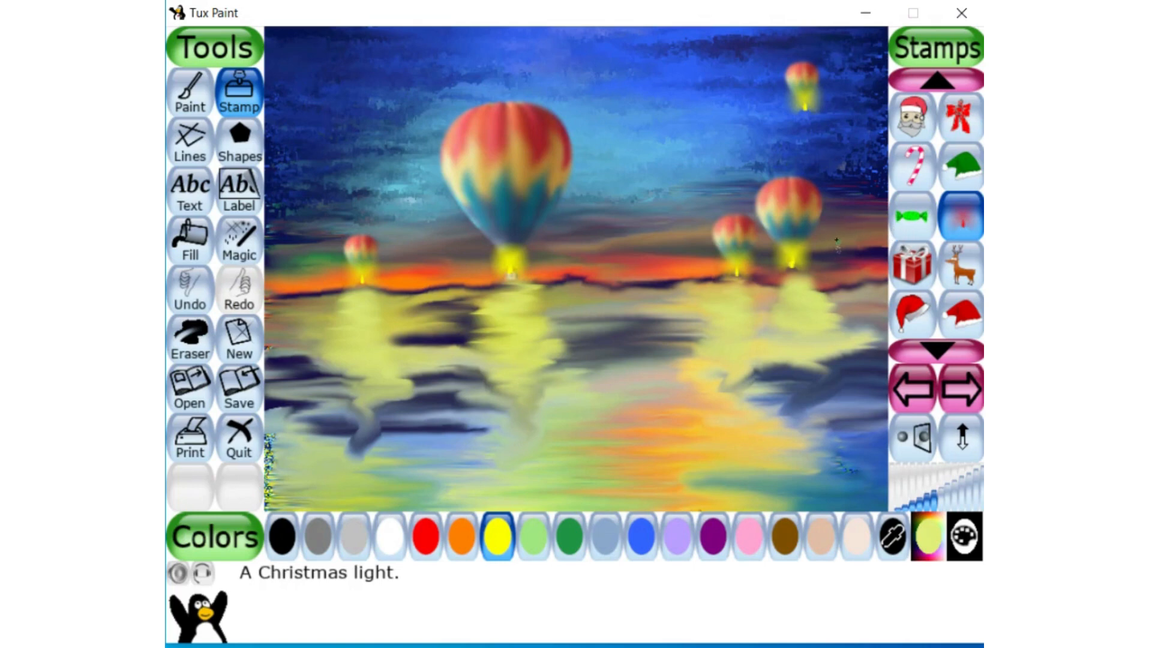
# Step: Undo the bright yellow Christmas lights stamped beneath the balloons
pyautogui.hotkey('ctrl', 'z')
pyautogui.hotkey('ctrl', 'z')
pyautogui.hotkey('ctrl', 'z')
pyautogui.hotkey('ctrl', 'z')
pyautogui.hotkey('ctrl', 'z')
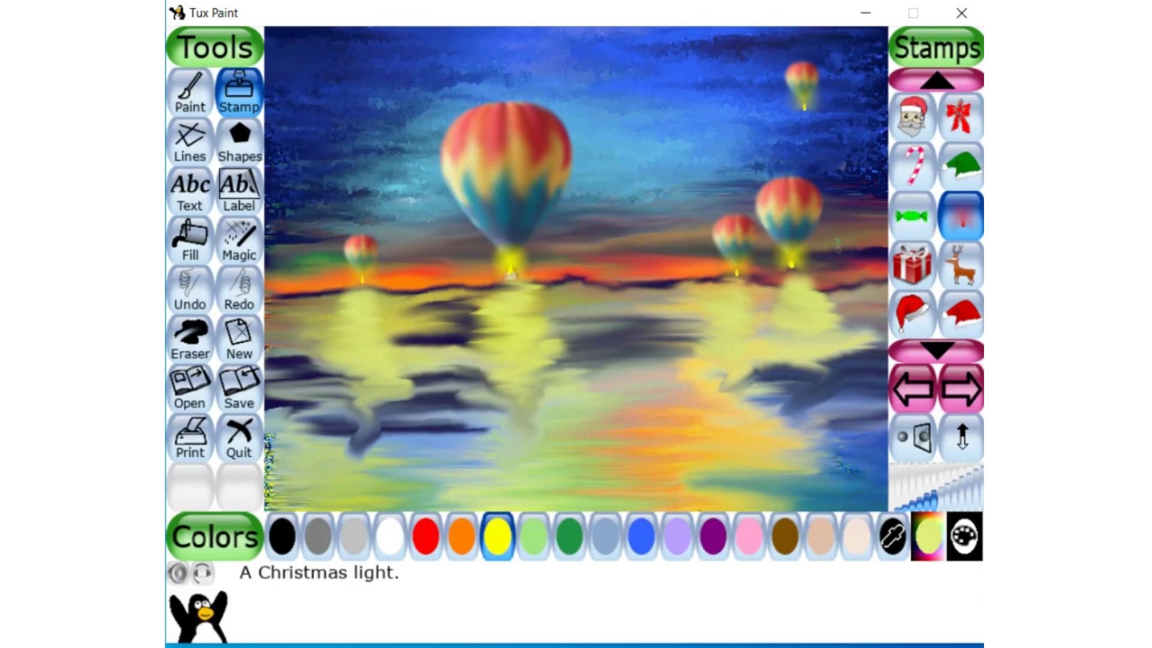
# Step: Save the painting as a new file instead of replacing the old one
pyautogui.click(247, 396)
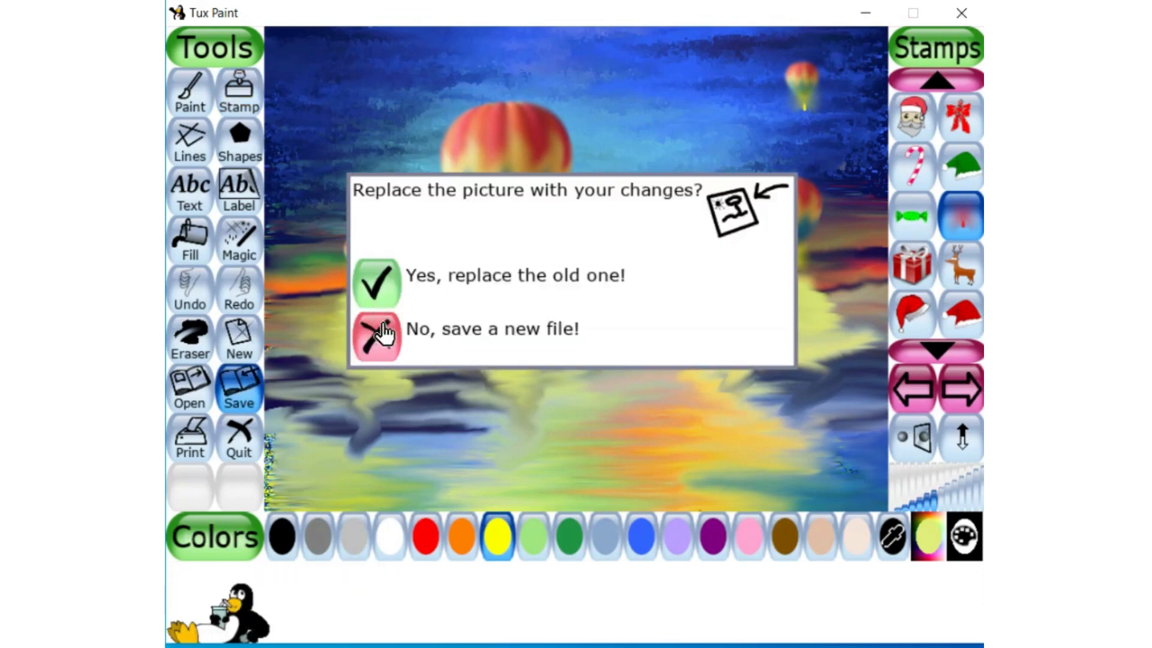
pyautogui.click(375, 340)
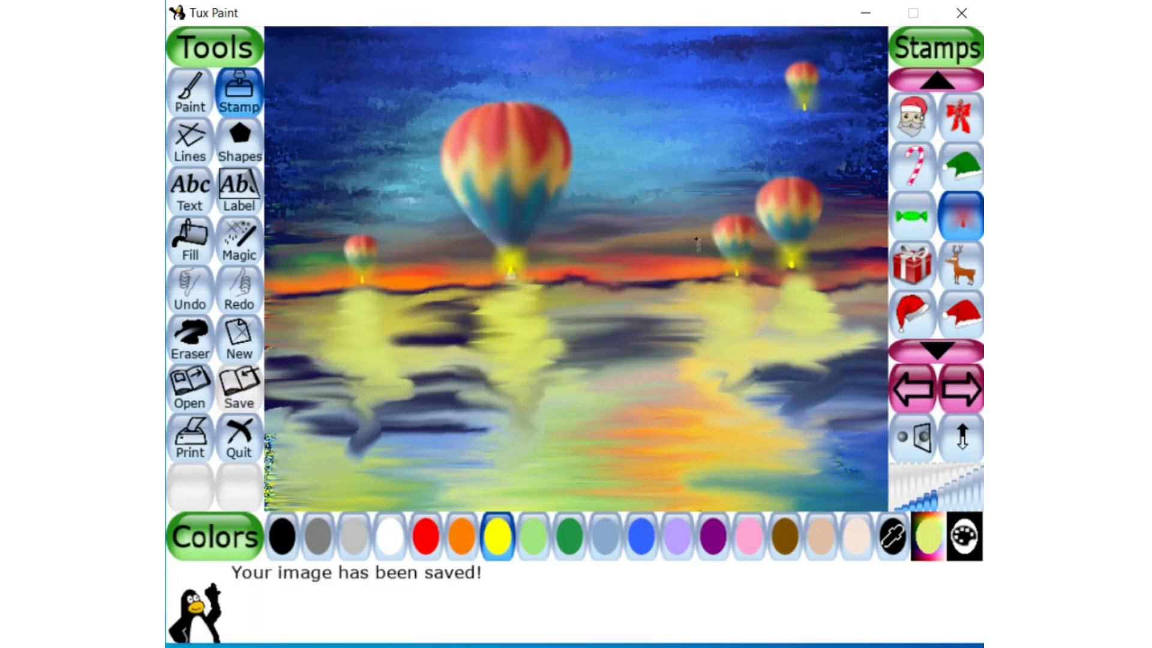